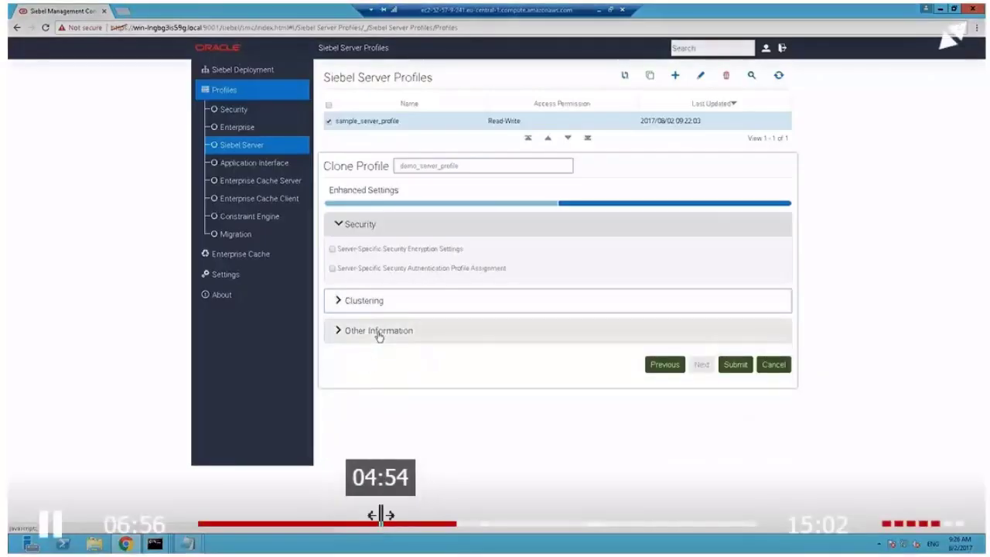
Expand and then collapse the clone's Other Information settings to review them
{"action": "left_click", "coordinate": [379, 337]}
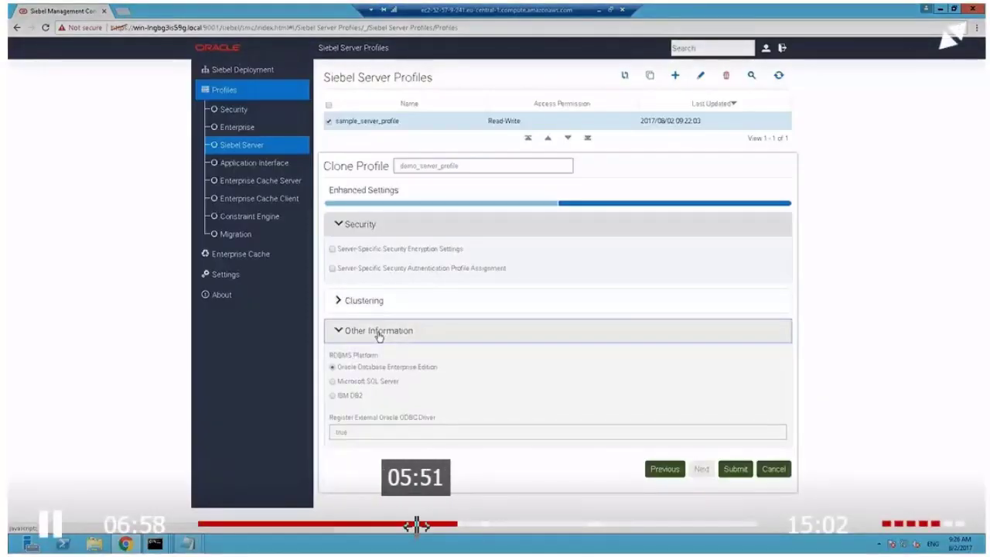
{"action": "left_click", "coordinate": [379, 333]}
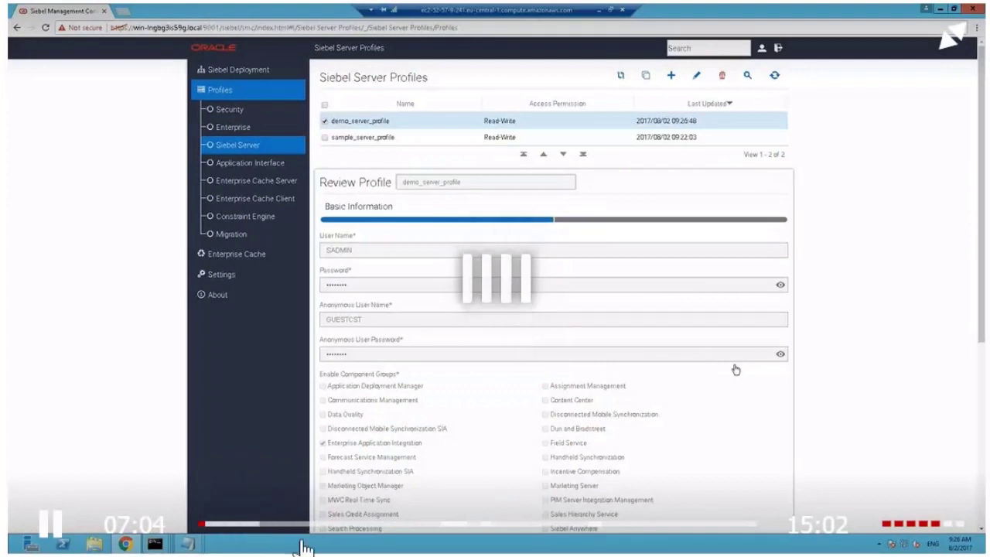
Start gateway setup for ALLINONE.local:9111 to reach the Create Security Profile step
{"action": "left_click", "coordinate": [206, 525]}
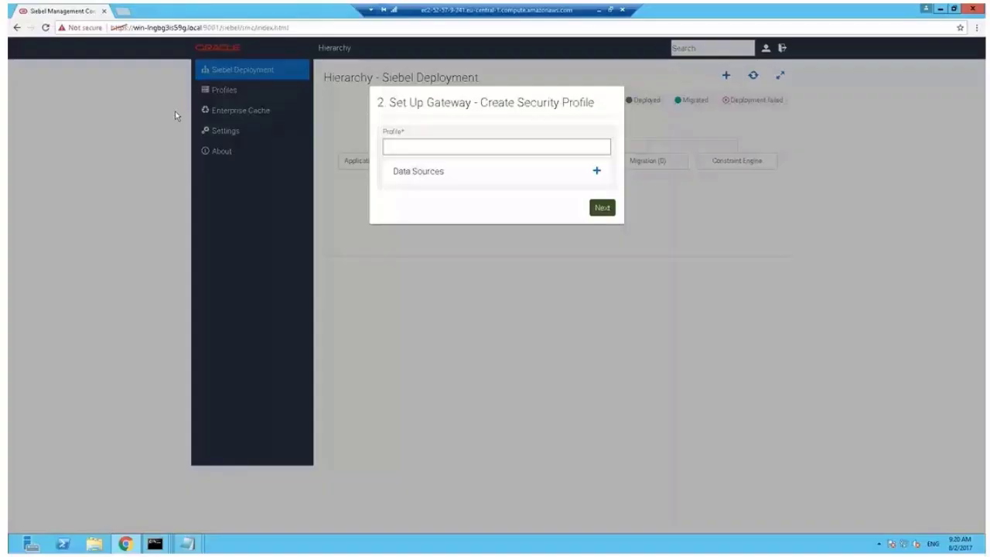
Name the security profile Gateway and add a data source named DB
{"action": "left_click", "coordinate": [392, 149]}
{"action": "type", "text": "Gatew"}
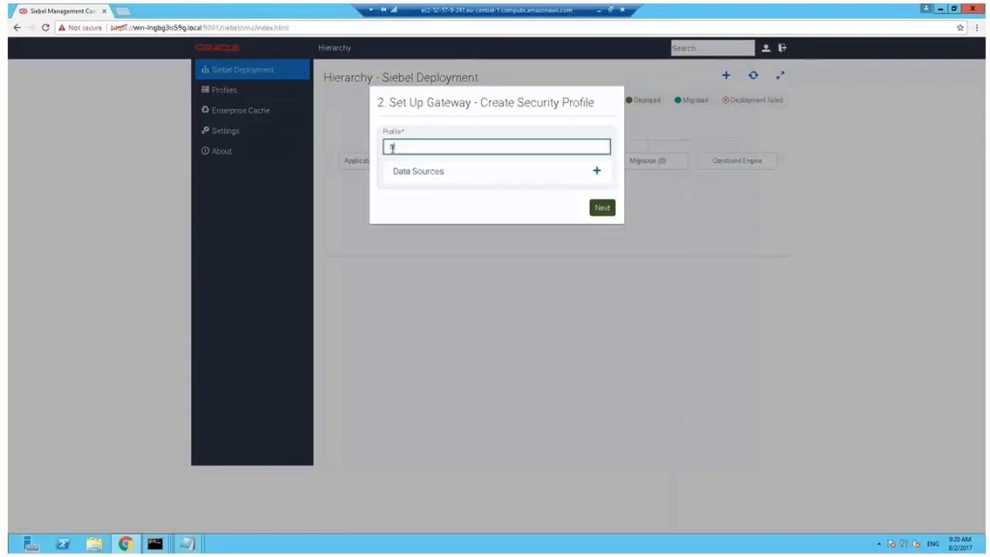
{"action": "type", "text": "ay"}
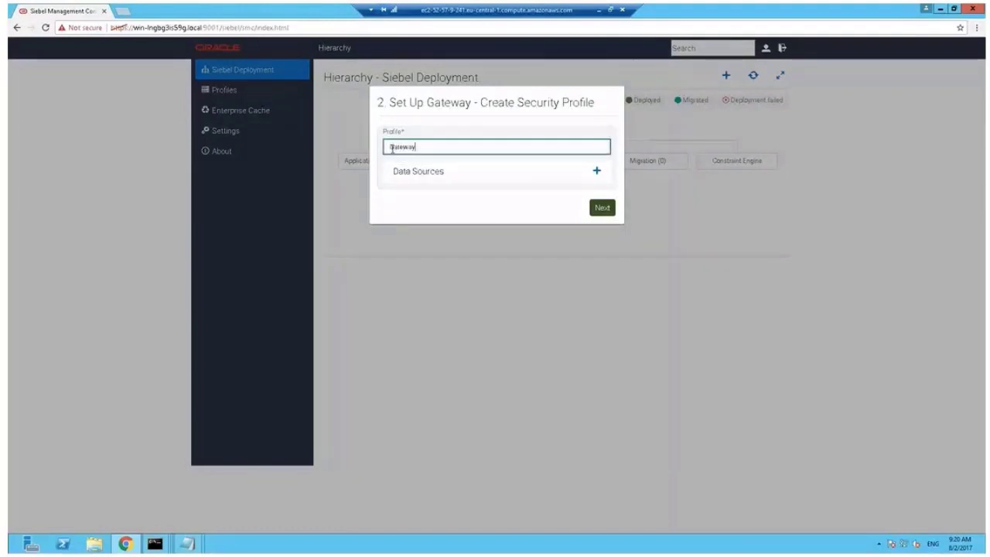
{"action": "left_click", "coordinate": [598, 174]}
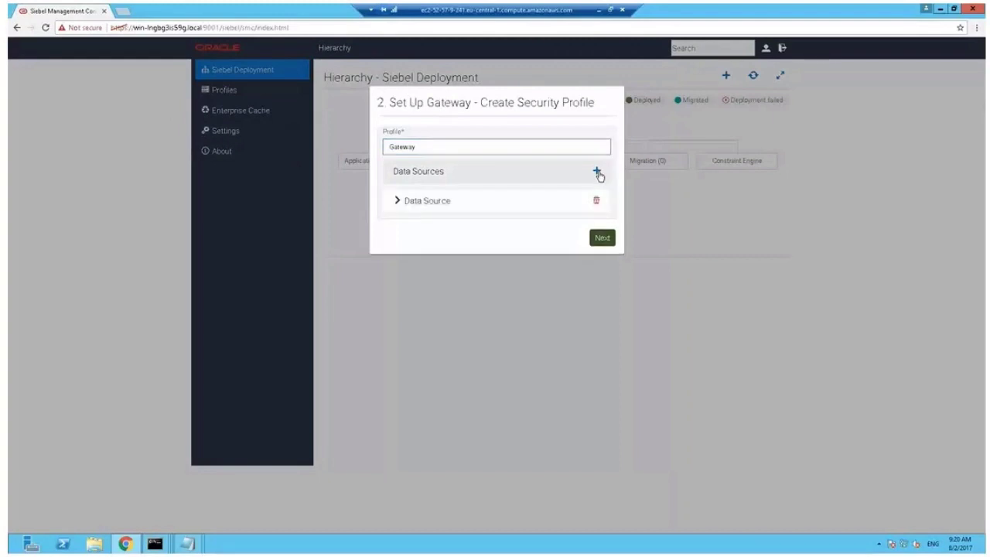
{"action": "left_click", "coordinate": [408, 200]}
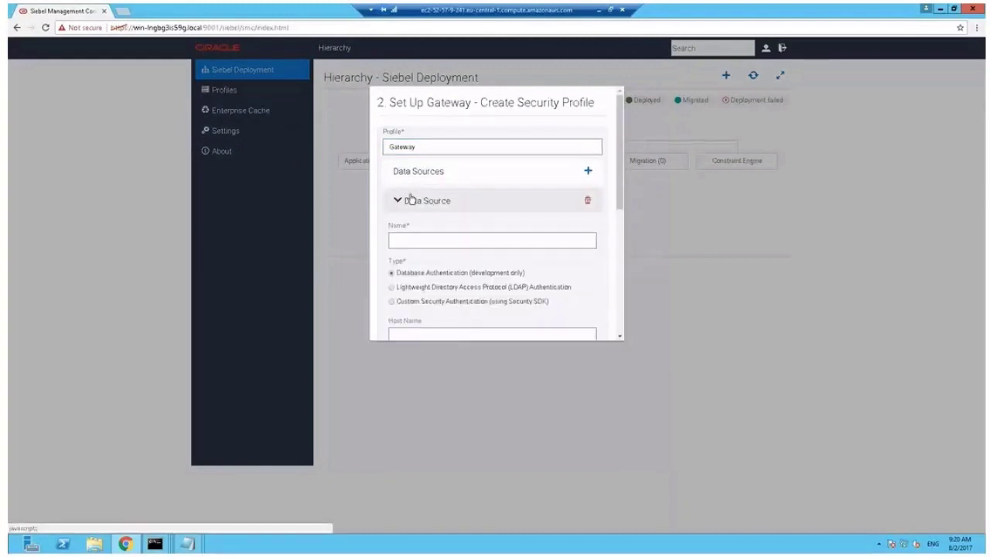
{"action": "left_click", "coordinate": [428, 240]}
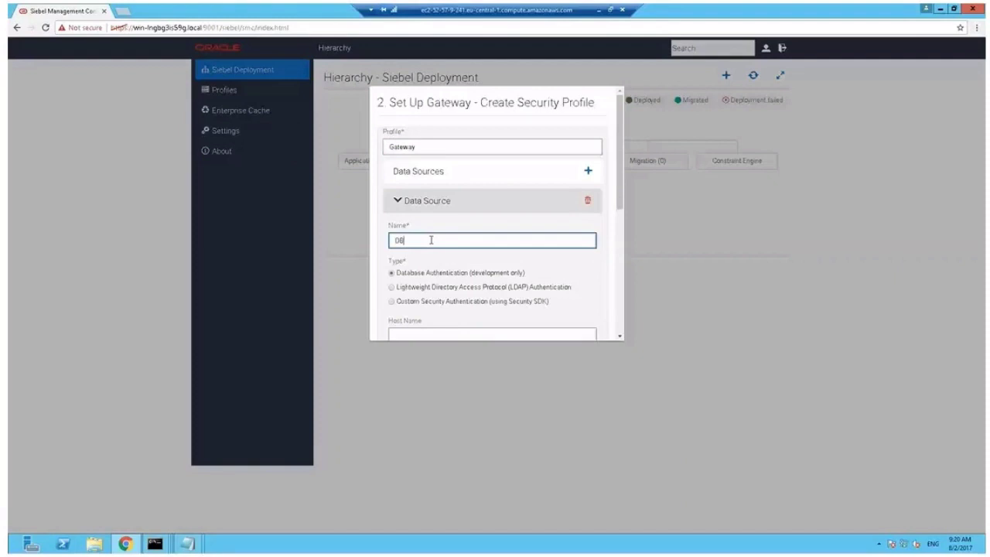
{"action": "left_click_drag", "start_coordinate": [623, 202], "coordinate": [622, 255]}
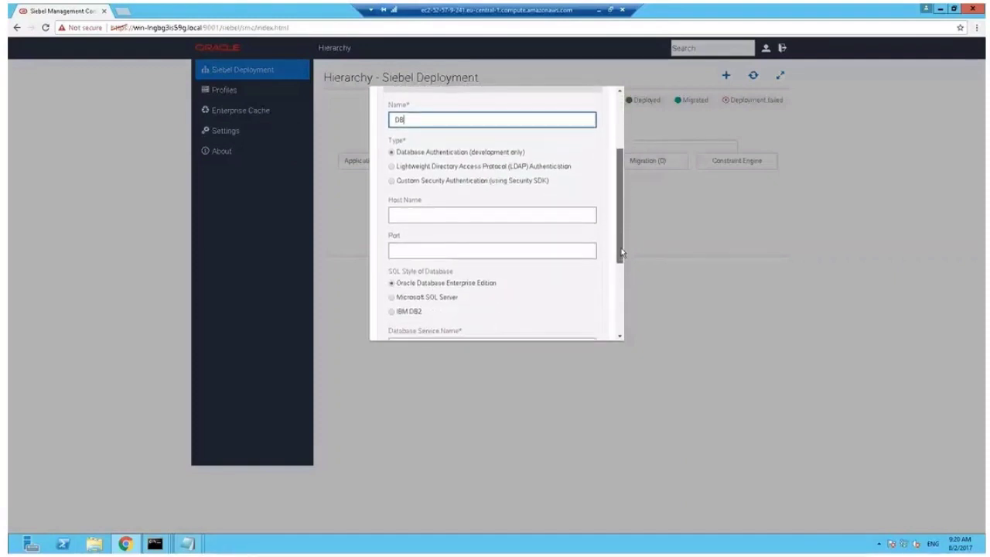
Set the DB data source to host localhost, port 1521, service orcl, table owner SIEBEL, and continue
{"action": "left_click", "coordinate": [526, 214]}
{"action": "type", "text": "loc"}
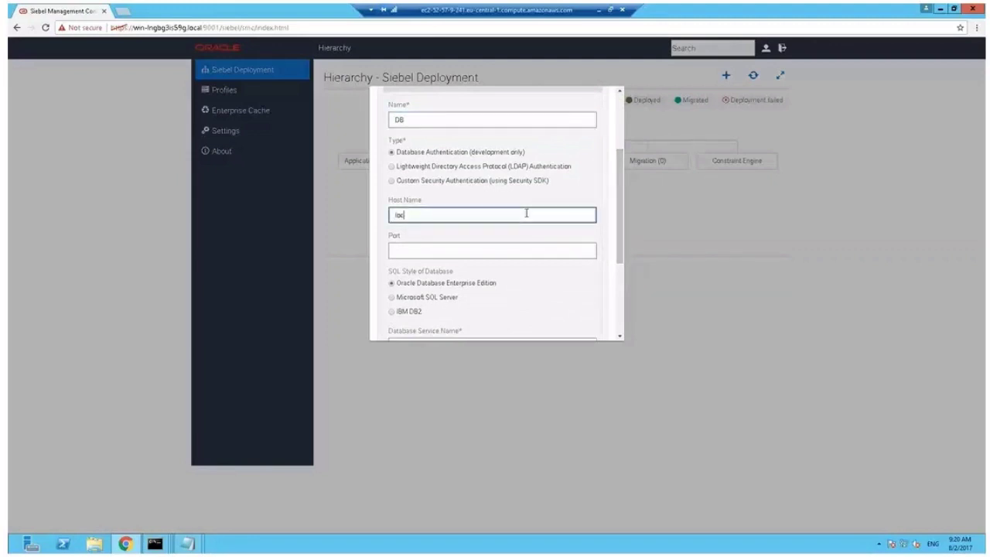
{"action": "type", "text": "alhost"}
{"action": "key", "text": "Tab"}
{"action": "type", "text": "19"}
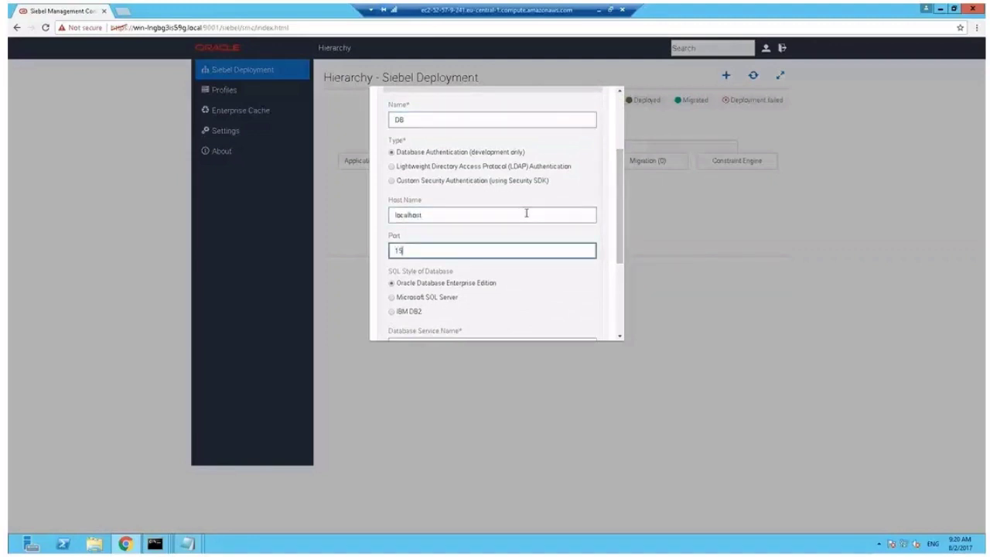
{"action": "type", "text": "21"}
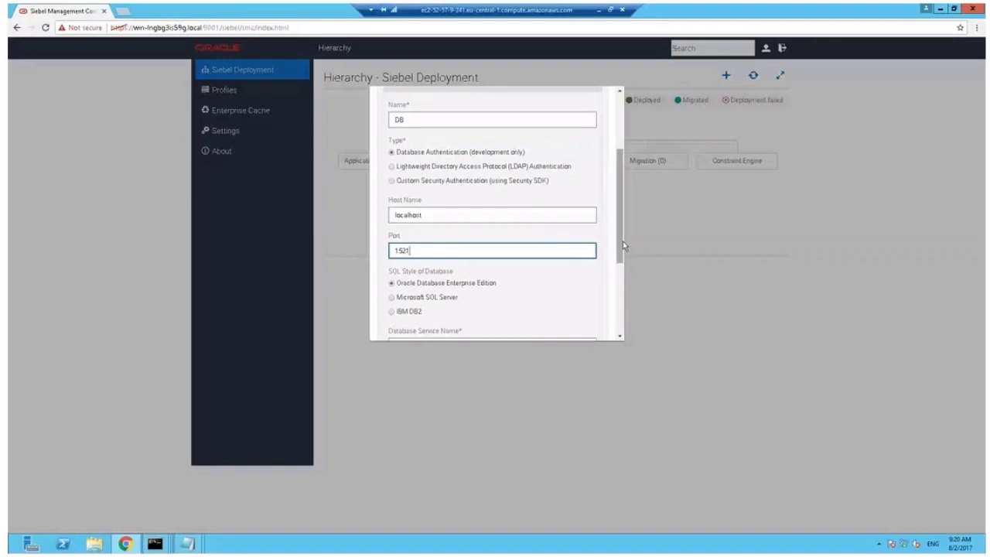
{"action": "scroll", "coordinate": [623, 296], "scroll_direction": "down", "scroll_amount": 1}
{"action": "scroll", "coordinate": [622, 296], "scroll_direction": "down", "scroll_amount": 2}
{"action": "left_click", "coordinate": [561, 203]}
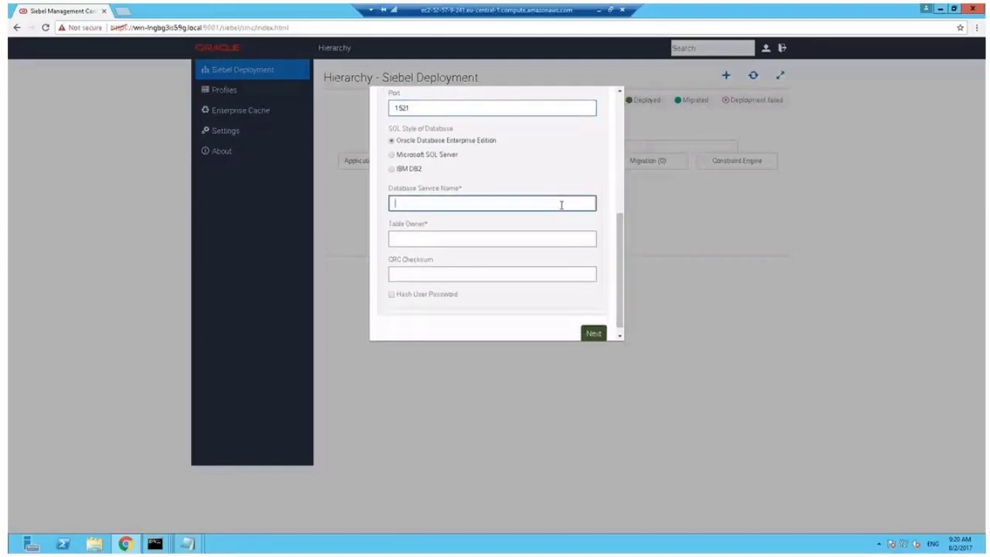
{"action": "type", "text": "orcl"}
{"action": "key", "text": "Tab"}
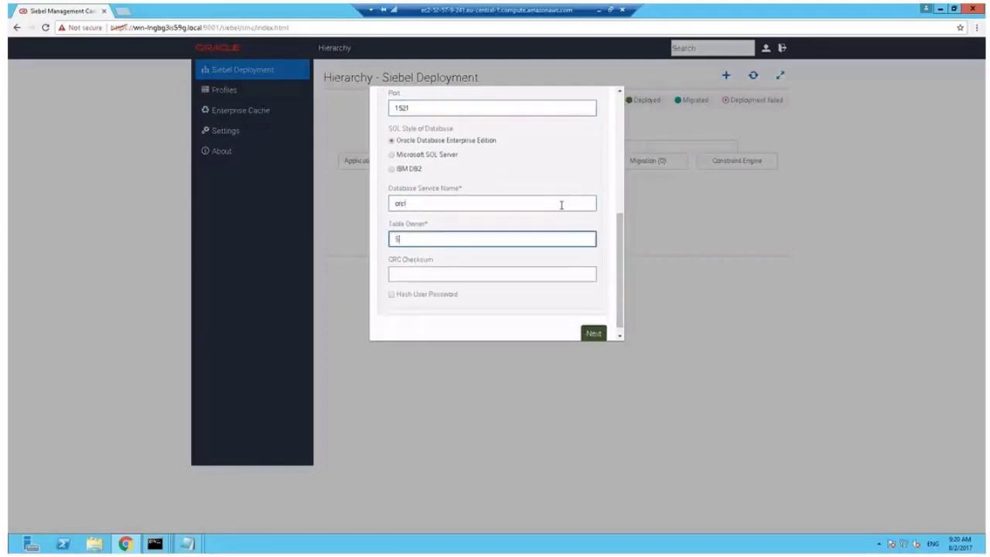
{"action": "type", "text": "SIEBEL"}
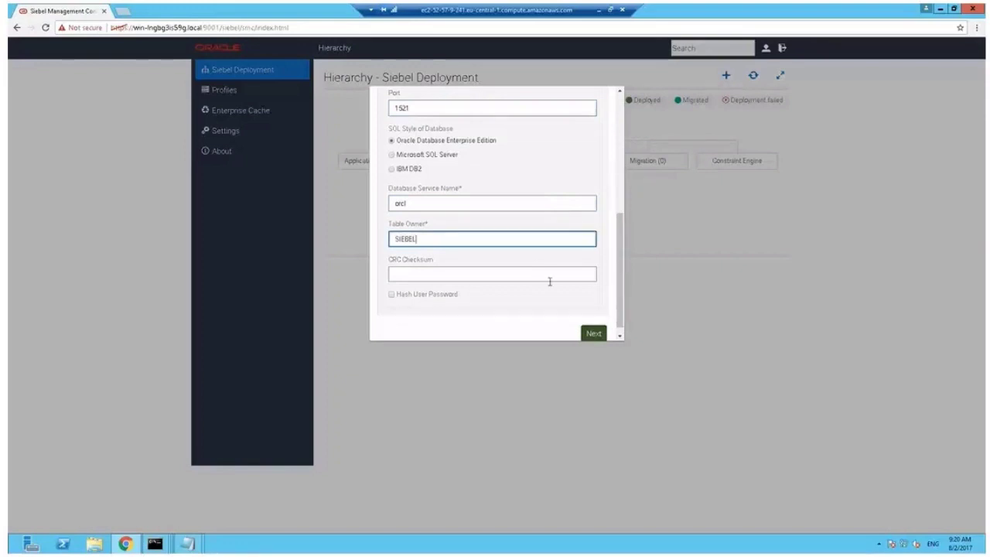
{"action": "left_click", "coordinate": [594, 333]}
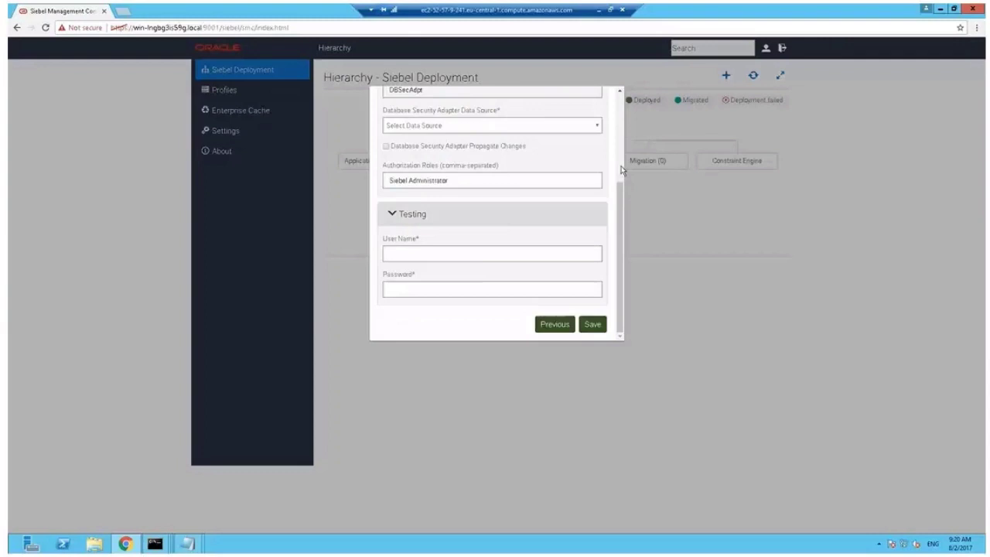
Set the security adapter's data source to DB and enter test user SADMIN with its password
{"action": "scroll", "coordinate": [570, 209], "scroll_direction": "up", "scroll_amount": 3}
{"action": "left_click", "coordinate": [572, 274]}
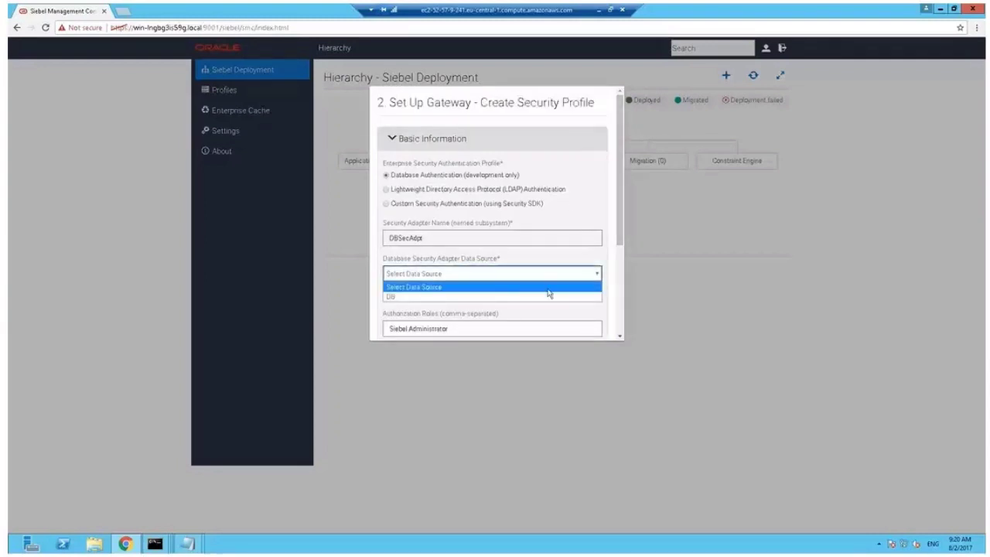
{"action": "left_click", "coordinate": [549, 297]}
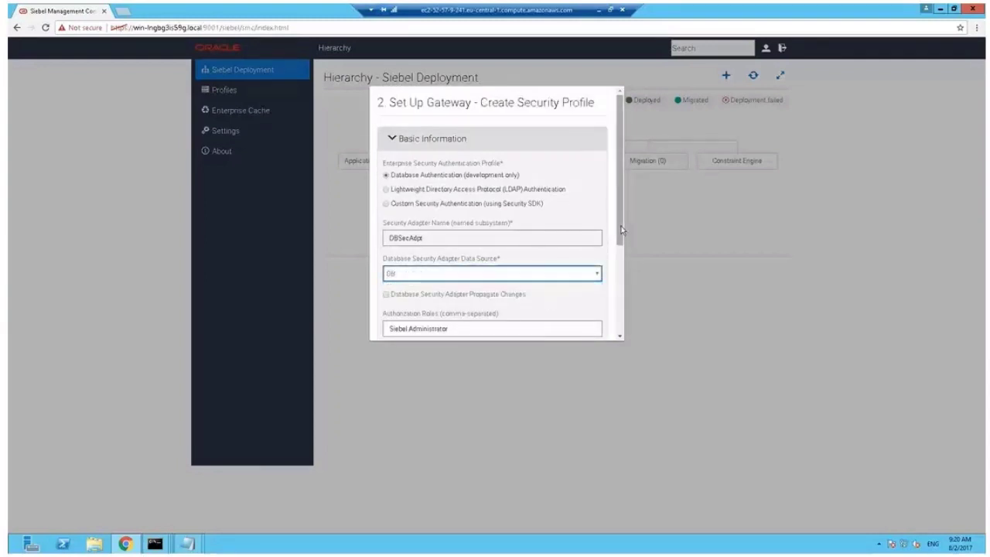
{"action": "left_click_drag", "start_coordinate": [619, 227], "coordinate": [622, 345]}
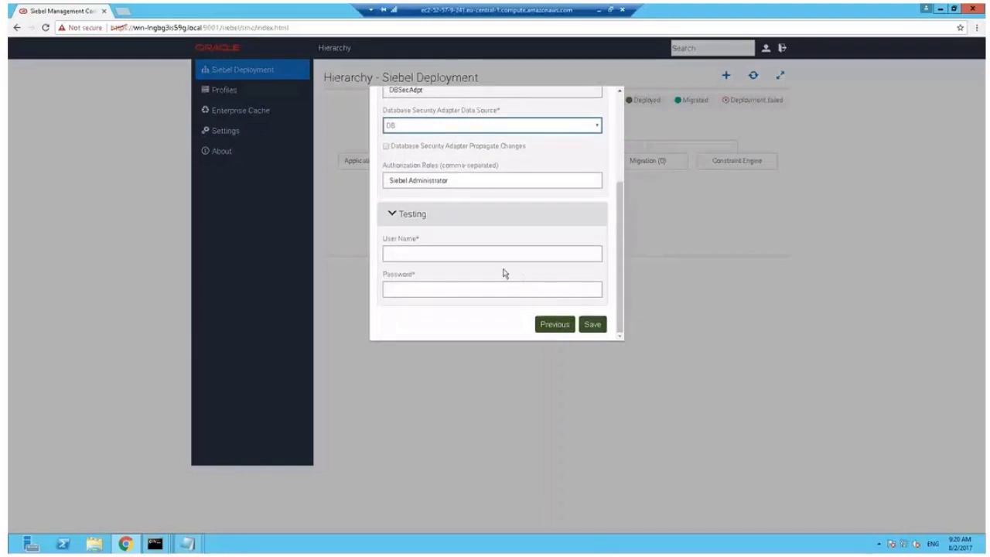
{"action": "left_click", "coordinate": [526, 254]}
{"action": "type", "text": "SADMIN"}
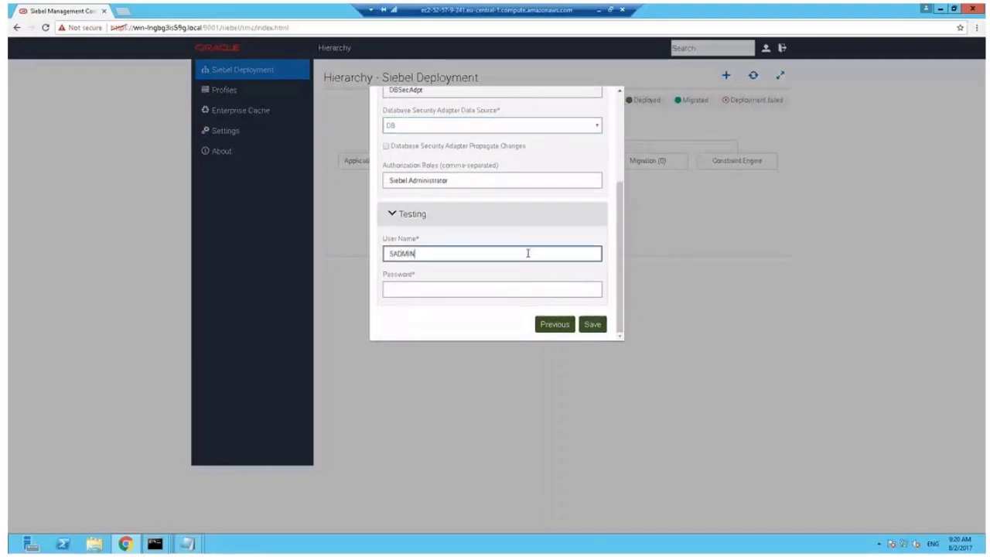
{"action": "key", "text": "Tab"}
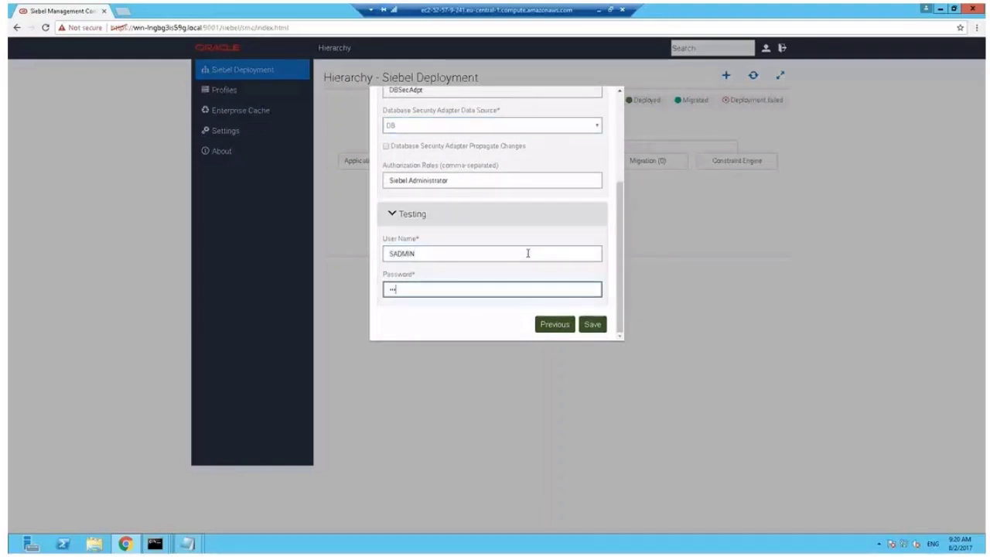
{"action": "type", "text": "SADMIN"}
Save and validate the security profile, acknowledge success, and log back in as SADMIN
{"action": "left_click", "coordinate": [592, 324]}
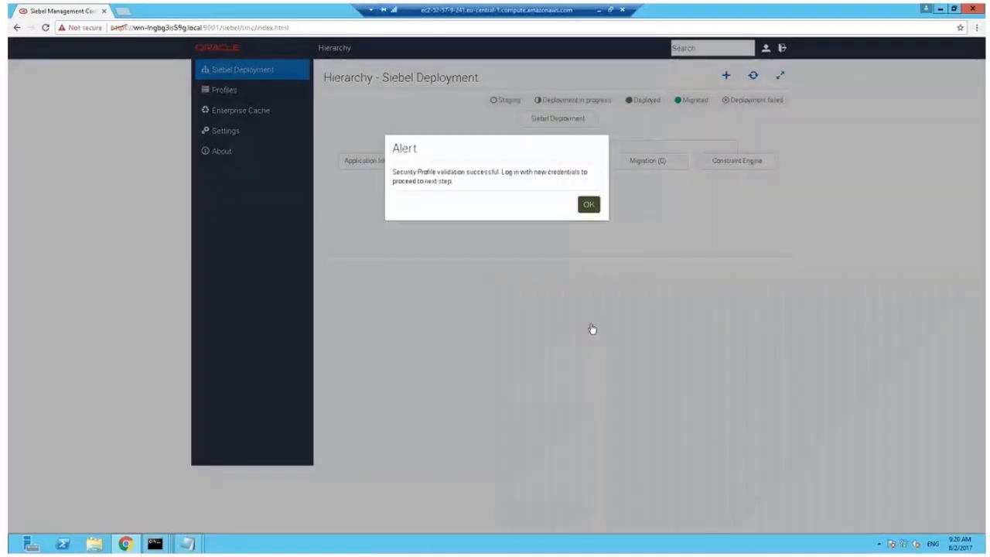
{"action": "left_click", "coordinate": [588, 205]}
{"action": "type", "text": "SADMIN"}
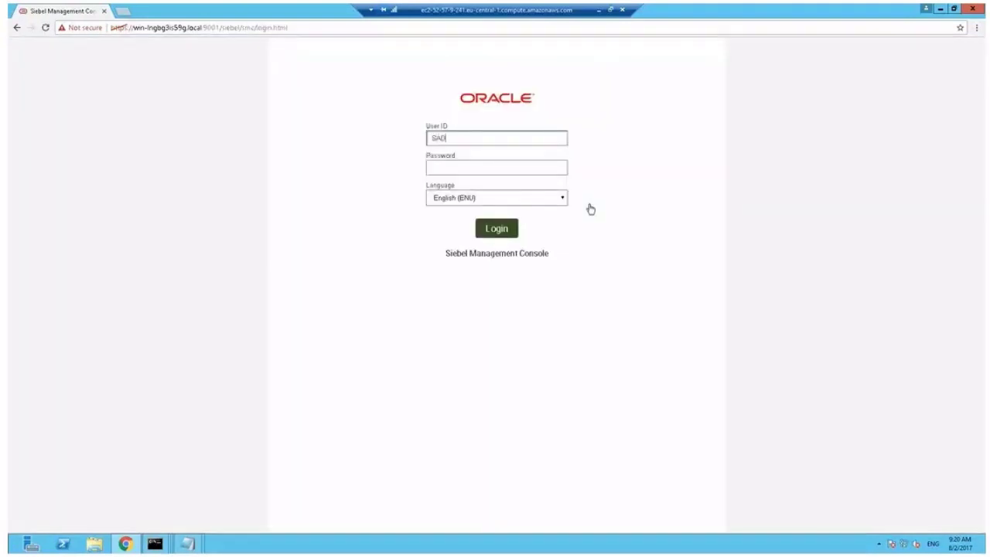
{"action": "key", "text": "Tab"}
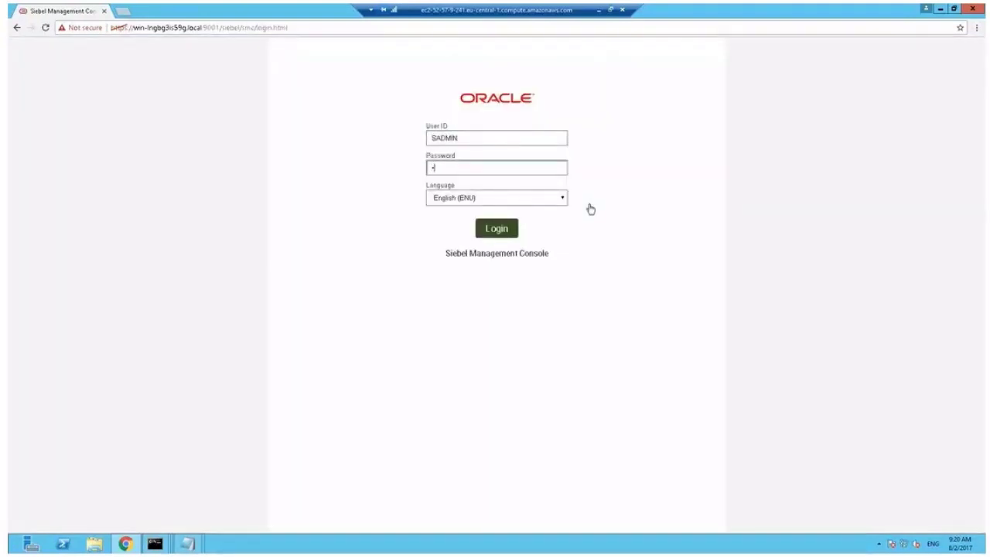
{"action": "type", "text": "SADMIN"}
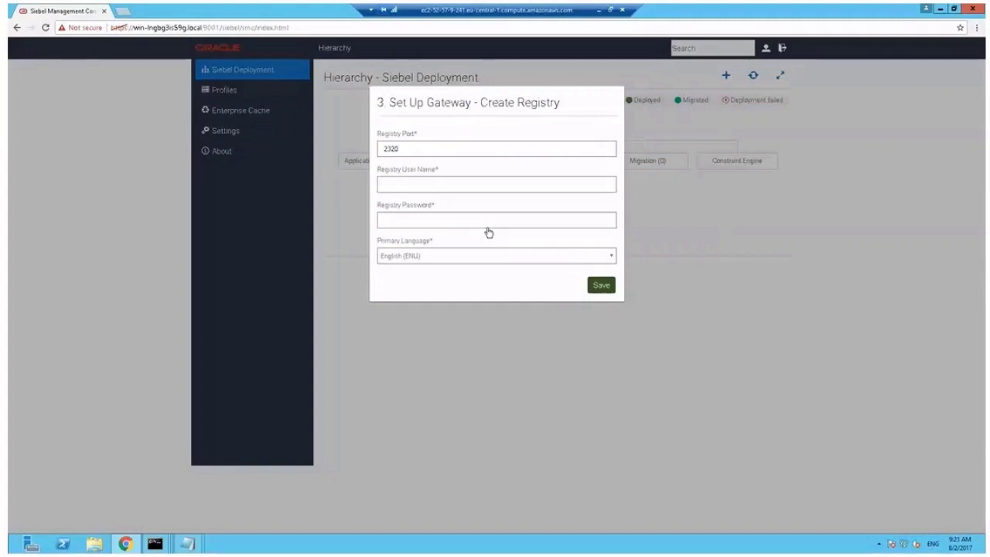
Set registry port 2390 and user SADMIN with a confirmed password, then save the registry
{"action": "left_click", "coordinate": [424, 148]}
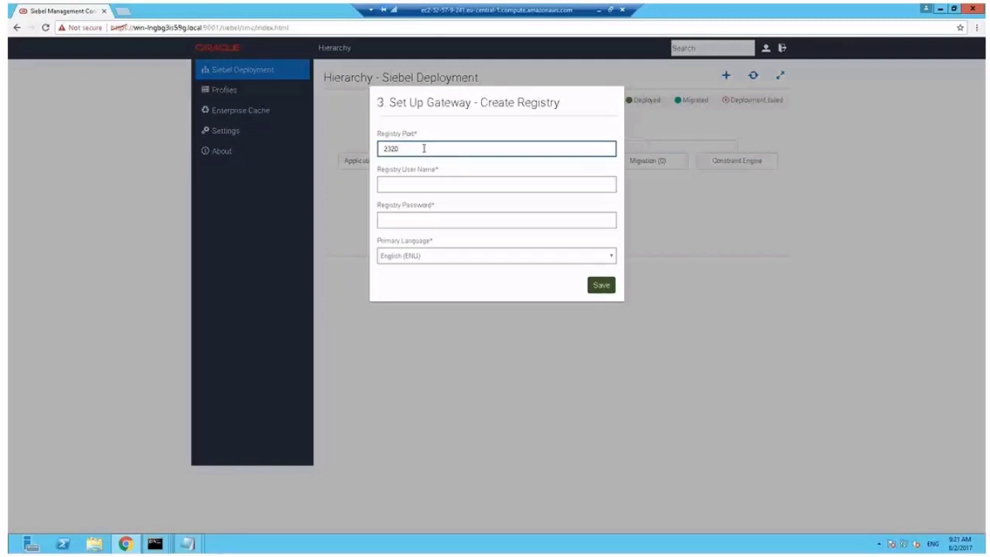
{"action": "key", "text": "BackSpace"}
{"action": "key", "text": "BackSpace"}
{"action": "left_click", "coordinate": [426, 184]}
{"action": "type", "text": "SADMIN"}
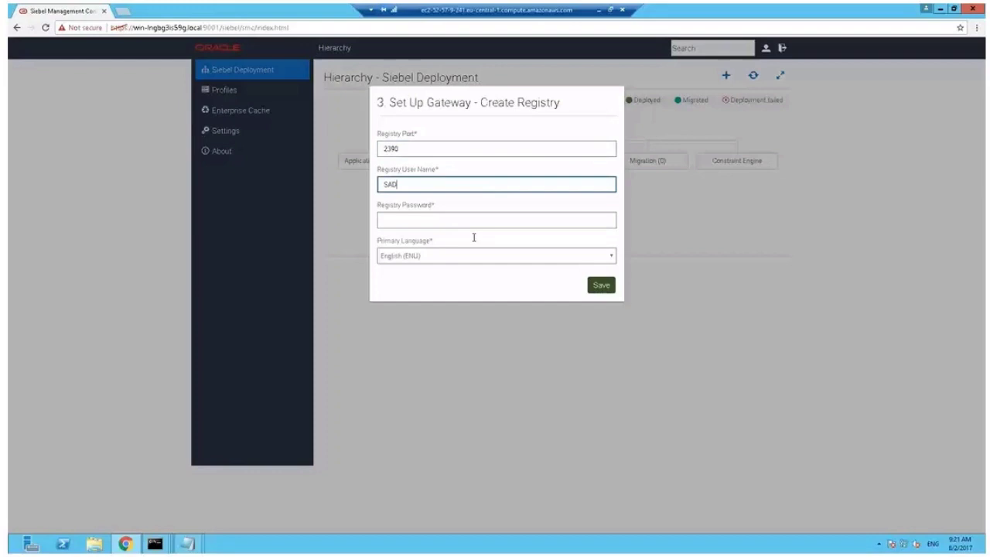
{"action": "key", "text": "Tab"}
{"action": "type", "text": "*"}
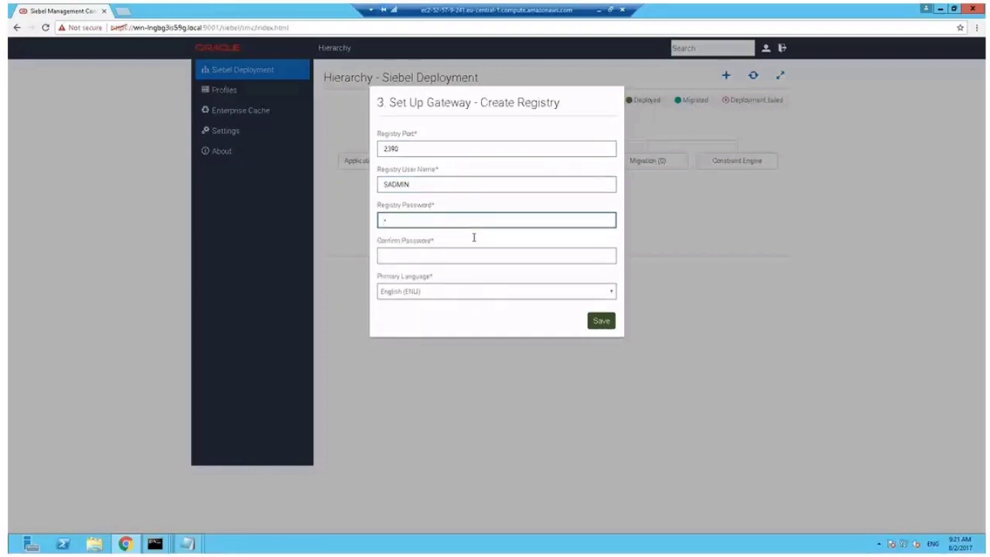
{"action": "type", "text": "***"}
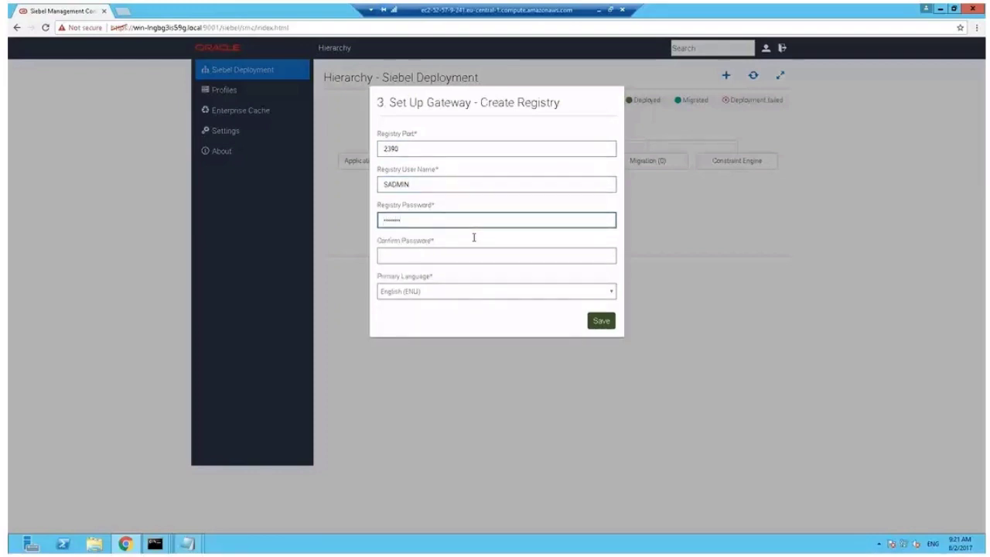
{"action": "key", "text": "Tab"}
{"action": "type", "text": "***"}
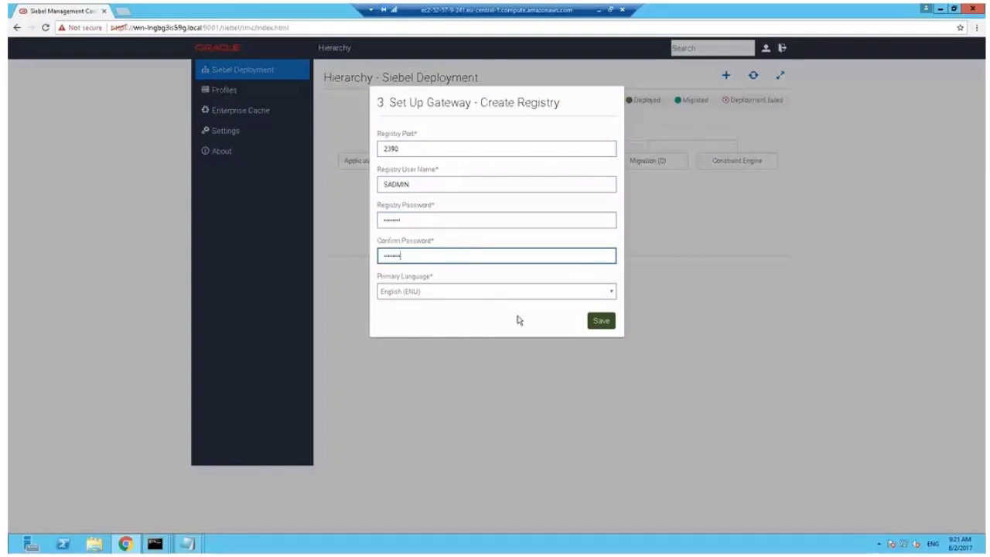
{"action": "left_click", "coordinate": [602, 324]}
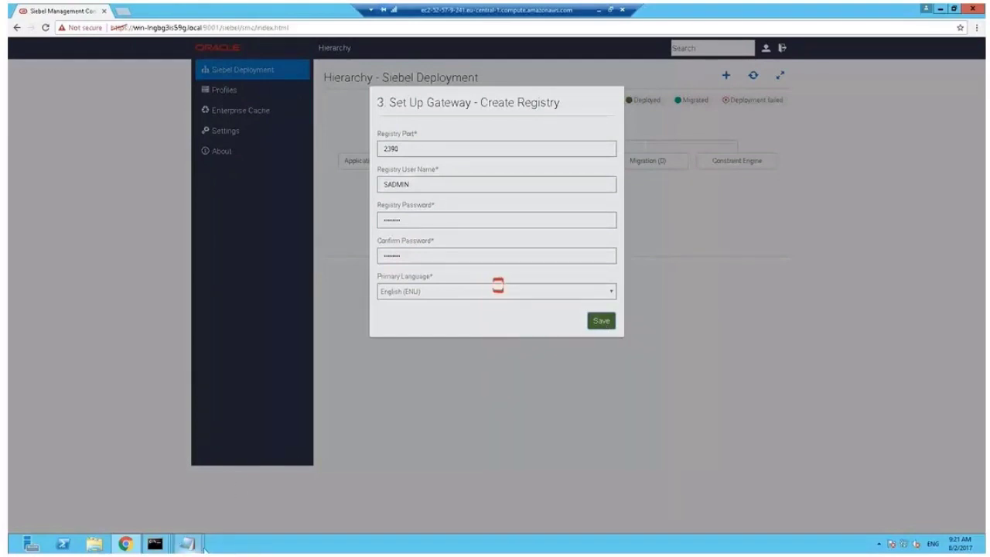
Add a 'Registry Port 2390' line to install_notes.txt, then return to the Siebel page
{"action": "mouse_move", "coordinate": [189, 546]}
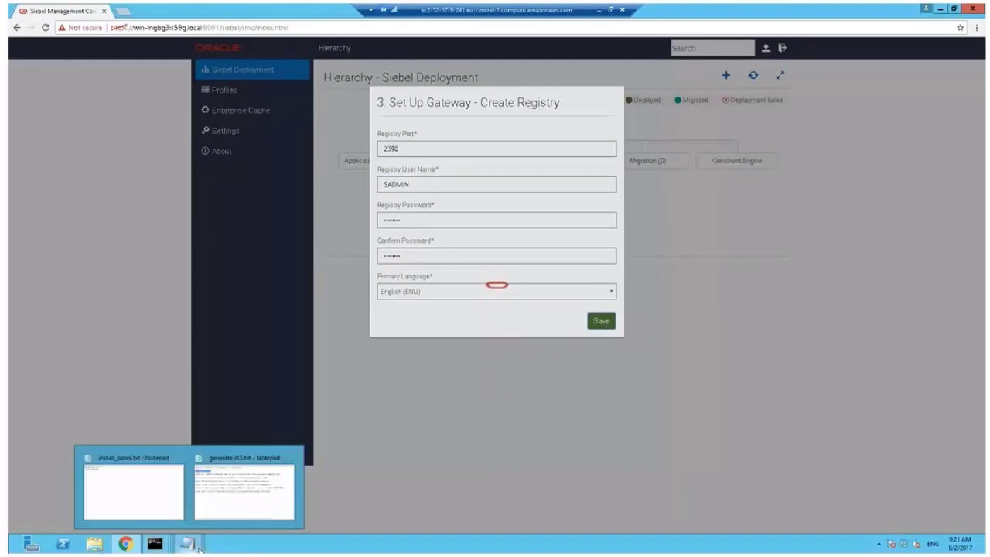
{"action": "left_click", "coordinate": [170, 491]}
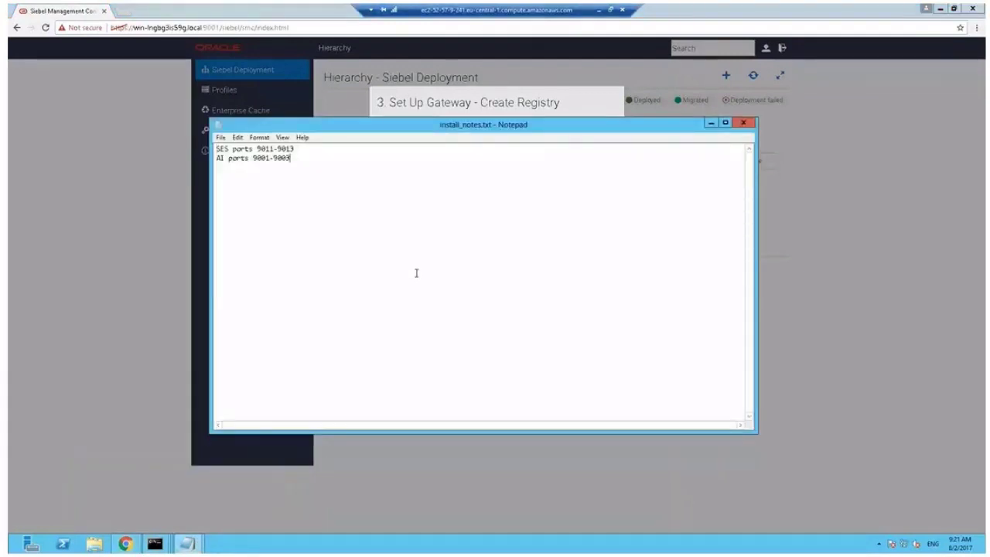
{"action": "key", "text": "Return"}
{"action": "type", "text": "Registry Port 239"}
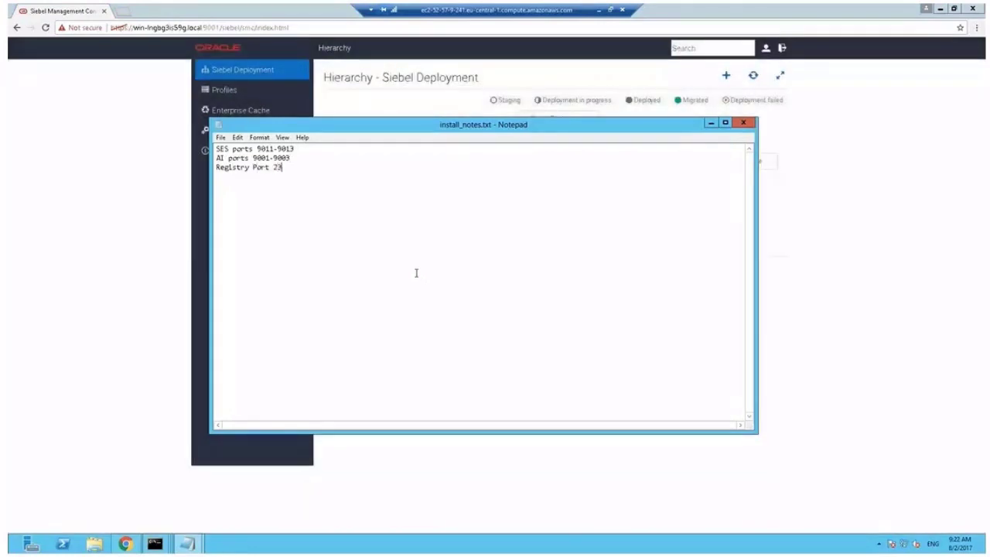
{"action": "type", "text": "0"}
{"action": "left_click", "coordinate": [367, 57]}
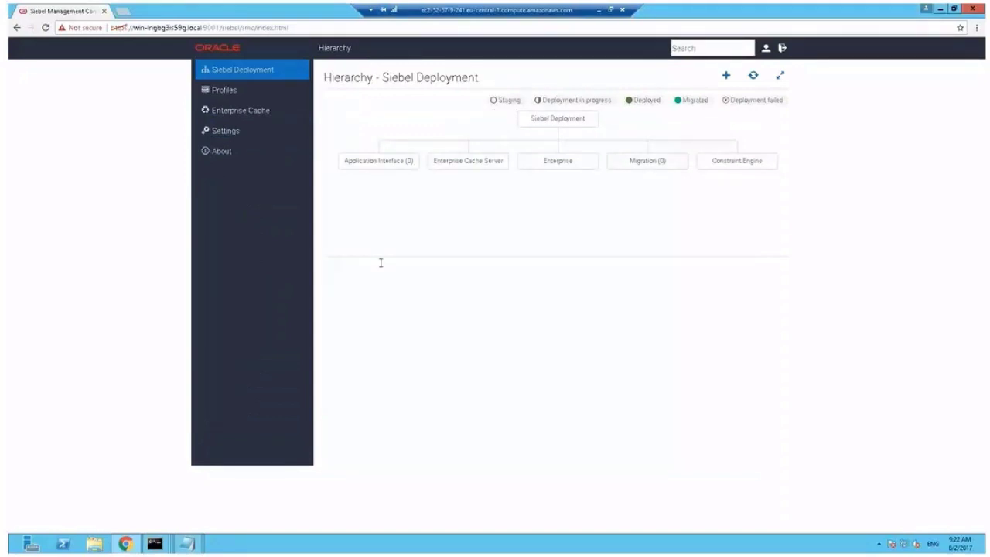
Open the Siebel Gateway Name Server properties in the Services console
{"action": "key", "text": "super"}
{"action": "type", "text": "servi"}
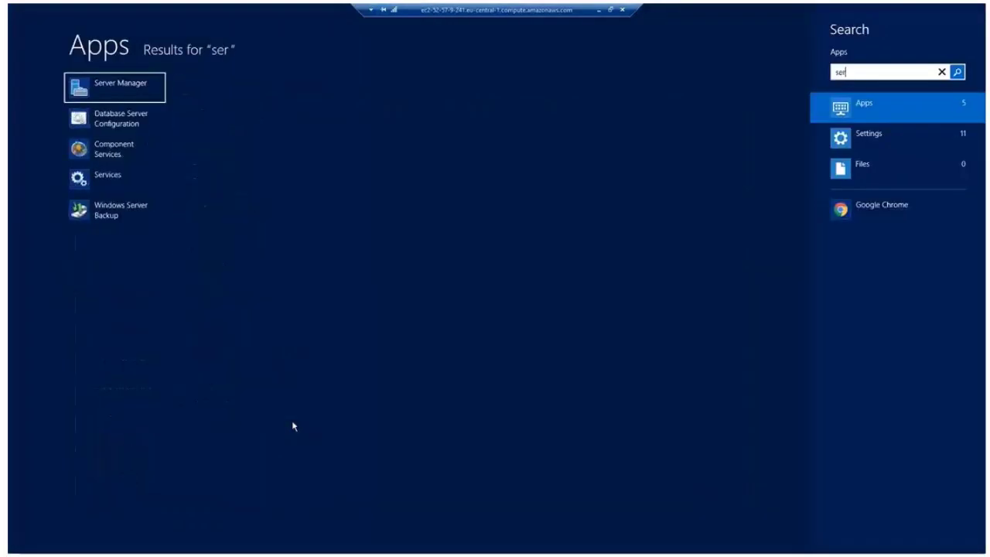
{"action": "left_click", "coordinate": [131, 121]}
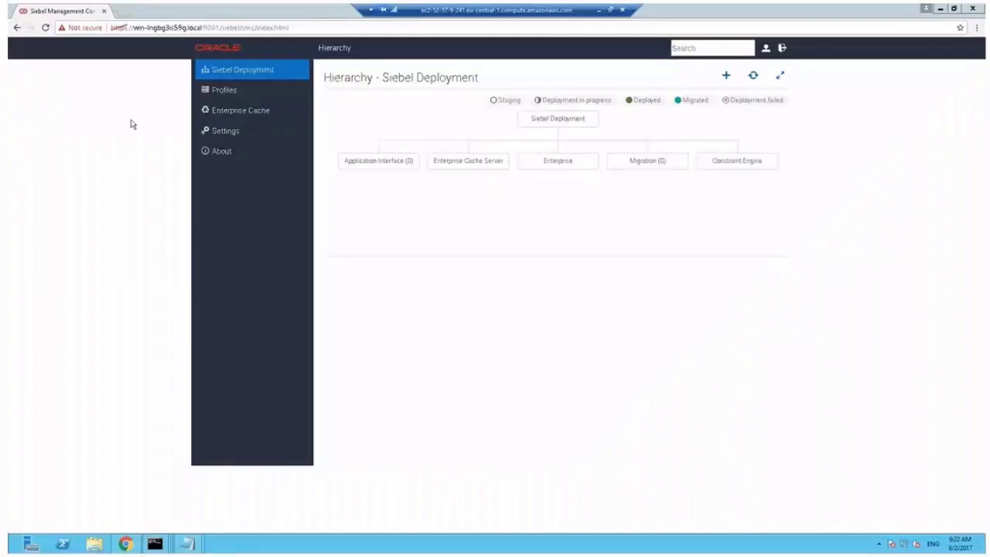
{"action": "key", "text": "s"}
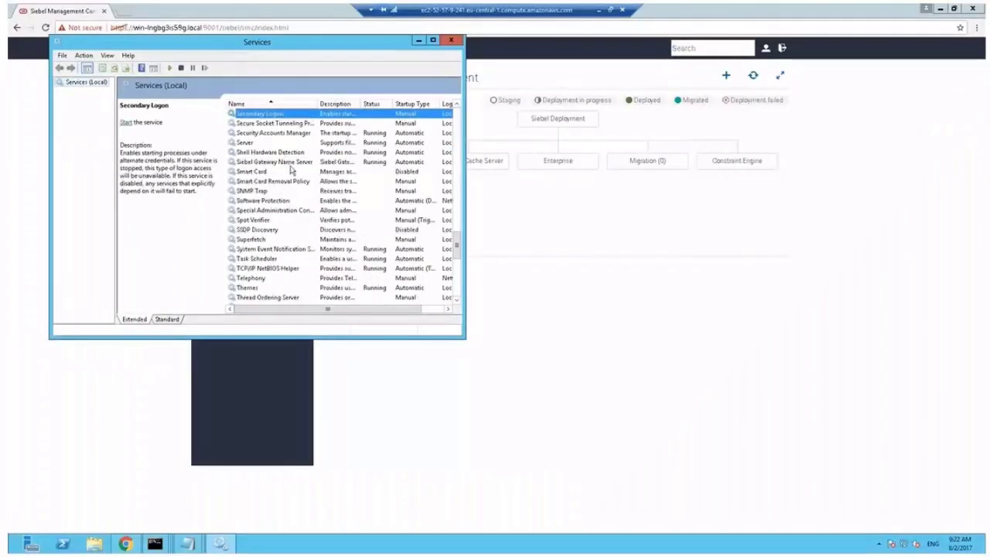
{"action": "double_click", "coordinate": [300, 162]}
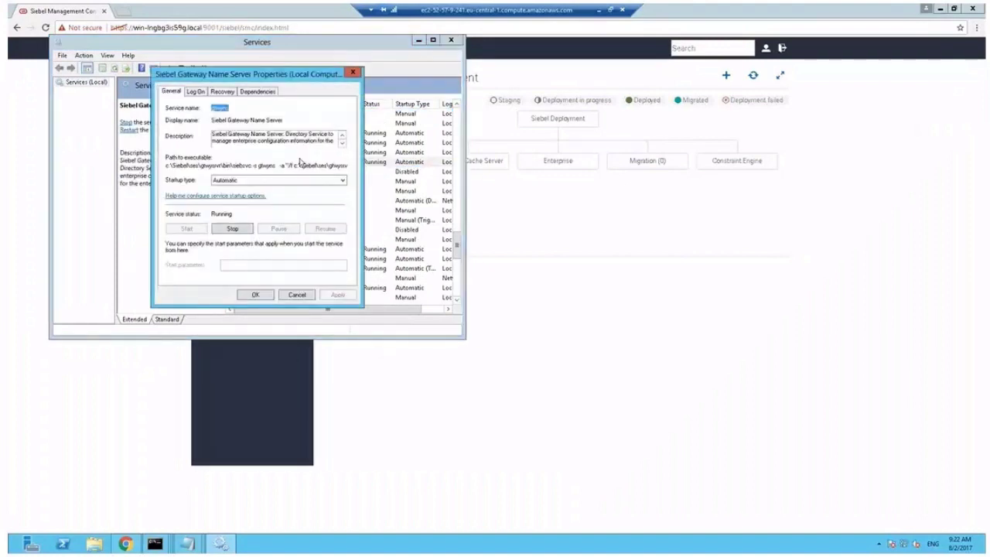
Inspect the executable path to confirm it uses port 2390
{"action": "left_click", "coordinate": [255, 165]}
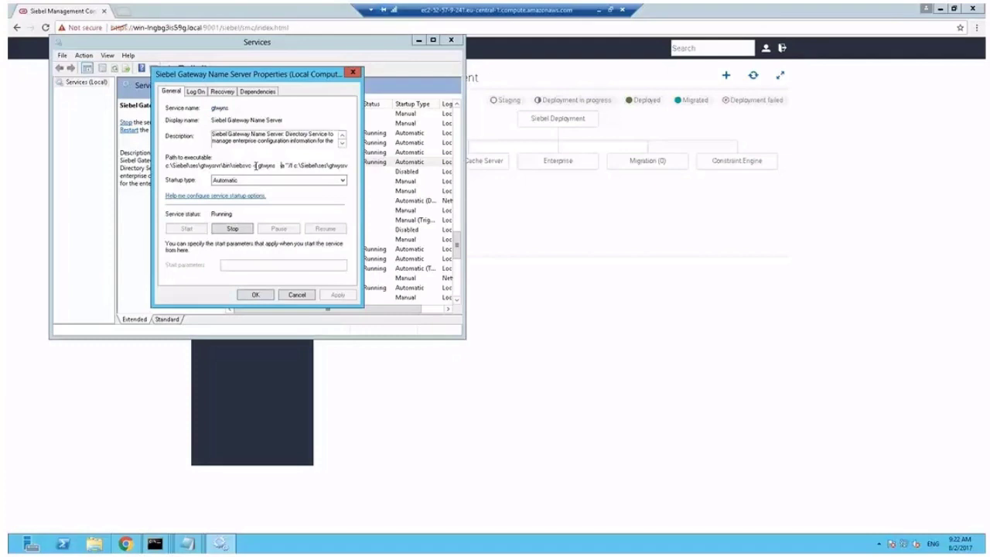
{"action": "key", "text": "End"}
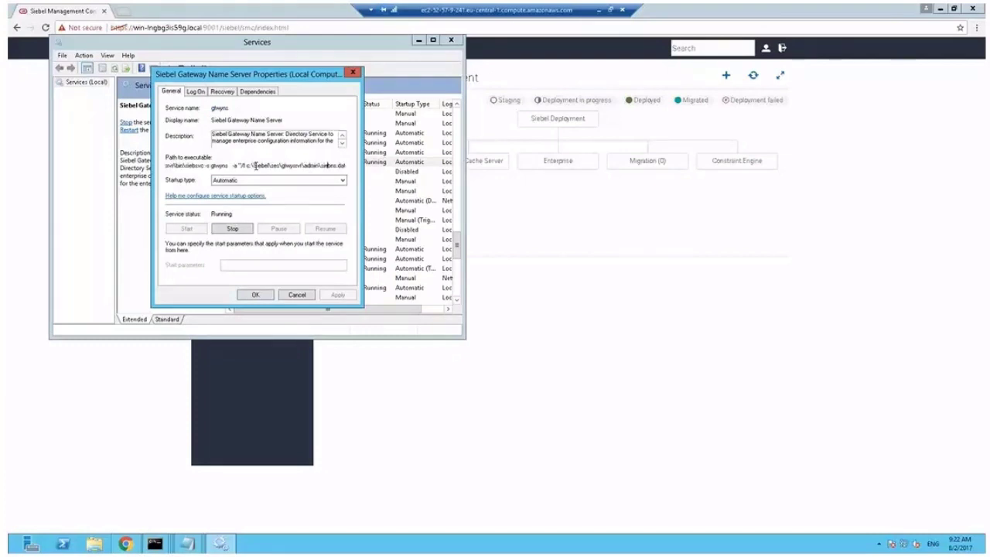
{"action": "key", "text": "End"}
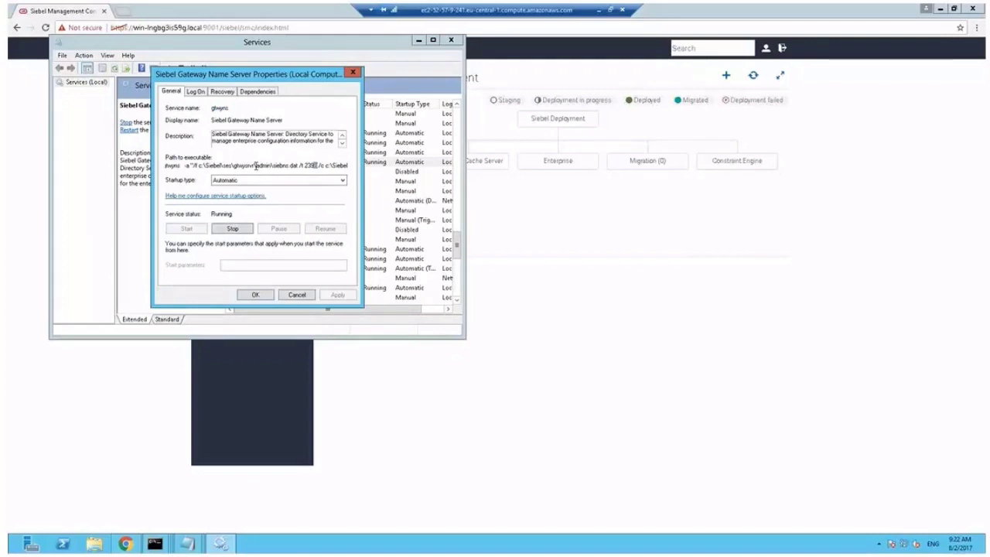
{"action": "key", "text": "ctrl+shift+Left"}
{"action": "key", "text": "Right"}
{"action": "key", "text": "End"}
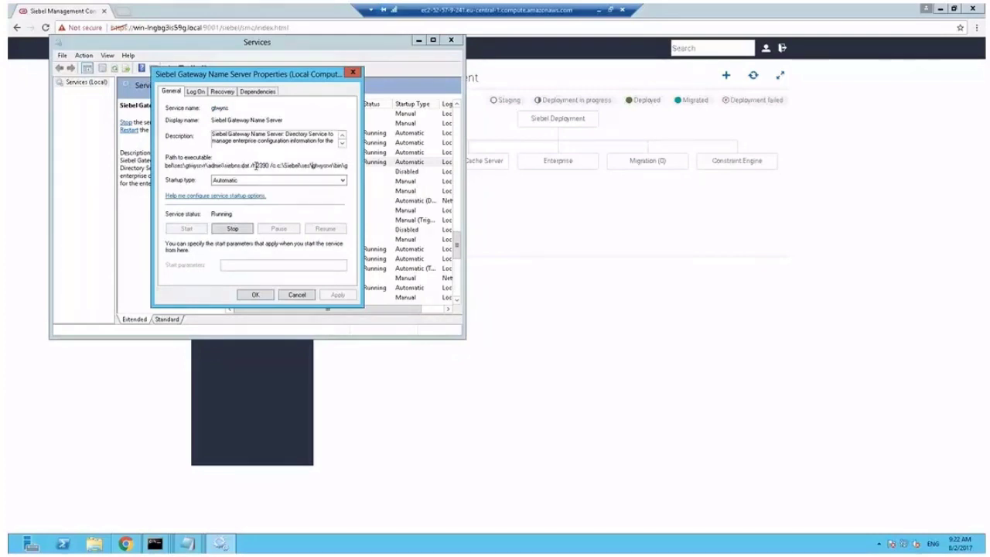
{"action": "key", "text": "Right"}
{"action": "key", "text": "Right"}
{"action": "key", "text": "Right"}
{"action": "key", "text": "Right"}
{"action": "key", "text": "Right"}
{"action": "key", "text": "Right"}
{"action": "key", "text": "Right"}
{"action": "key", "text": "Right"}
{"action": "key", "text": "Right"}
{"action": "key", "text": "Right"}
{"action": "key", "text": "Right"}
{"action": "key", "text": "Right"}
{"action": "key", "text": "Right"}
{"action": "key", "text": "Right"}
{"action": "key", "text": "Right"}
{"action": "key", "text": "Right"}
{"action": "key", "text": "Right"}
{"action": "key", "text": "Right"}
{"action": "key", "text": "Right"}
{"action": "key", "text": "Right"}
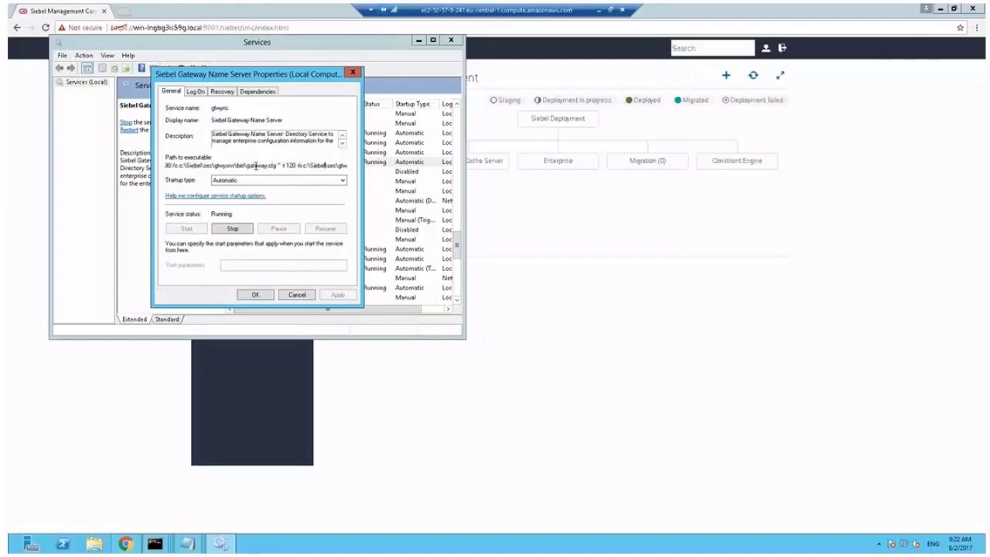
Close Services unchanged and show the Enterprise profiles list under Profiles
{"action": "left_click", "coordinate": [298, 296]}
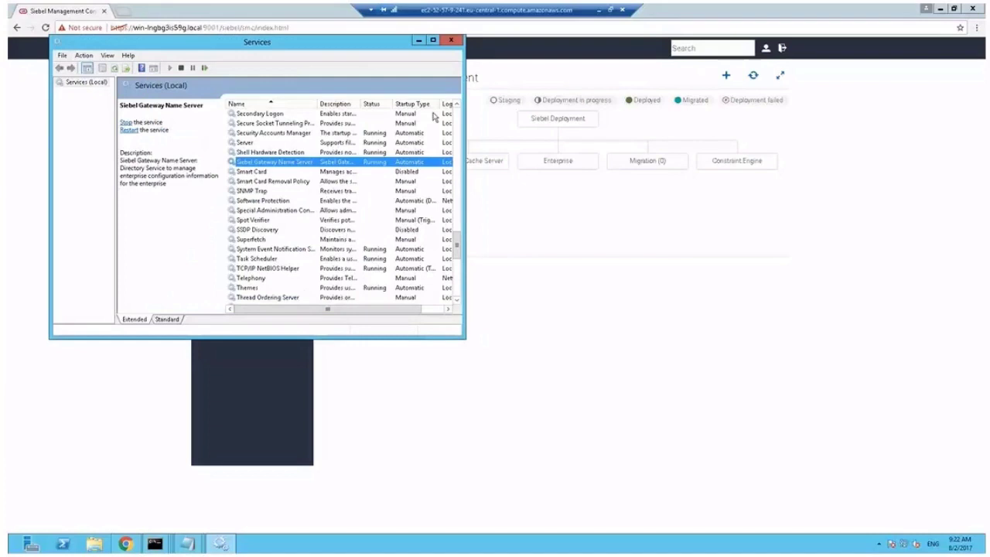
{"action": "left_click", "coordinate": [452, 41]}
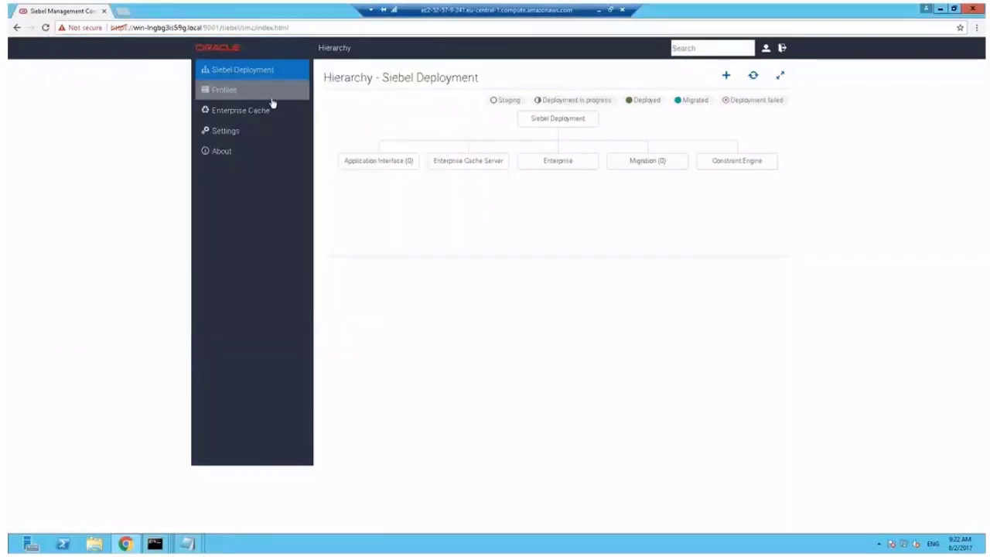
{"action": "left_click", "coordinate": [232, 91]}
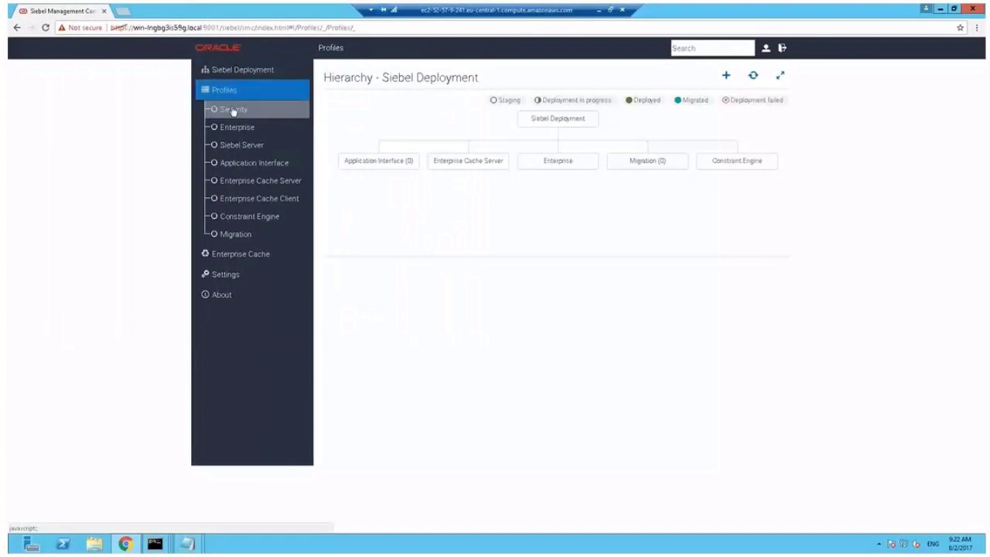
{"action": "left_click", "coordinate": [232, 110]}
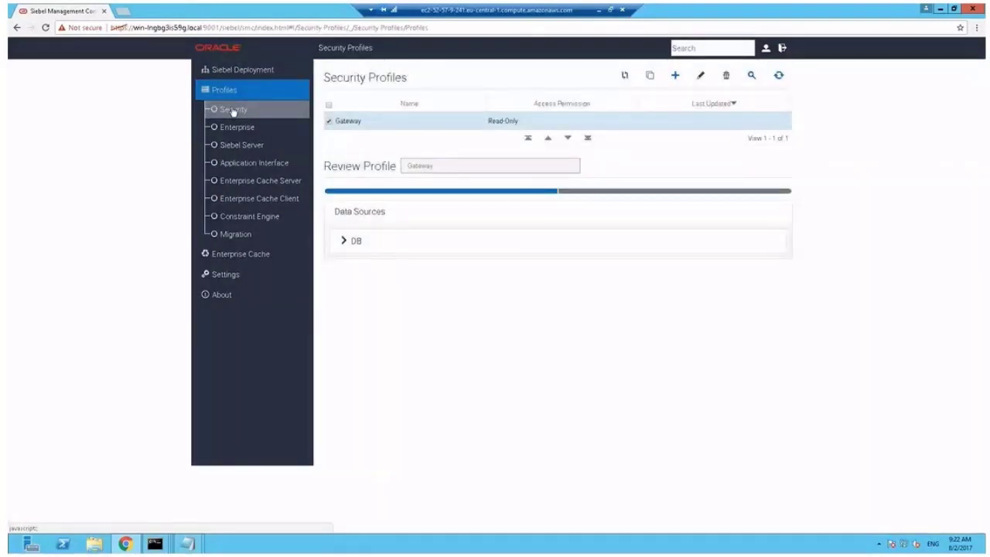
{"action": "left_click", "coordinate": [233, 111]}
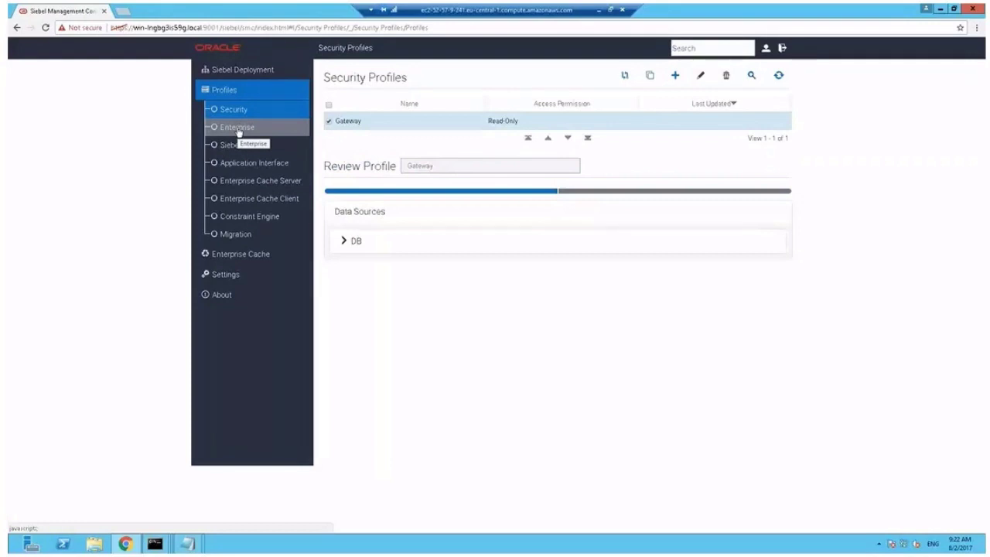
{"action": "left_click", "coordinate": [237, 128]}
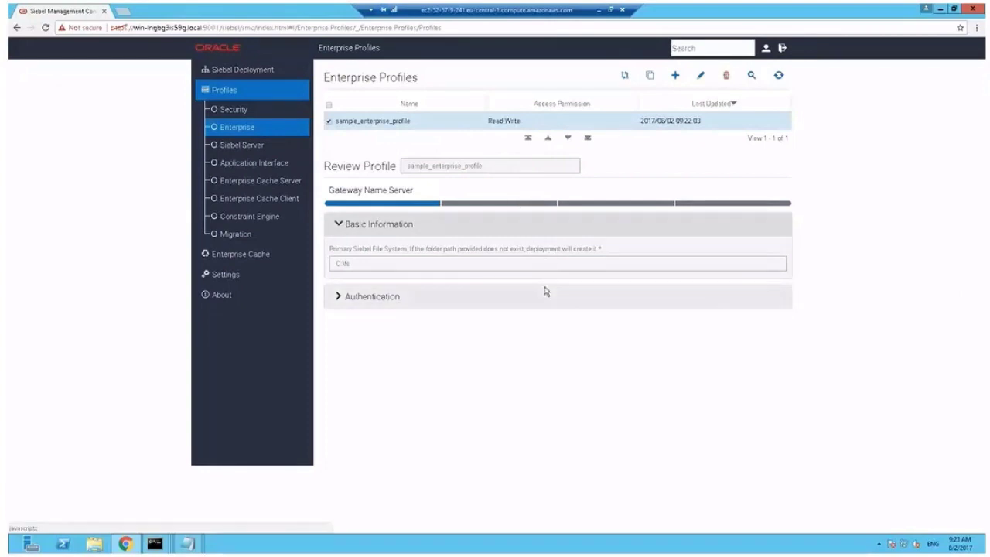
Clone sample_enterprise_profile as ENTProfile with file system C:\SiebelFS
{"action": "left_click", "coordinate": [652, 78]}
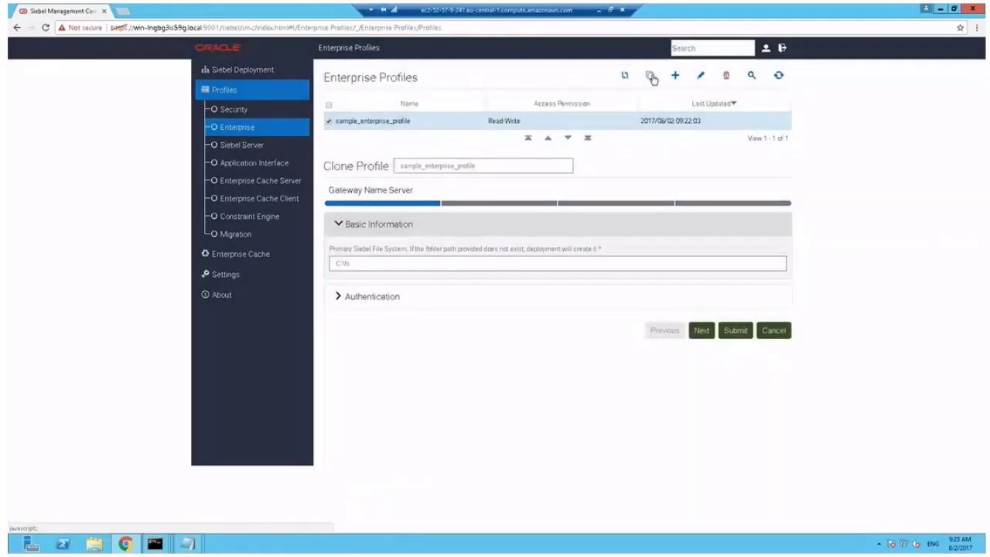
{"action": "left_click", "coordinate": [493, 165]}
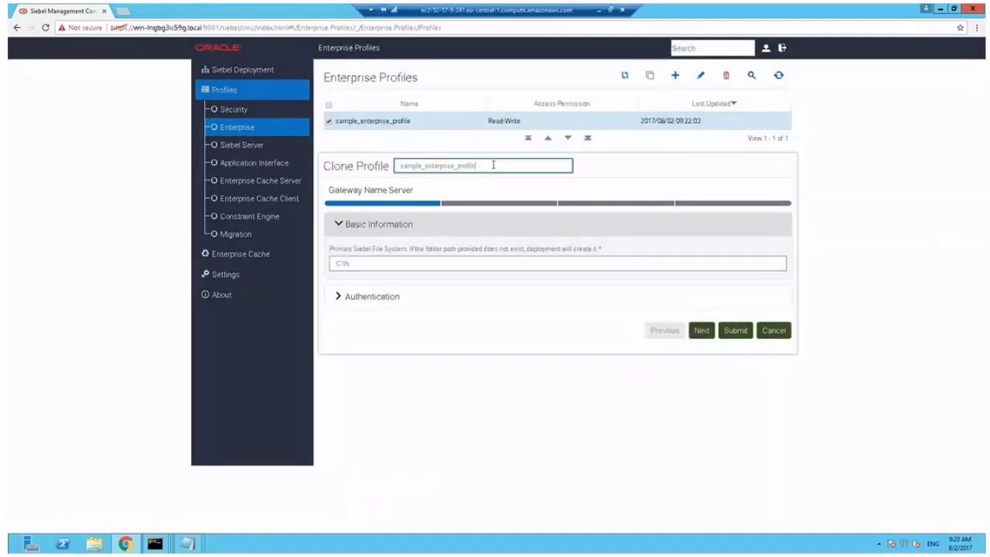
{"action": "left_click_drag", "start_coordinate": [492, 165], "coordinate": [367, 164]}
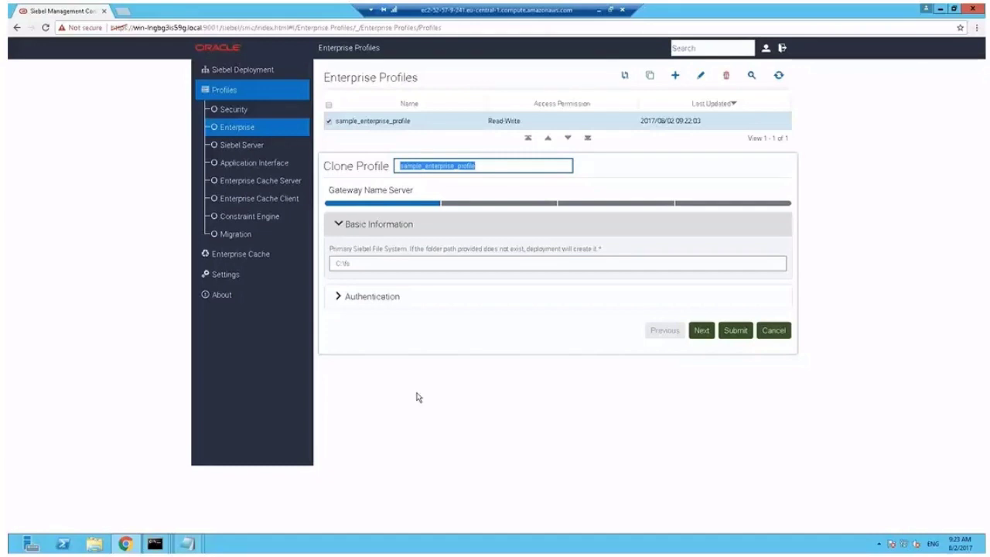
{"action": "type", "text": "ENT"}
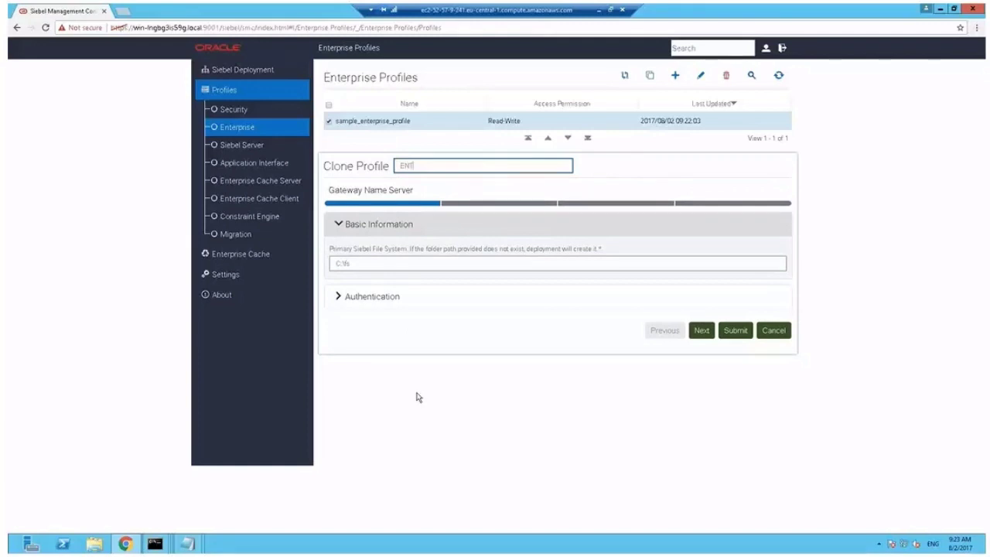
{"action": "type", "text": "Profile"}
{"action": "left_click", "coordinate": [366, 263]}
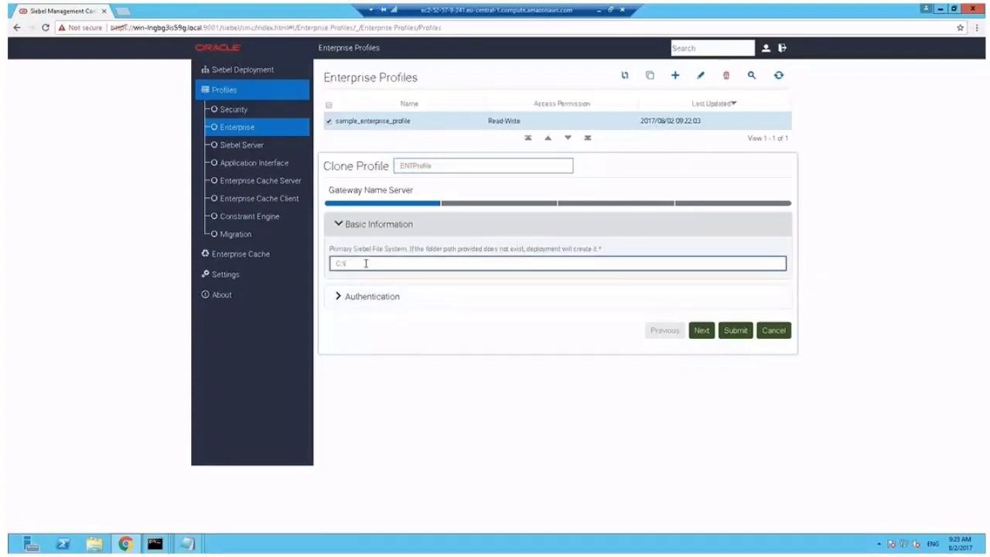
{"action": "type", "text": "Siebel\\FS"}
Enter gateway authentication user SADMIN and its password, then continue to database settings
{"action": "left_click", "coordinate": [350, 297]}
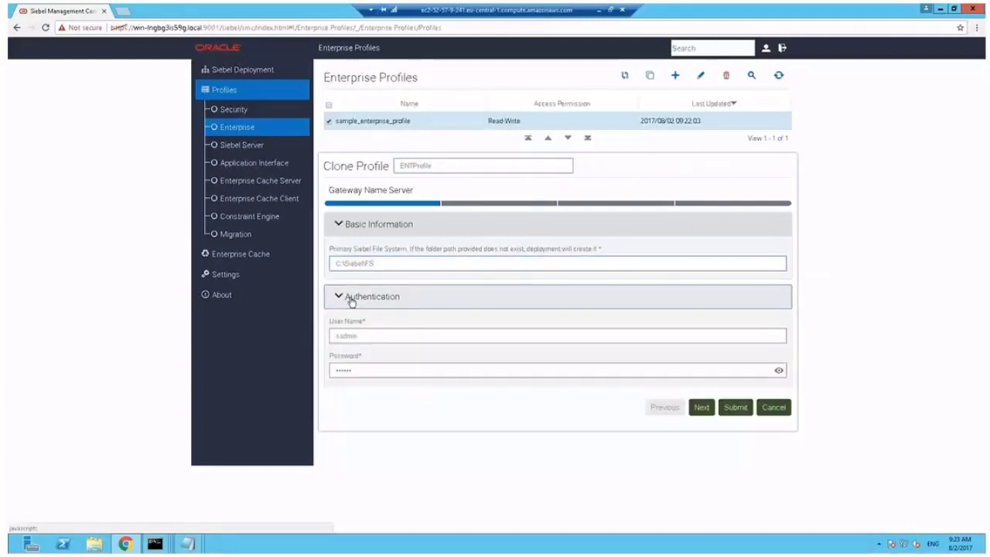
{"action": "double_click", "coordinate": [379, 336]}
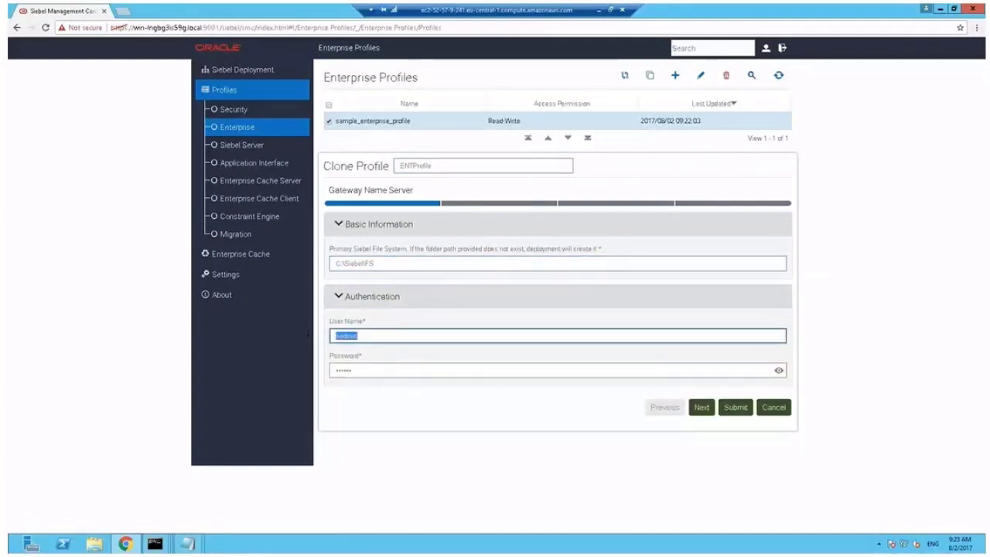
{"action": "type", "text": "SADMIN"}
{"action": "key", "text": "Tab"}
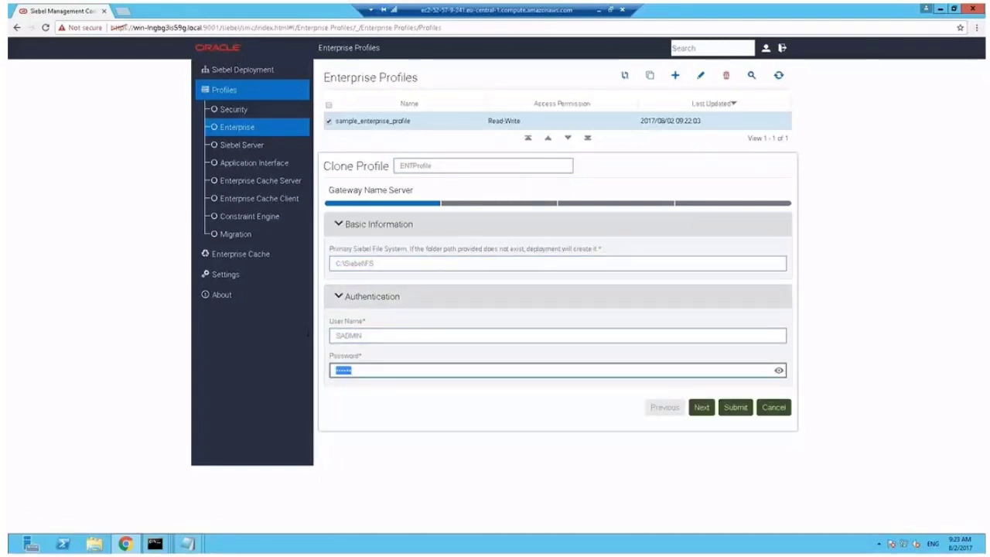
{"action": "type", "text": "S•••••••"}
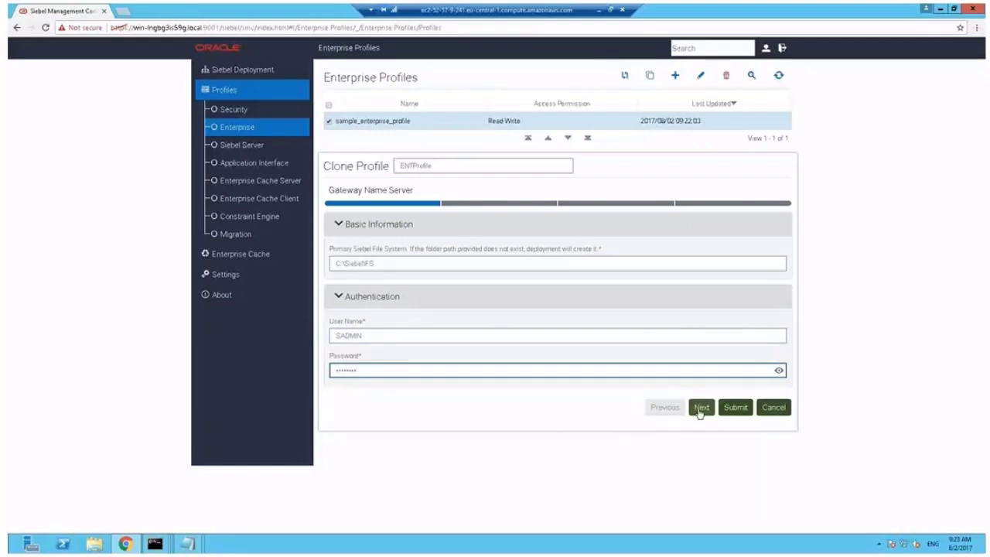
{"action": "left_click", "coordinate": [700, 408]}
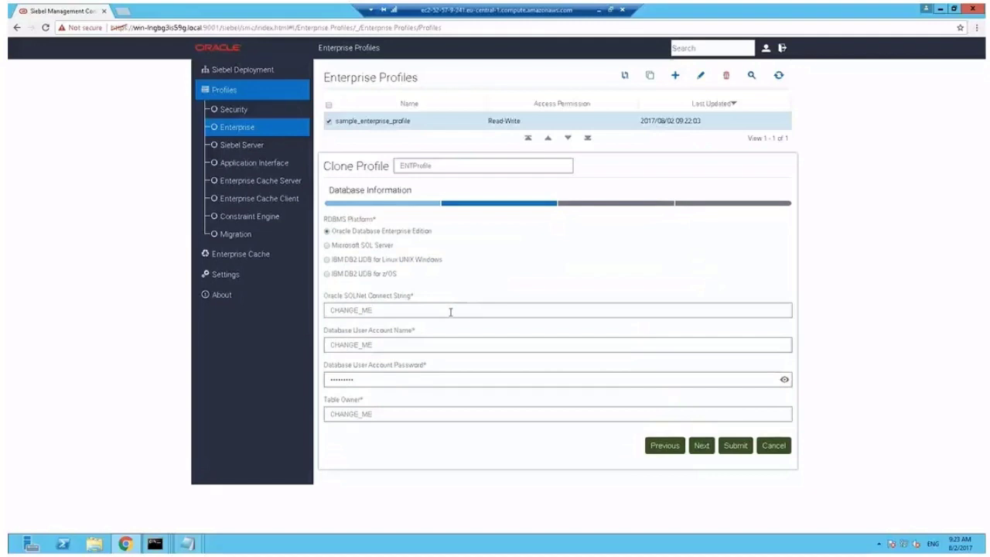
Set connect string orcl, database user SADMIN with password, and table owner SIEBEL
{"action": "left_click_drag", "start_coordinate": [451, 309], "coordinate": [333, 310]}
{"action": "type", "text": "orcl"}
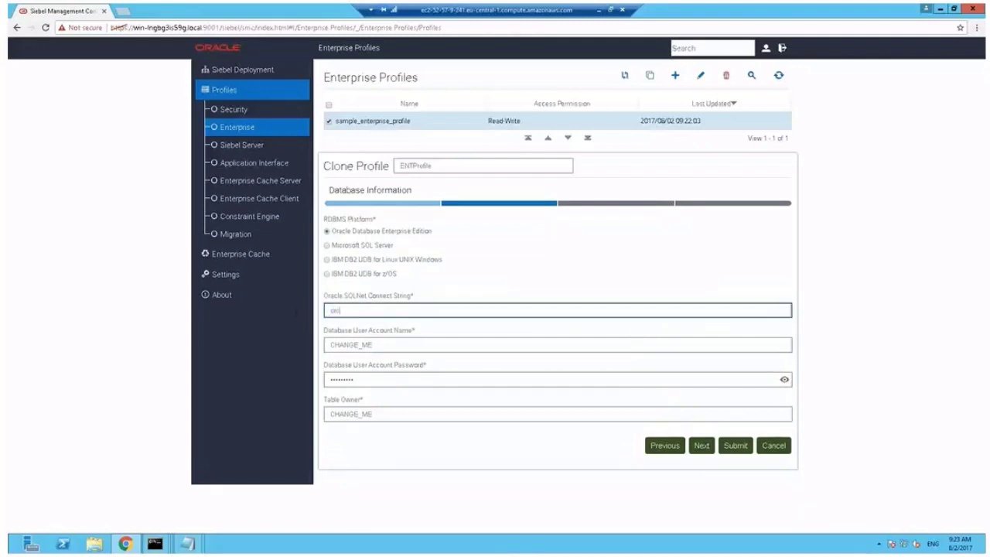
{"action": "key", "text": "Tab"}
{"action": "type", "text": "SADMIN"}
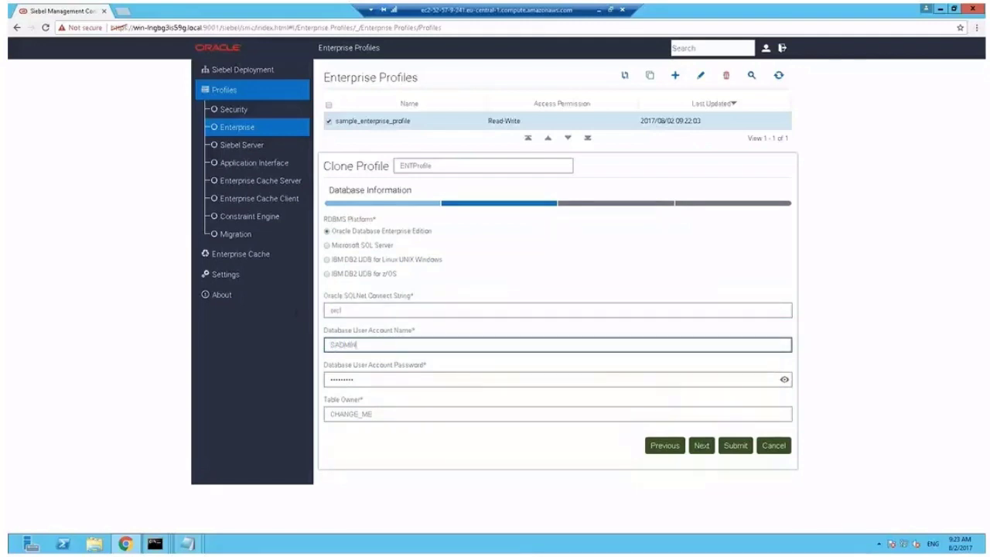
{"action": "key", "text": "Tab"}
{"action": "type", "text": "S"}
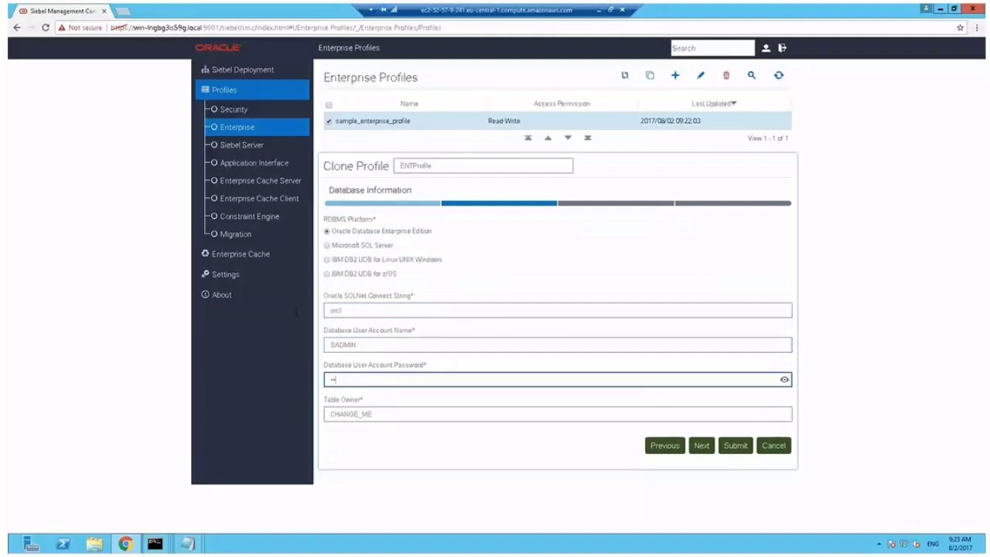
{"action": "type", "text": "ADMIN"}
{"action": "key", "text": "Tab"}
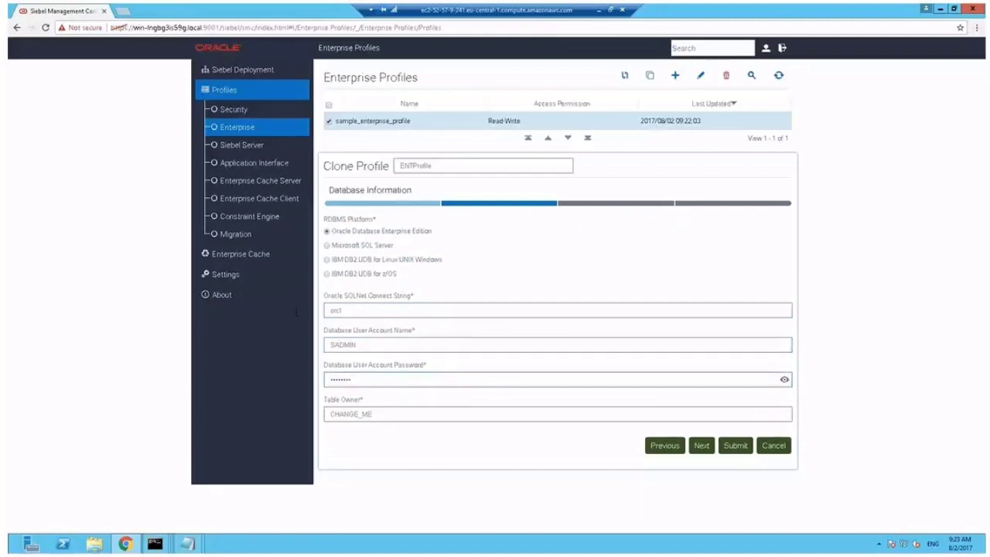
{"action": "type", "text": "SIEBEL"}
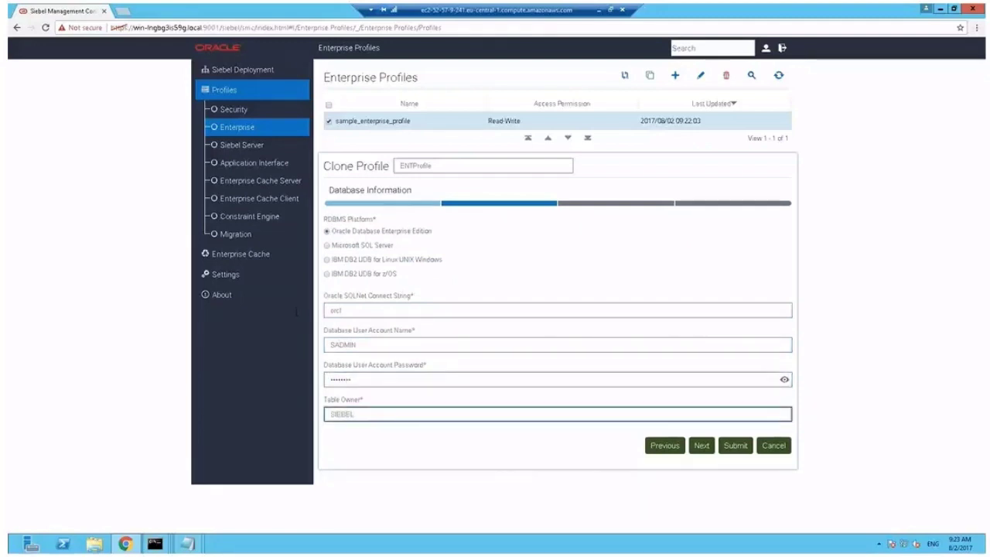
Keep Gateway authentication and English (ENU) as the profile's primary language
{"action": "left_click", "coordinate": [700, 445]}
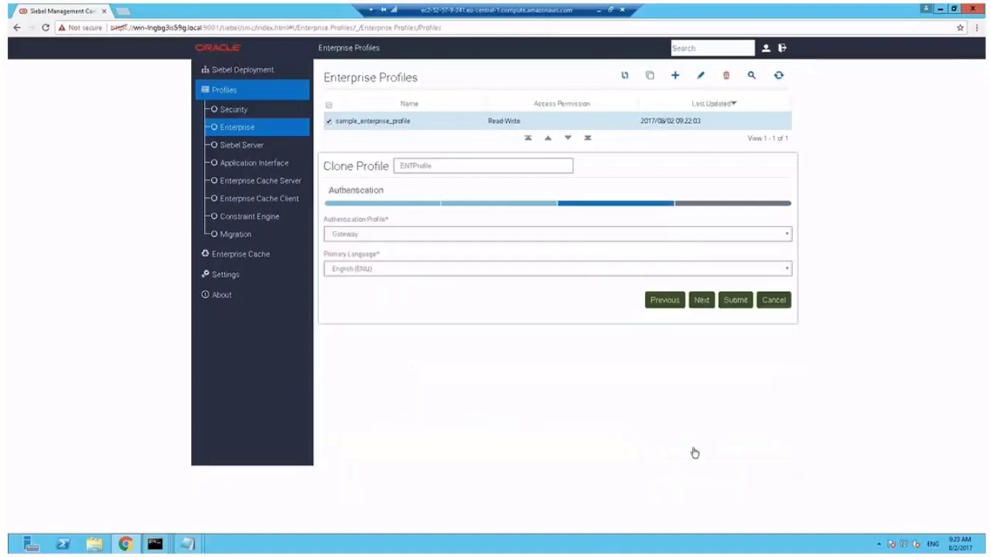
{"action": "left_click", "coordinate": [455, 236]}
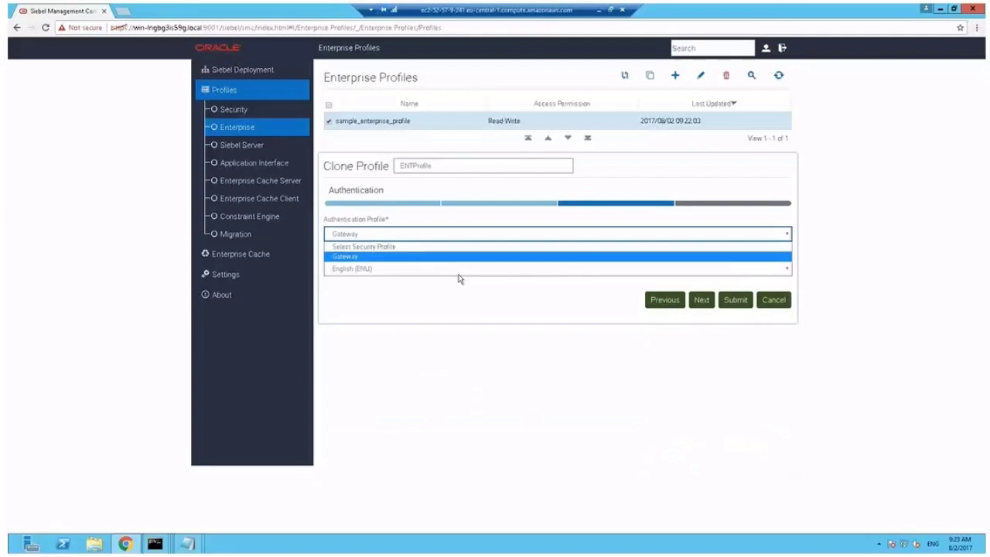
{"action": "left_click", "coordinate": [459, 277]}
{"action": "left_click", "coordinate": [461, 276]}
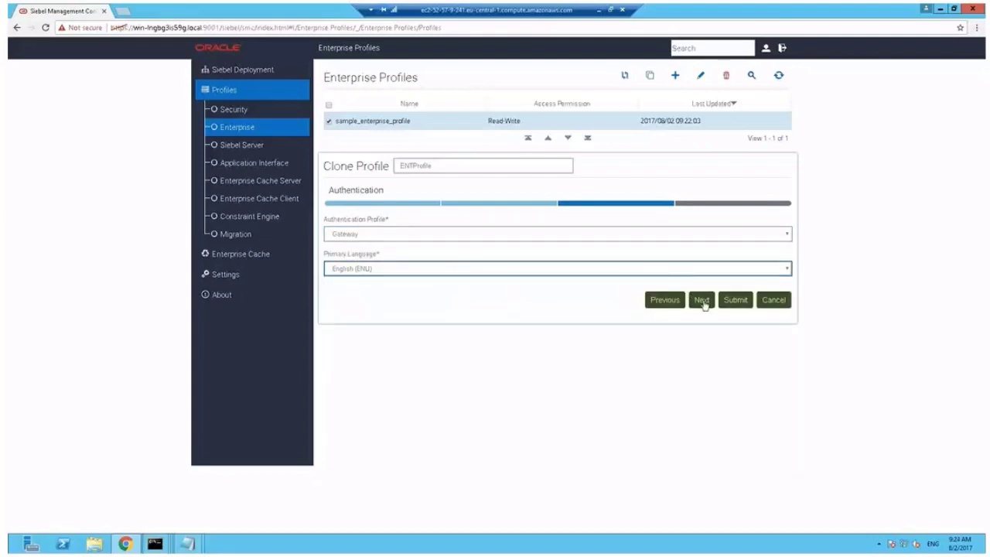
{"action": "left_click", "coordinate": [702, 302]}
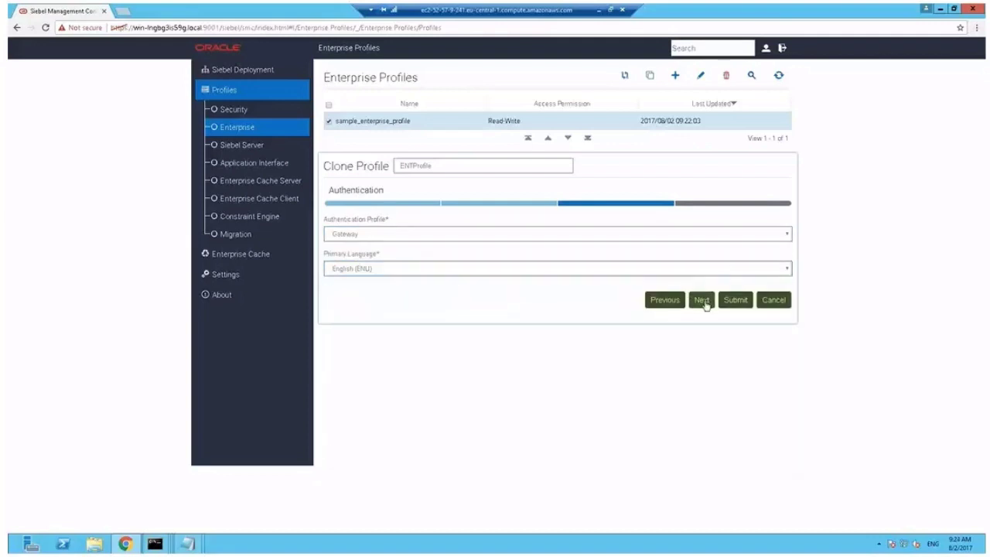
Set Security Encryption Level to SISNAPI Without Encryption and submit ENTProfile
{"action": "left_click", "coordinate": [786, 236]}
{"action": "left_click", "coordinate": [787, 241]}
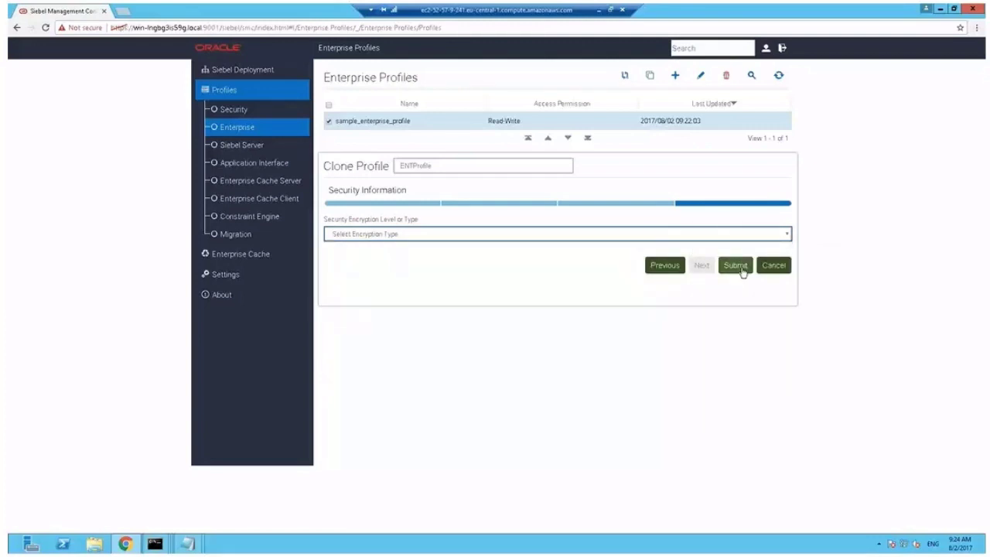
{"action": "left_click", "coordinate": [787, 233]}
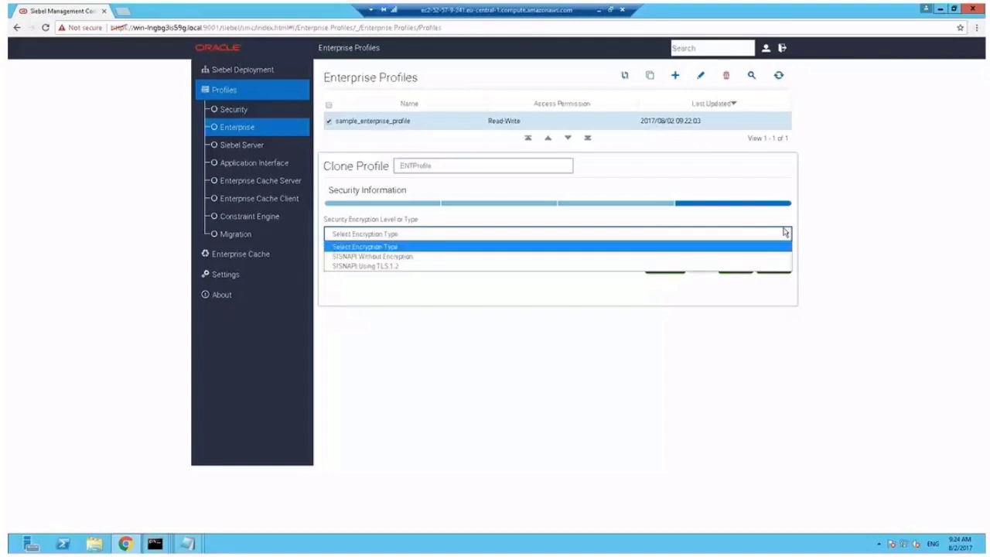
{"action": "left_click", "coordinate": [426, 257]}
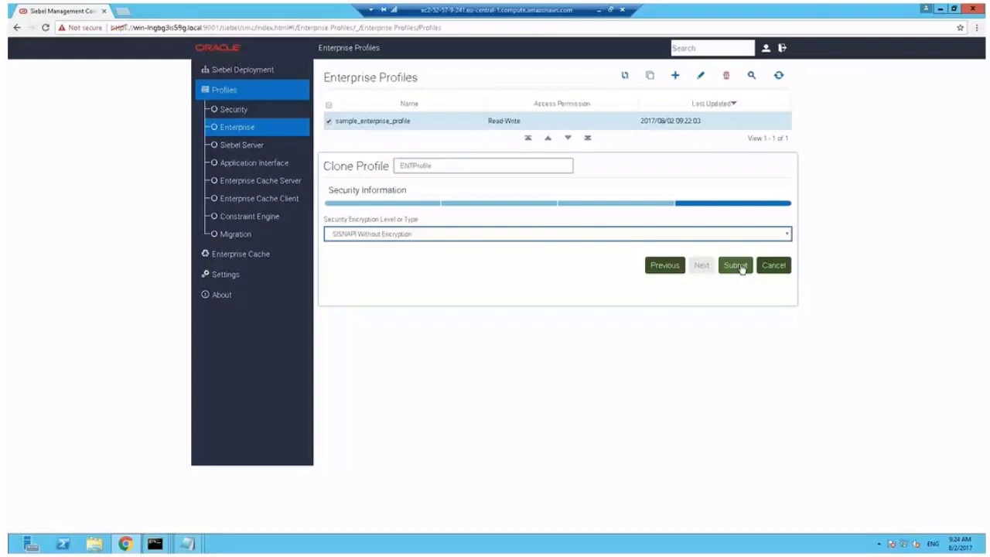
{"action": "left_click", "coordinate": [736, 265]}
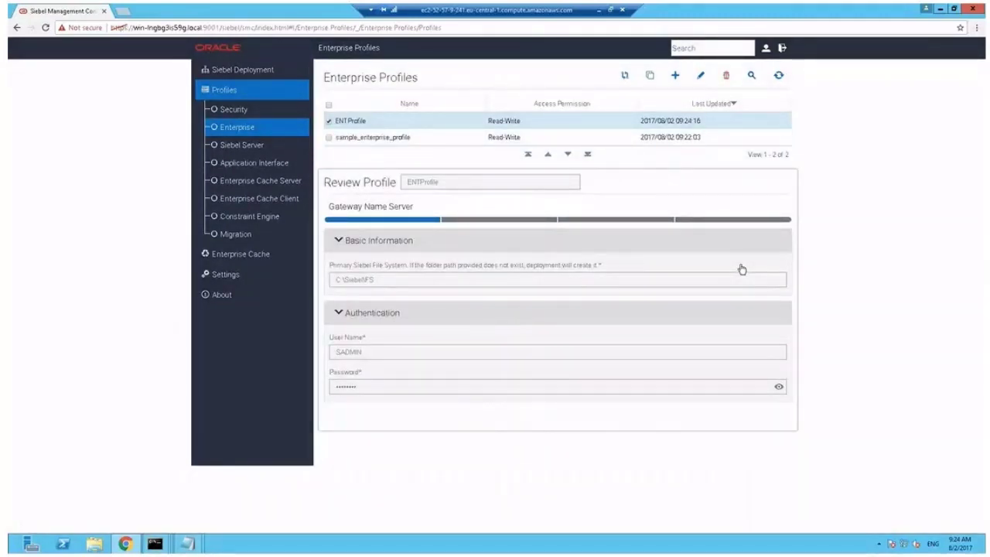
Start a new Enterprise deployment using ENTProfile with the action set to Deploy
{"action": "left_click", "coordinate": [246, 71]}
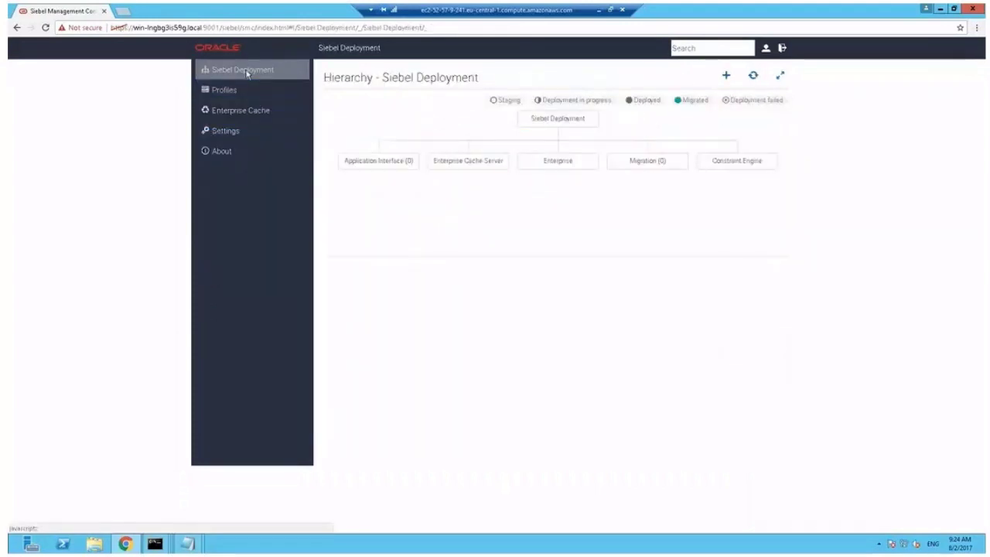
{"action": "left_click", "coordinate": [726, 75]}
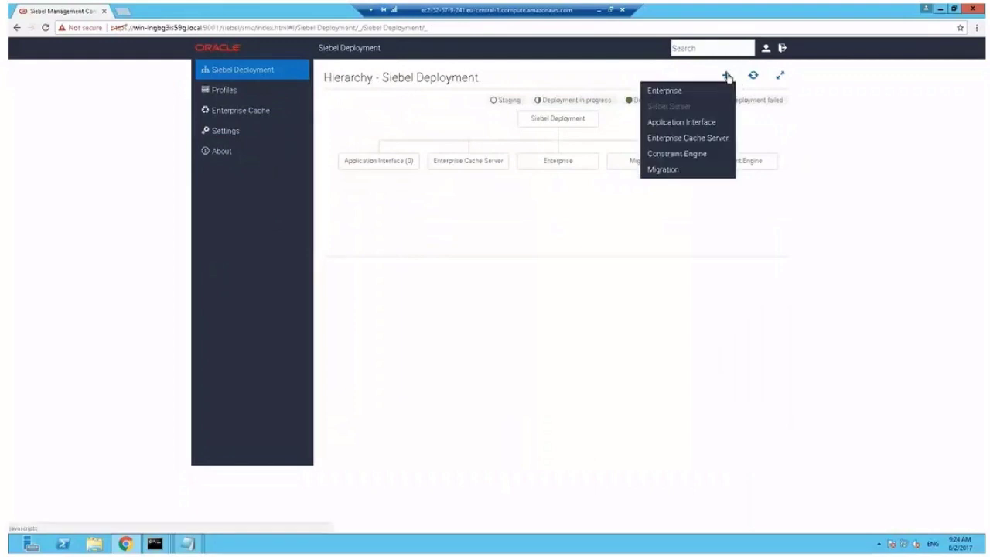
{"action": "left_click", "coordinate": [665, 92]}
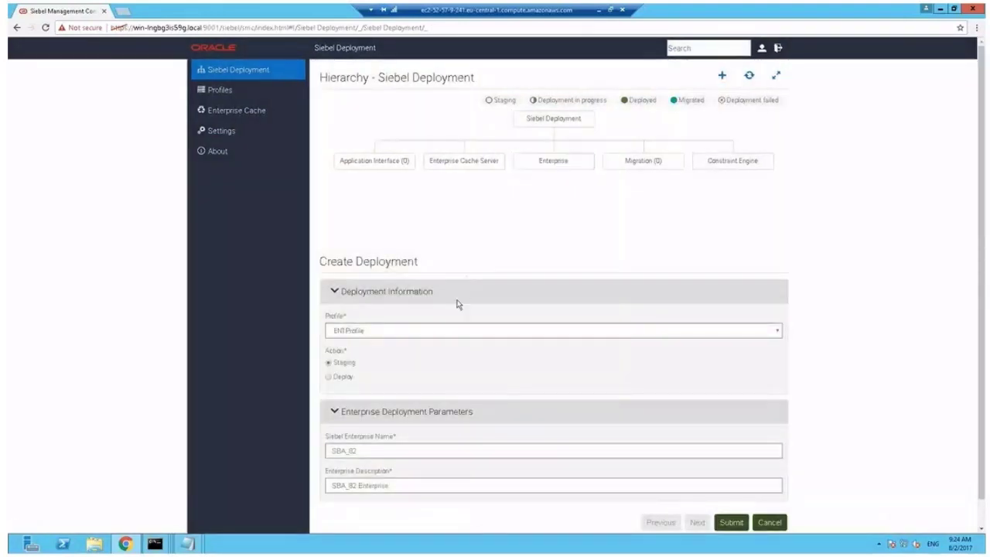
{"action": "left_click", "coordinate": [441, 331]}
{"action": "left_click", "coordinate": [441, 333]}
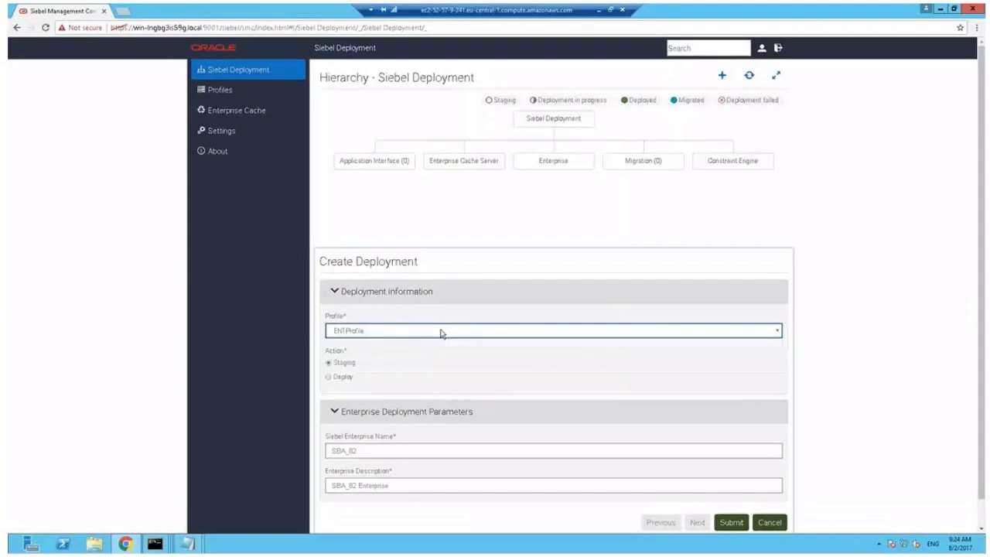
{"action": "left_click", "coordinate": [328, 378]}
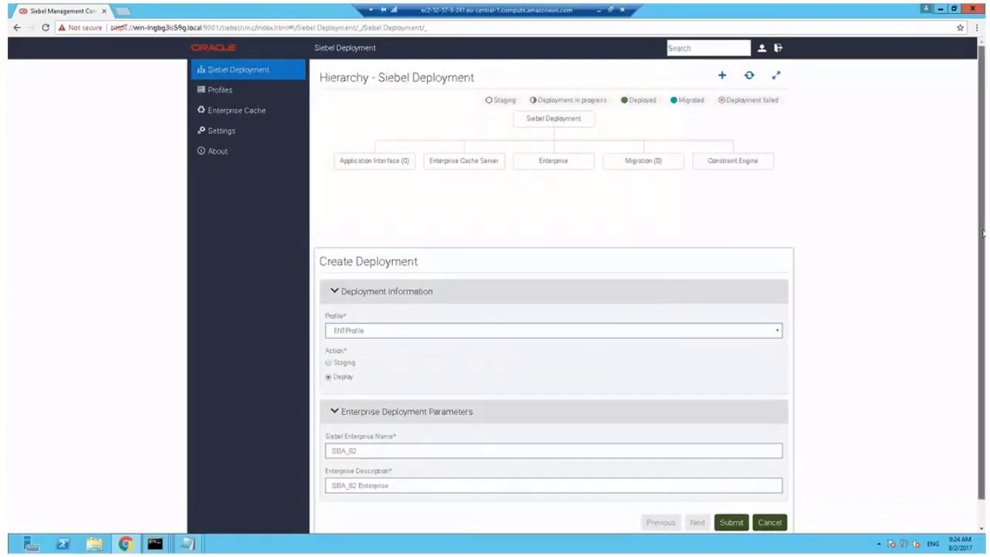
Name the enterprise Siebel, describe it as 'Siebel 17 Enterprise', and submit
{"action": "scroll", "coordinate": [984, 234], "scroll_direction": "down", "scroll_amount": 1}
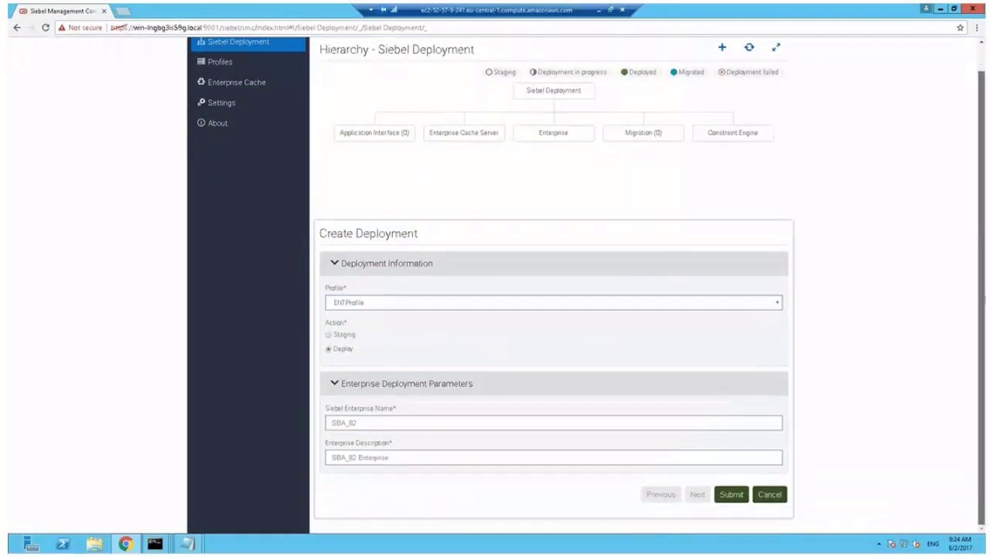
{"action": "left_click", "coordinate": [362, 421]}
{"action": "key", "text": "ctrl+a"}
{"action": "type", "text": "S"}
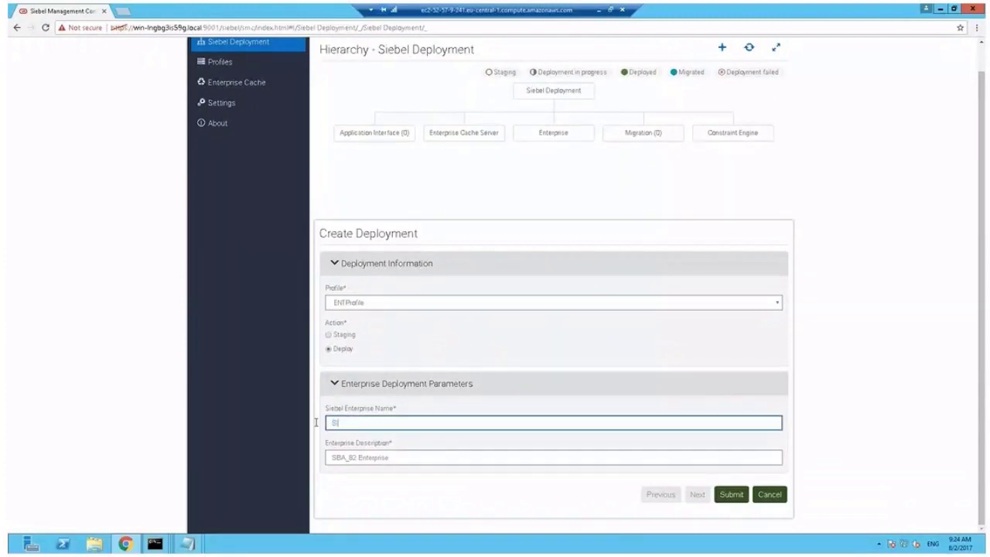
{"action": "type", "text": "iebel"}
{"action": "left_click_drag", "start_coordinate": [399, 456], "coordinate": [304, 456]}
{"action": "type", "text": "Sie"}
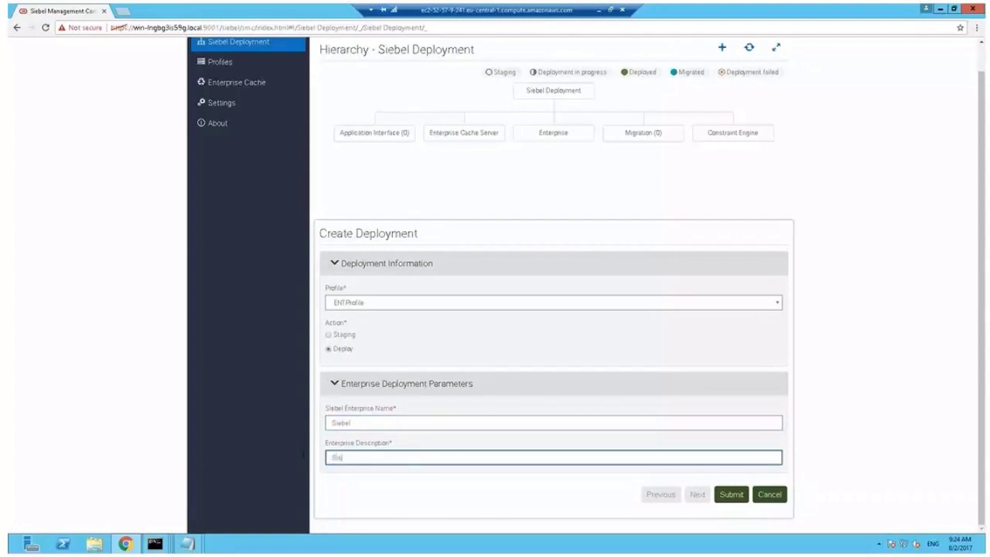
{"action": "type", "text": "bel 17 Enterprise"}
{"action": "left_click", "coordinate": [732, 497]}
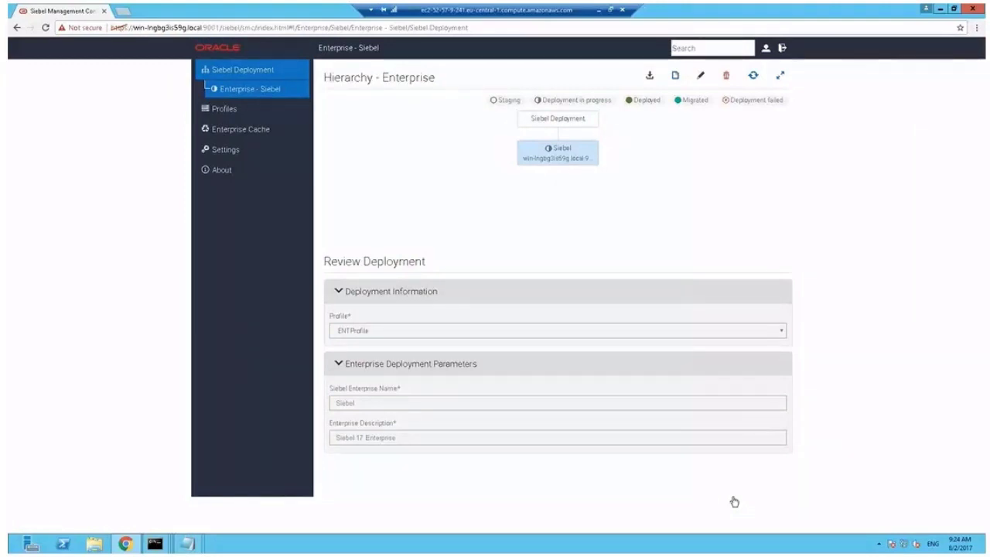
Refresh the deployment hierarchy until the Siebel enterprise node shows Deployed
{"action": "left_click", "coordinate": [754, 77]}
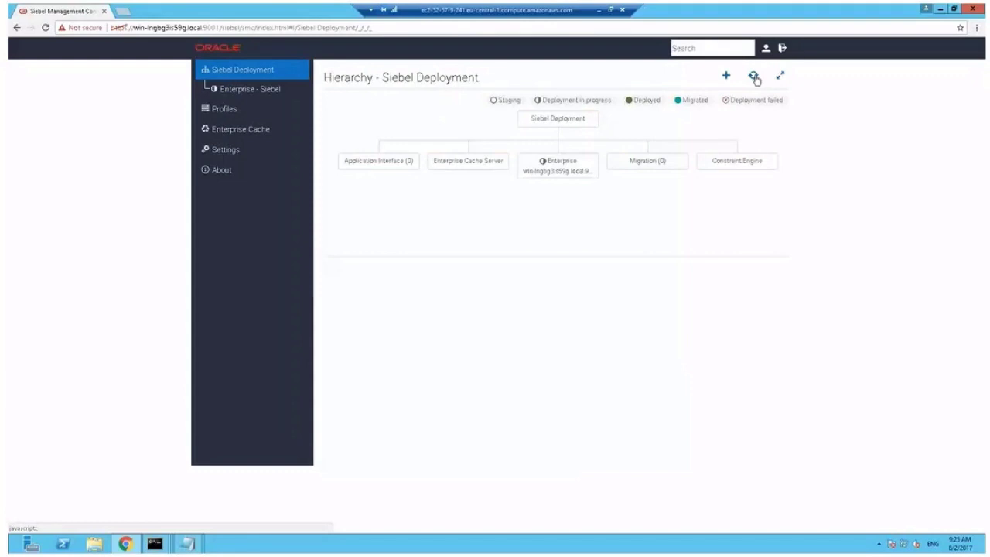
{"action": "left_click", "coordinate": [754, 77]}
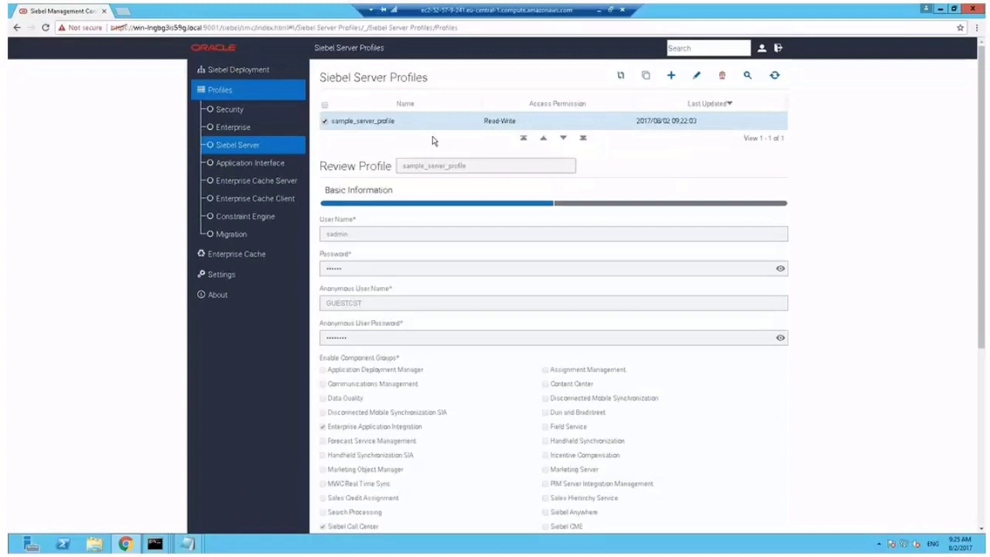
Clone sample_server_profile and rename the clone demo_server_profile
{"action": "left_click", "coordinate": [646, 76]}
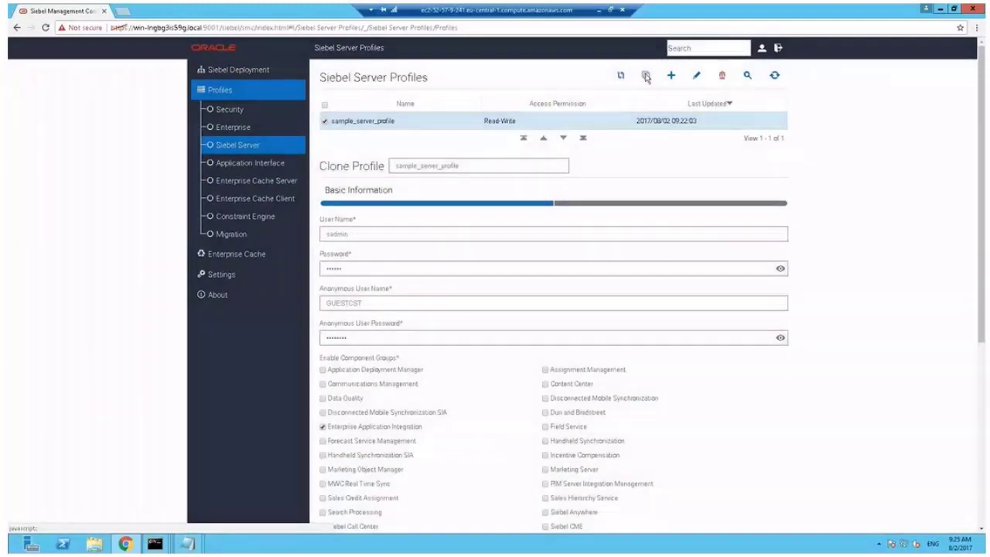
{"action": "left_click", "coordinate": [472, 165]}
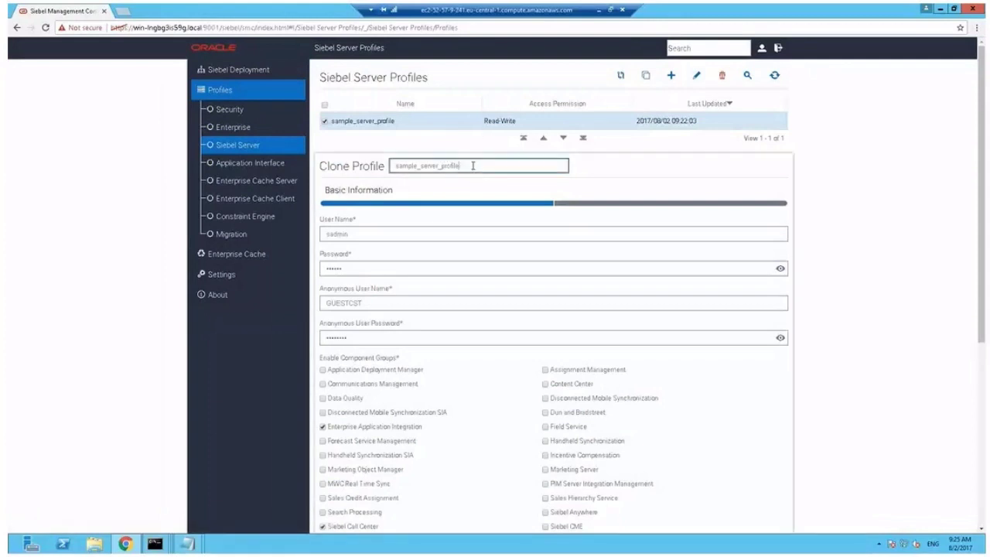
{"action": "double_click", "coordinate": [472, 165]}
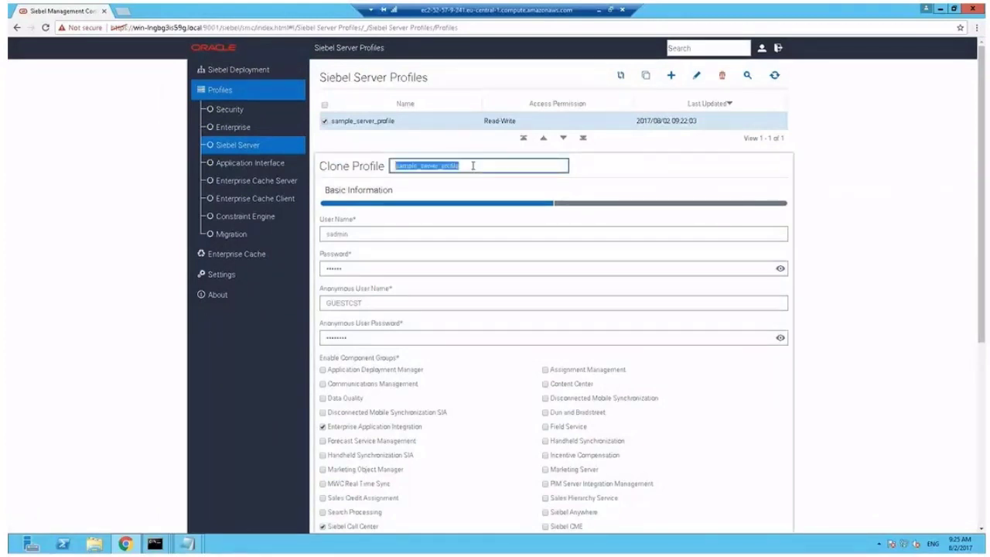
{"action": "type", "text": "demo"}
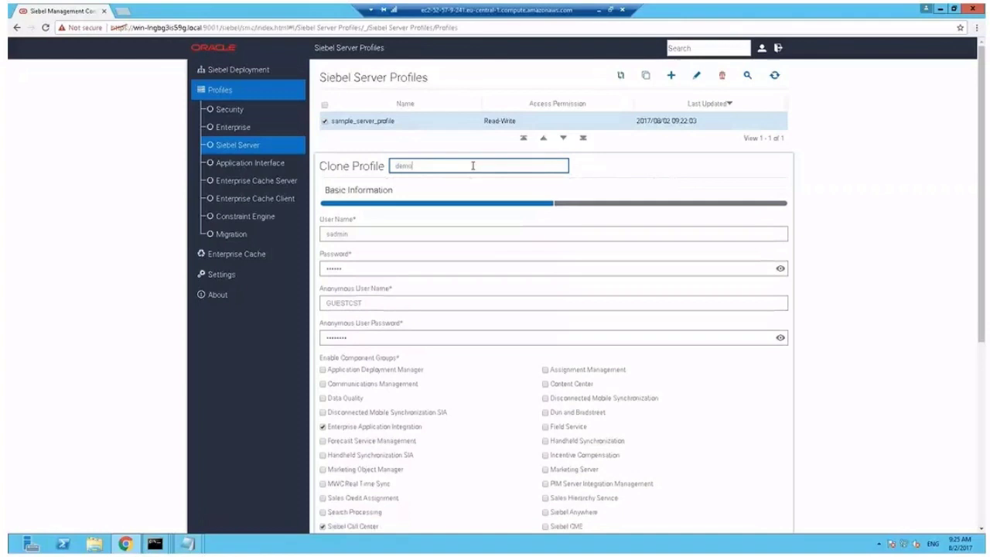
{"action": "type", "text": "_server_profile"}
Enter user name SADMIN, its password, and the anonymous user password
{"action": "left_click", "coordinate": [375, 234]}
{"action": "key", "text": "ctrl+a"}
{"action": "type", "text": "SADMIN"}
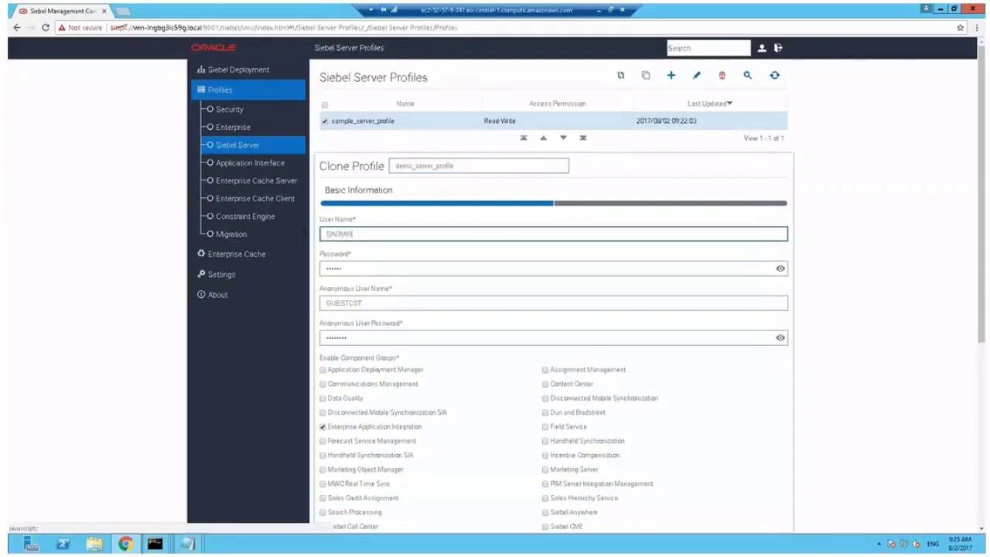
{"action": "key", "text": "Tab"}
{"action": "type", "text": "SADMIN"}
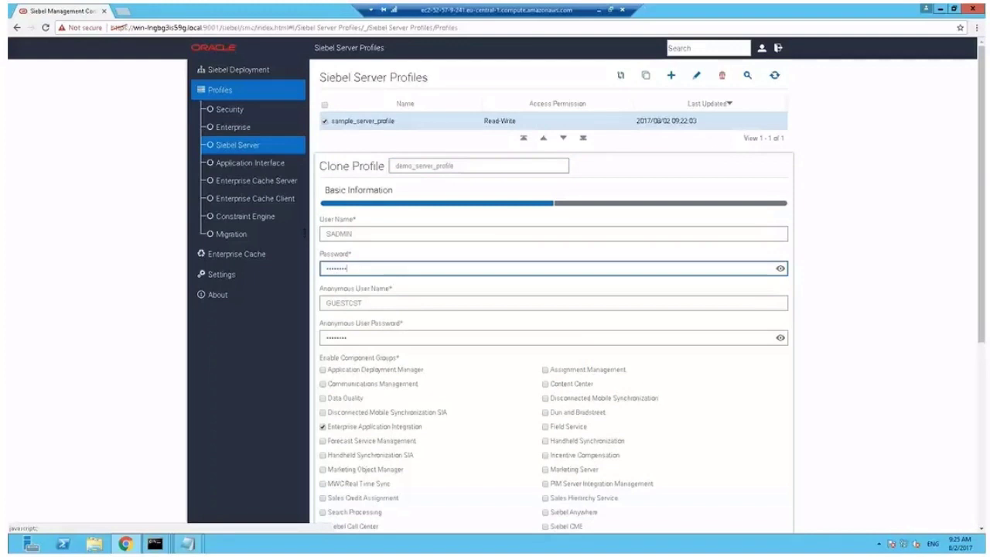
{"action": "key", "text": "Tab"}
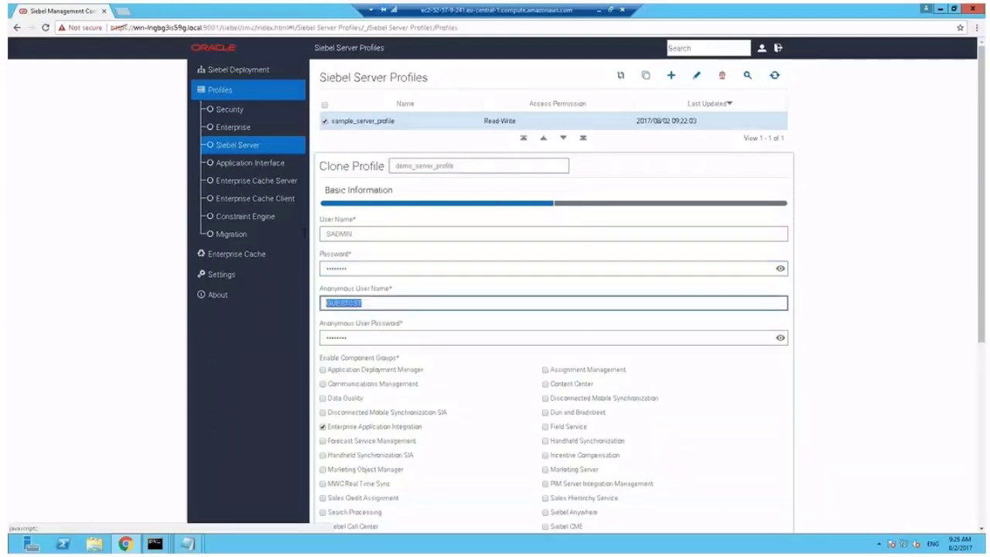
{"action": "key", "text": "Tab"}
{"action": "type", "text": "GUESTC"}
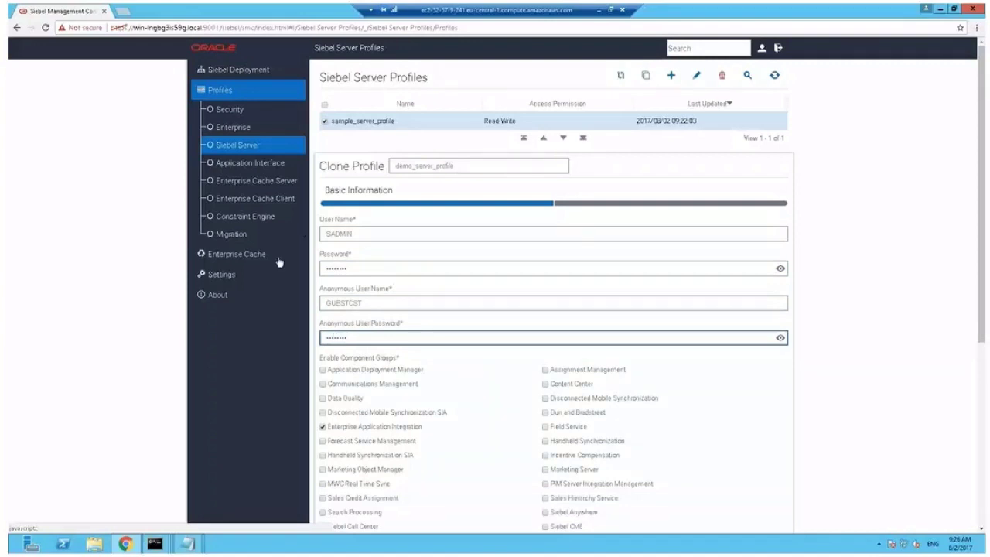
{"action": "left_click", "coordinate": [323, 426]}
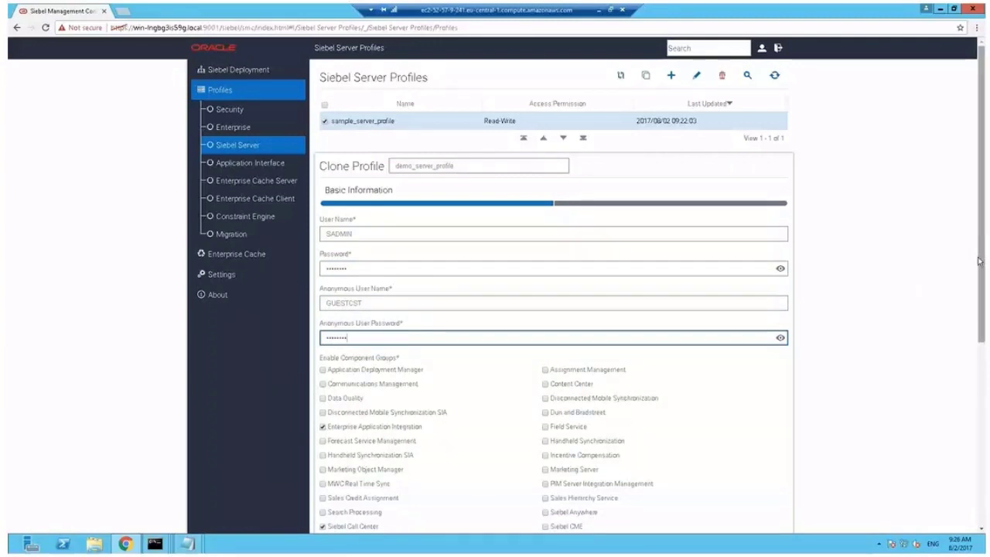
{"action": "scroll", "coordinate": [979, 263], "scroll_direction": "down", "scroll_amount": 3}
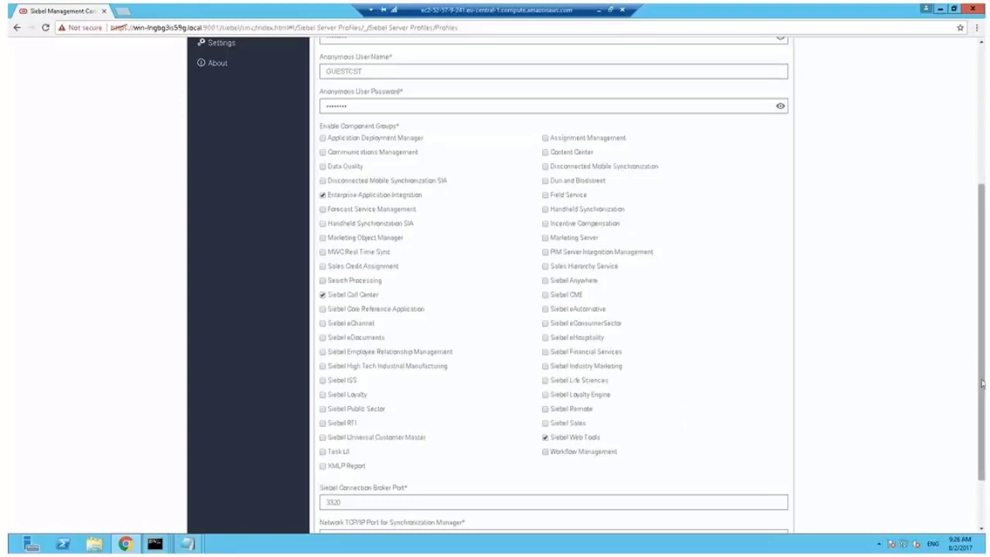
{"action": "scroll", "coordinate": [982, 383], "scroll_direction": "down", "scroll_amount": 1}
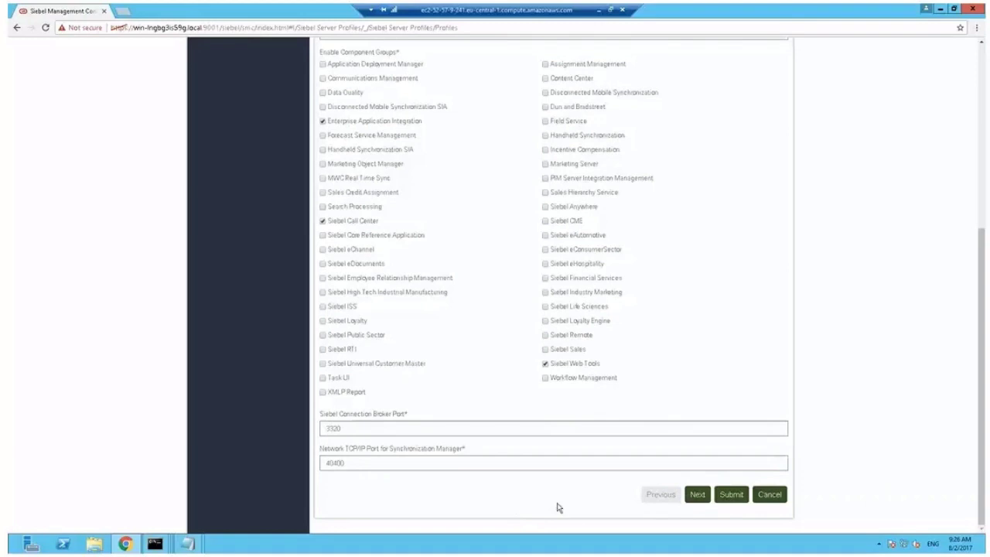
Review the Clustering and Other Information settings and submit demo_server_profile
{"action": "left_click", "coordinate": [698, 496]}
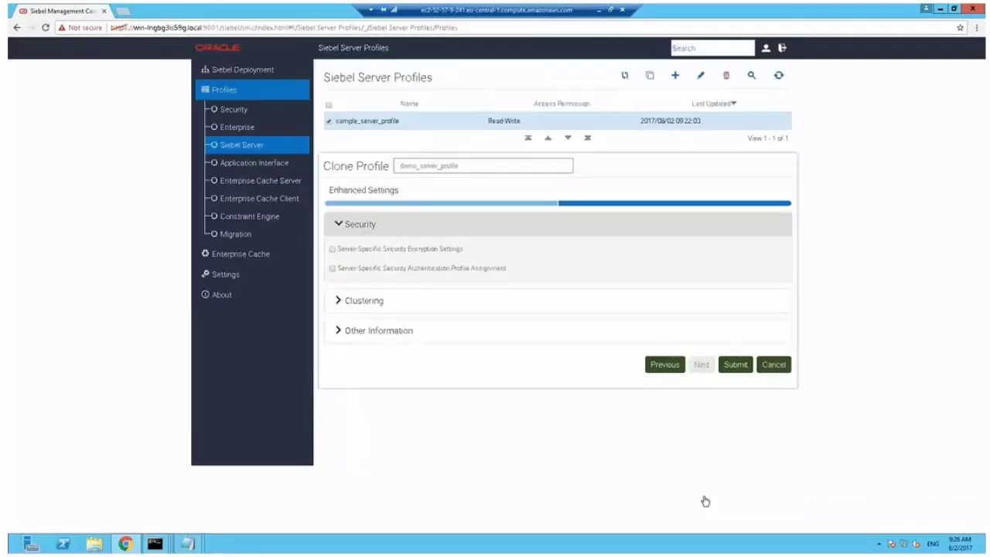
{"action": "left_click", "coordinate": [353, 307]}
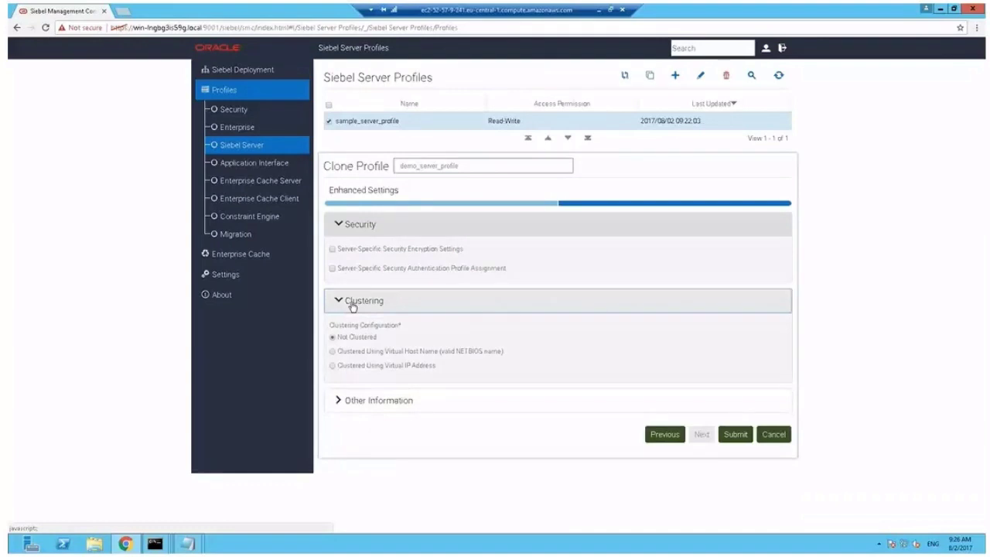
{"action": "left_click", "coordinate": [353, 307]}
{"action": "left_click", "coordinate": [378, 334]}
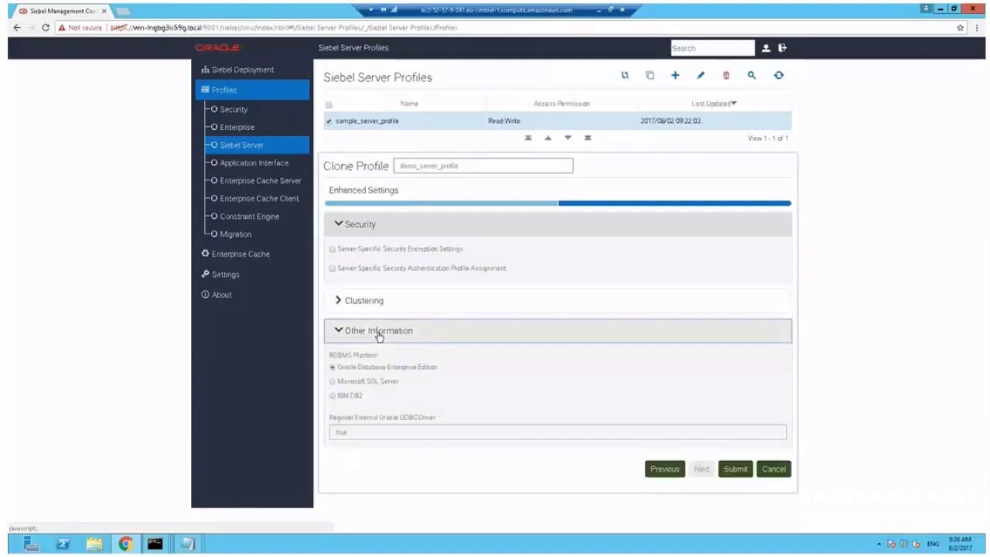
{"action": "left_click", "coordinate": [379, 333]}
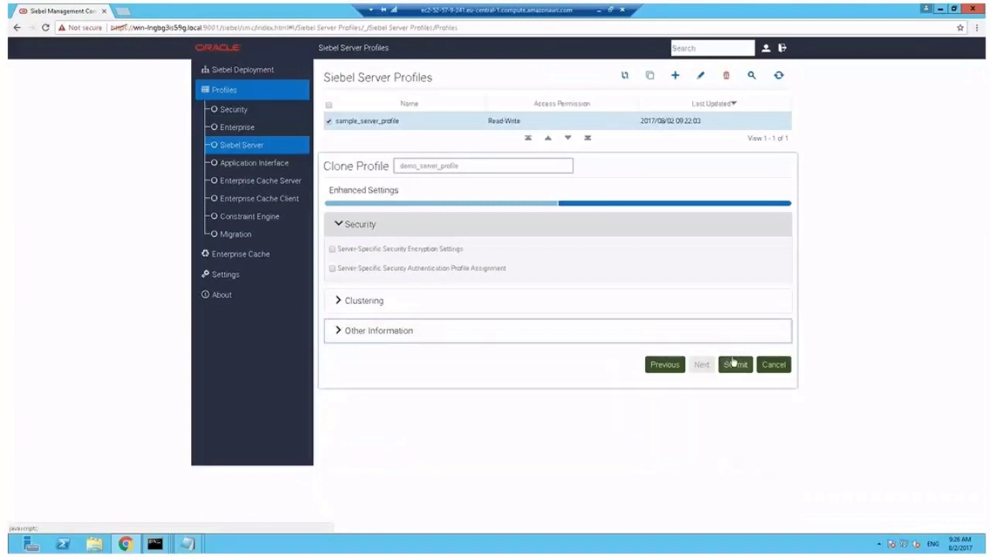
{"action": "left_click", "coordinate": [736, 365]}
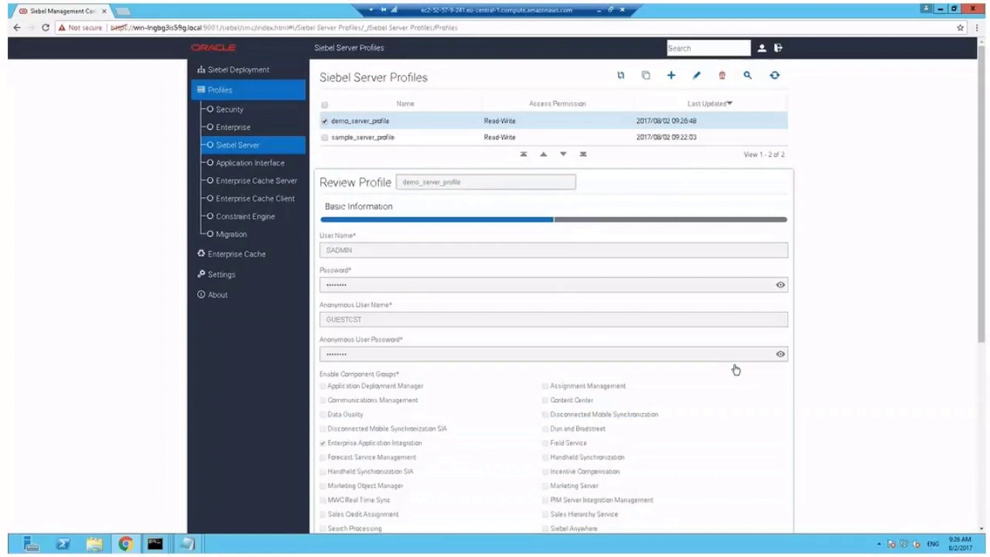
Start a new Siebel Server deployment from the Siebel Deployment hierarchy
{"action": "left_click", "coordinate": [248, 71]}
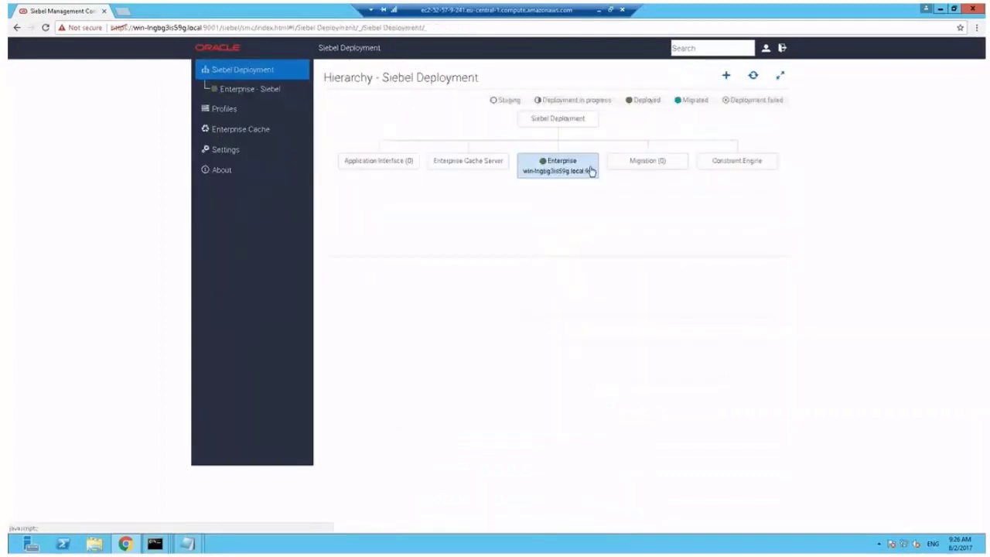
{"action": "left_click", "coordinate": [728, 77]}
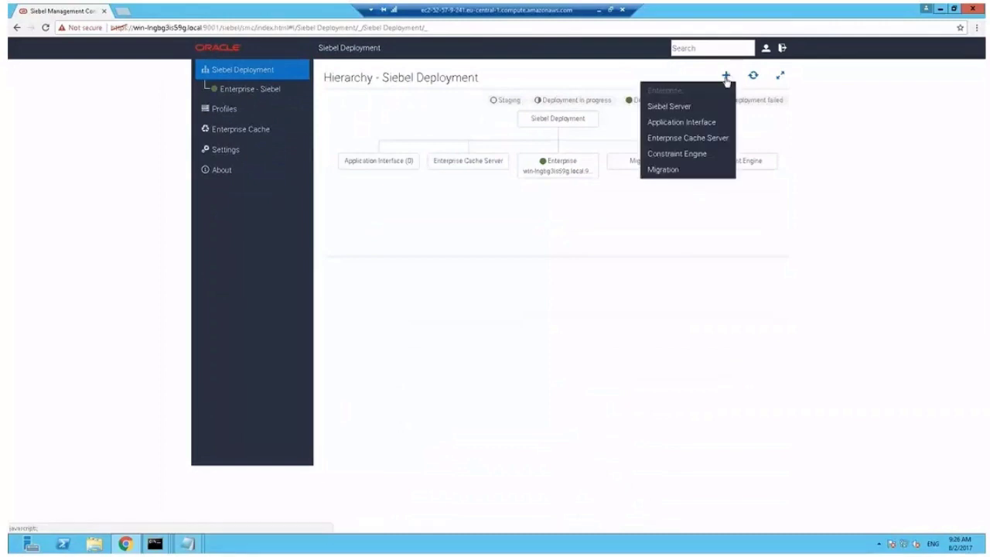
{"action": "left_click", "coordinate": [680, 109]}
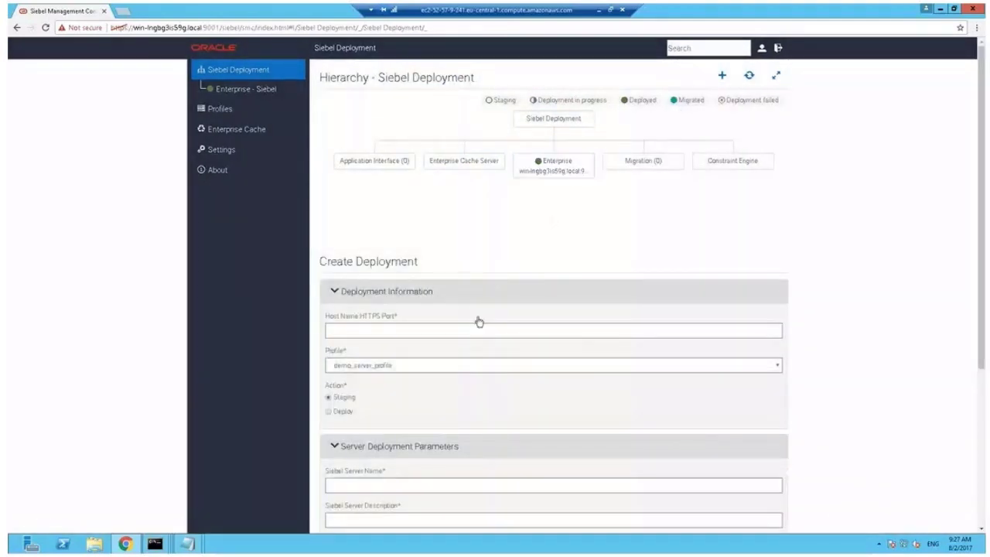
Set Host Name HTTPS Port to win-lngbg3is59g.local:9011 and choose the Deploy action
{"action": "left_click", "coordinate": [481, 330]}
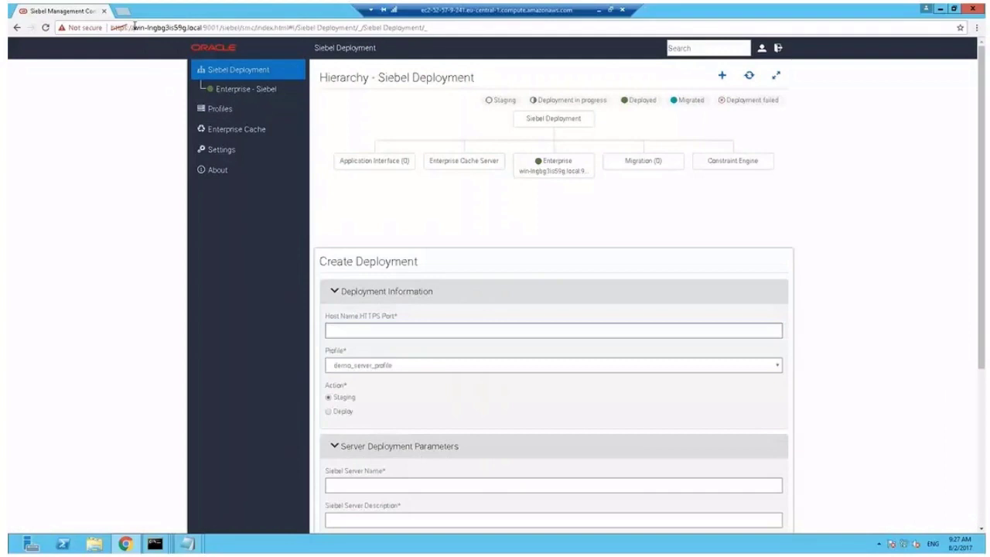
{"action": "left_click_drag", "start_coordinate": [134, 27], "coordinate": [222, 29]}
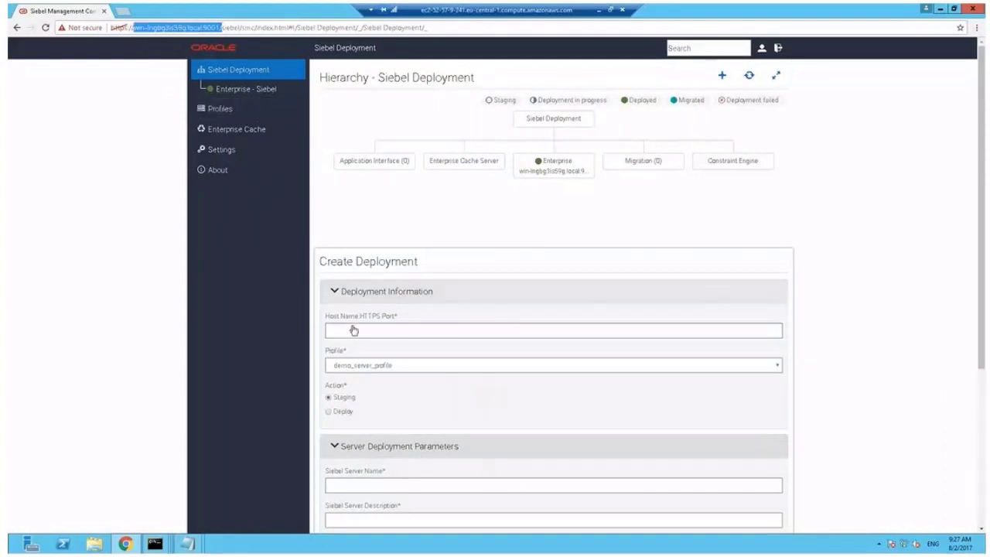
{"action": "left_click", "coordinate": [359, 330]}
{"action": "type", "text": "win-lngbg3is59g.local:9001/"}
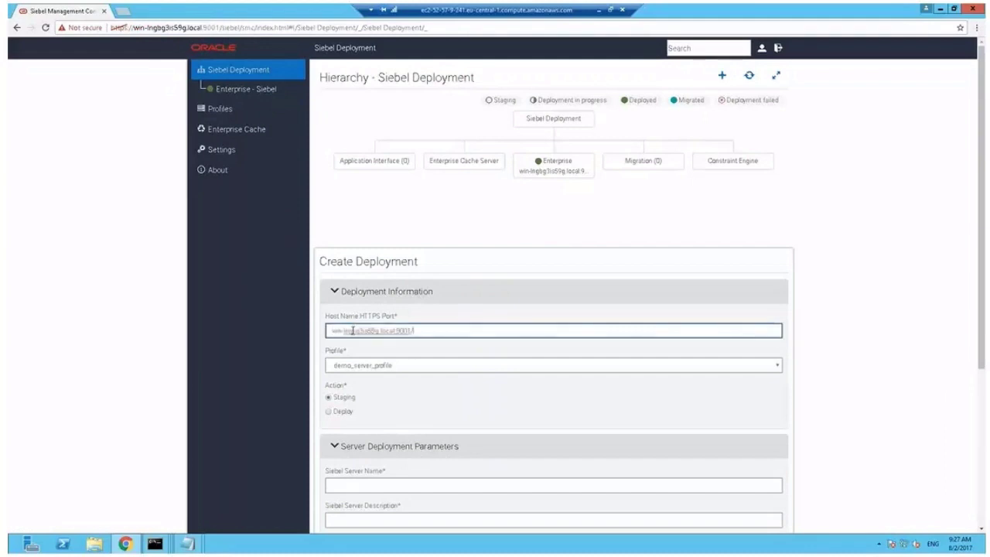
{"action": "key", "text": "BackSpace"}
{"action": "type", "text": "11"}
{"action": "left_click", "coordinate": [330, 414]}
{"action": "left_click", "coordinate": [331, 414]}
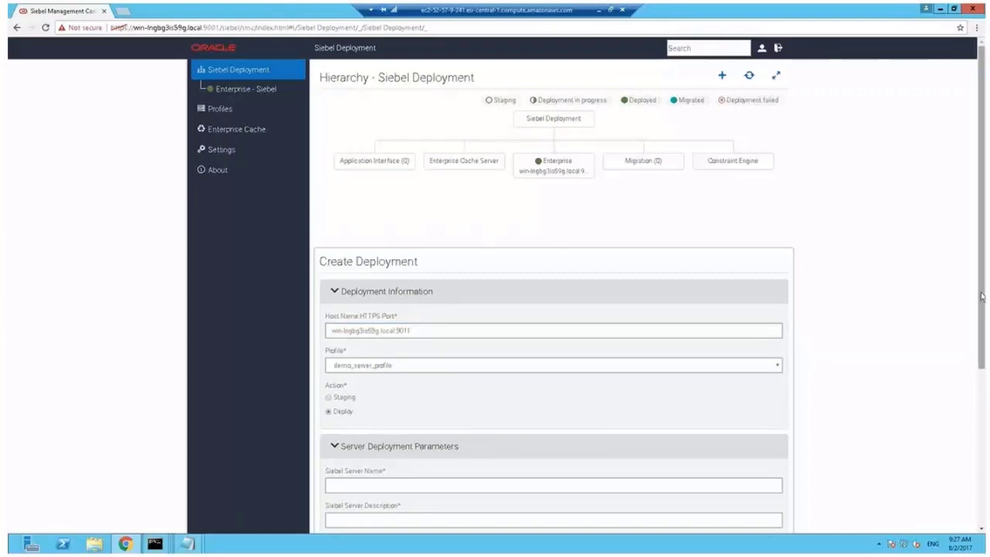
Name the server server01, describe it 'Demo Server 01', include English (ENU), and submit
{"action": "scroll", "coordinate": [604, 323], "scroll_direction": "down", "scroll_amount": 3}
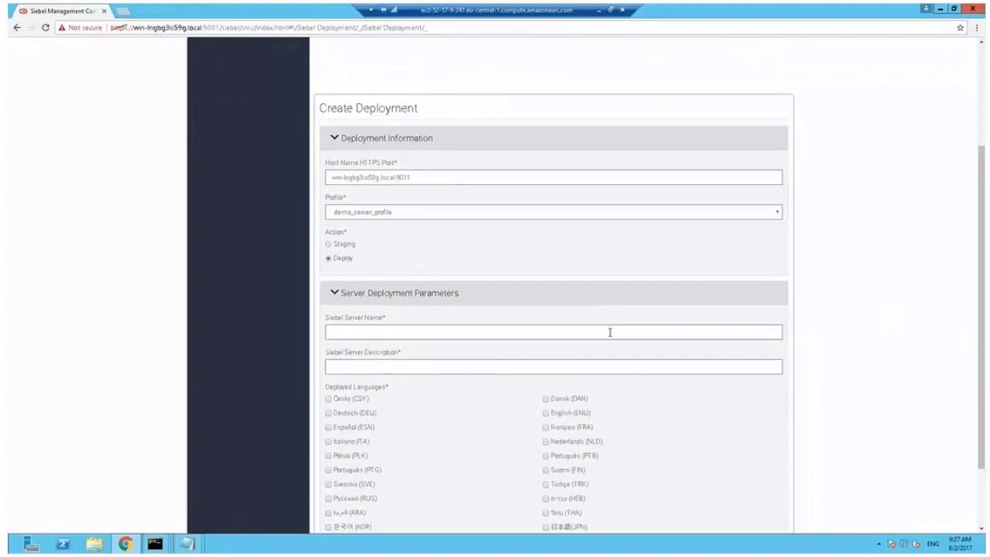
{"action": "left_click", "coordinate": [610, 331]}
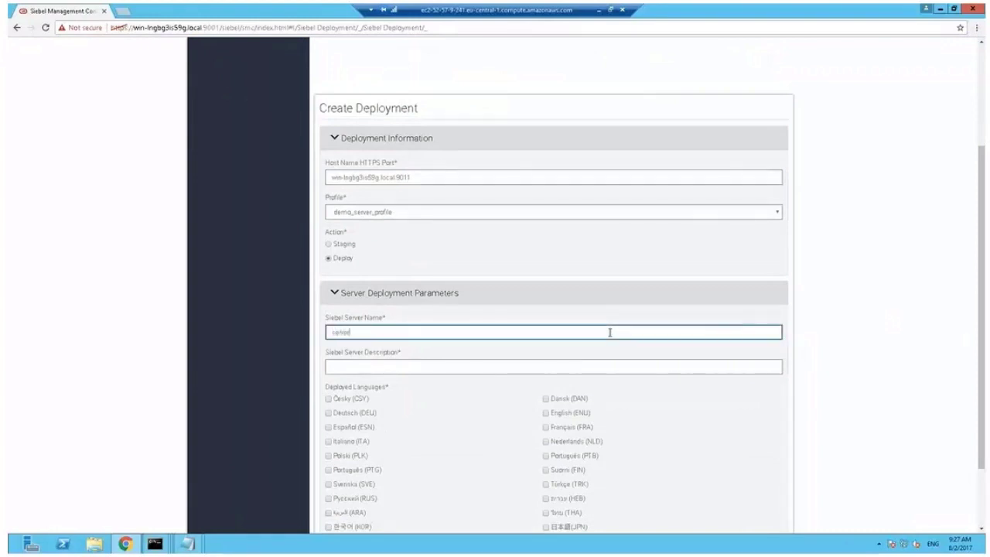
{"action": "left_click", "coordinate": [562, 367]}
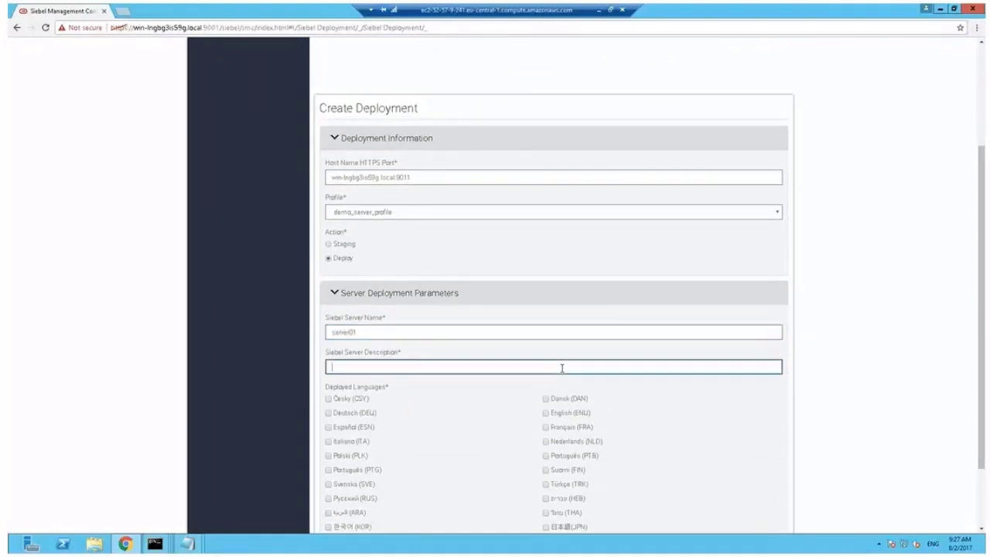
{"action": "type", "text": "Demo Server 01"}
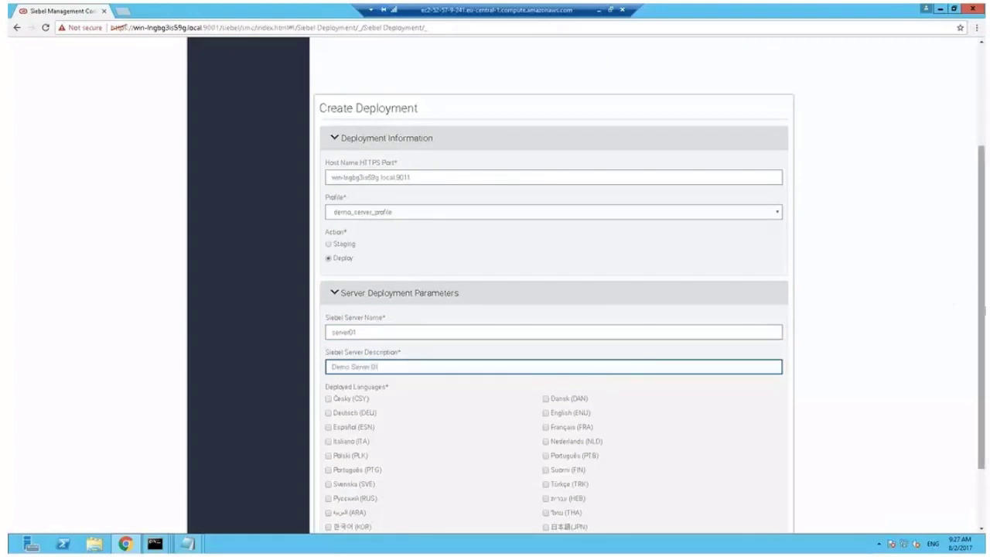
{"action": "left_click_drag", "start_coordinate": [984, 316], "coordinate": [984, 368]}
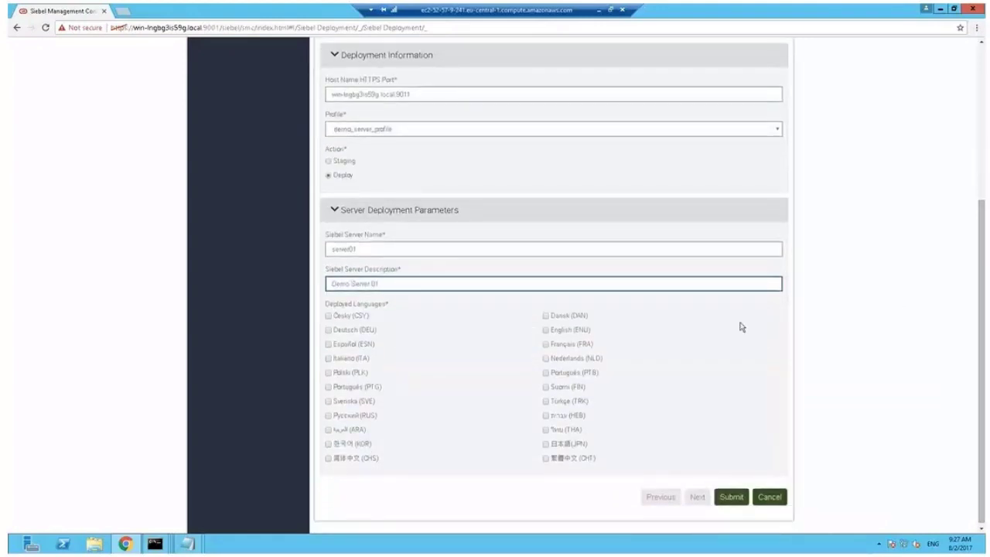
{"action": "left_click", "coordinate": [546, 330]}
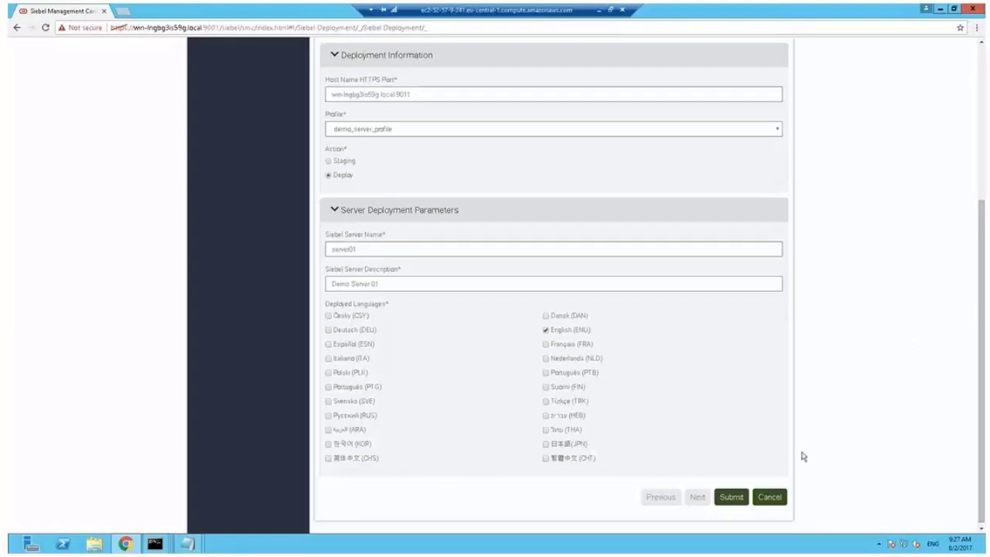
{"action": "left_click", "coordinate": [733, 499]}
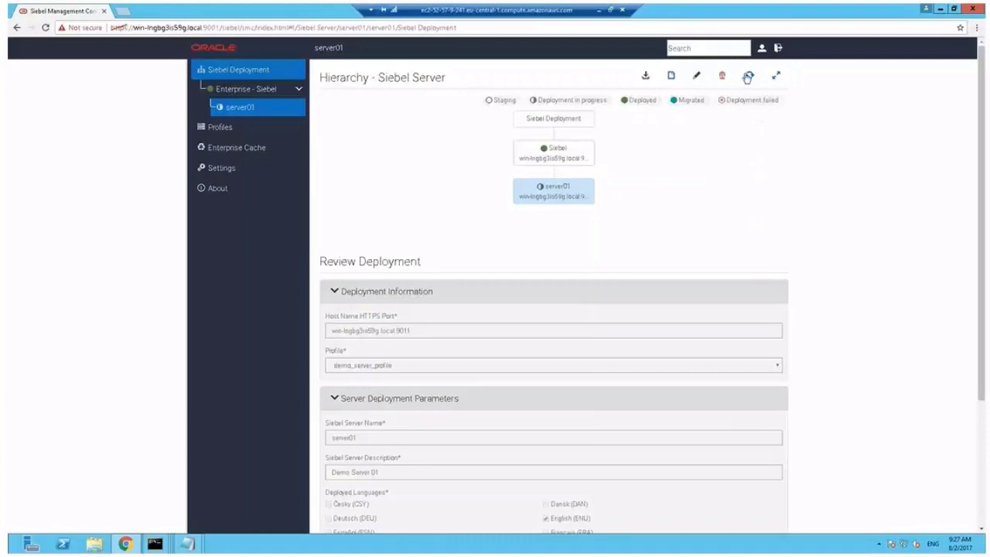
{"action": "left_click", "coordinate": [749, 77]}
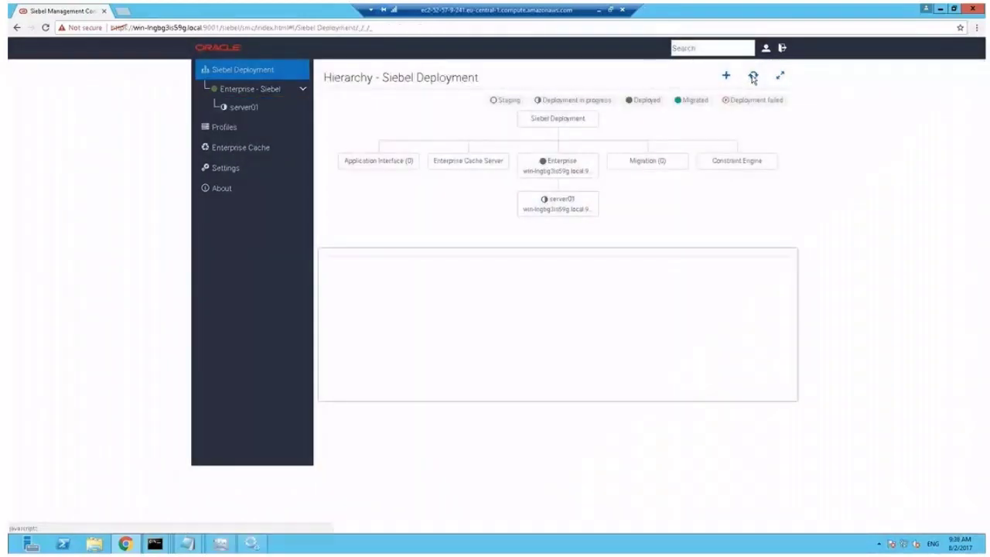
{"action": "left_click", "coordinate": [753, 77]}
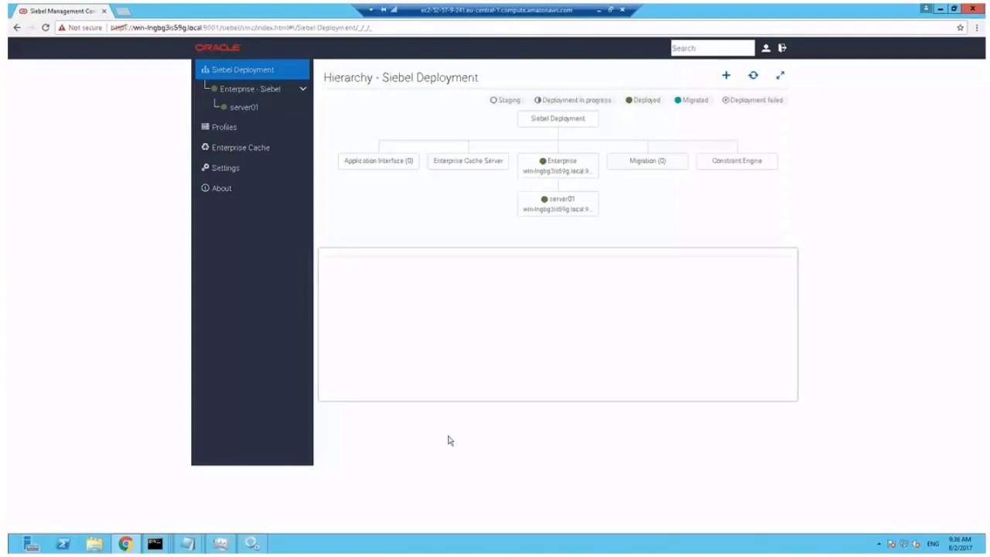
Clone sample_basic_appinterface_profile from Application Interface profiles and rename it demo_ai_profile
{"action": "left_click", "coordinate": [234, 127]}
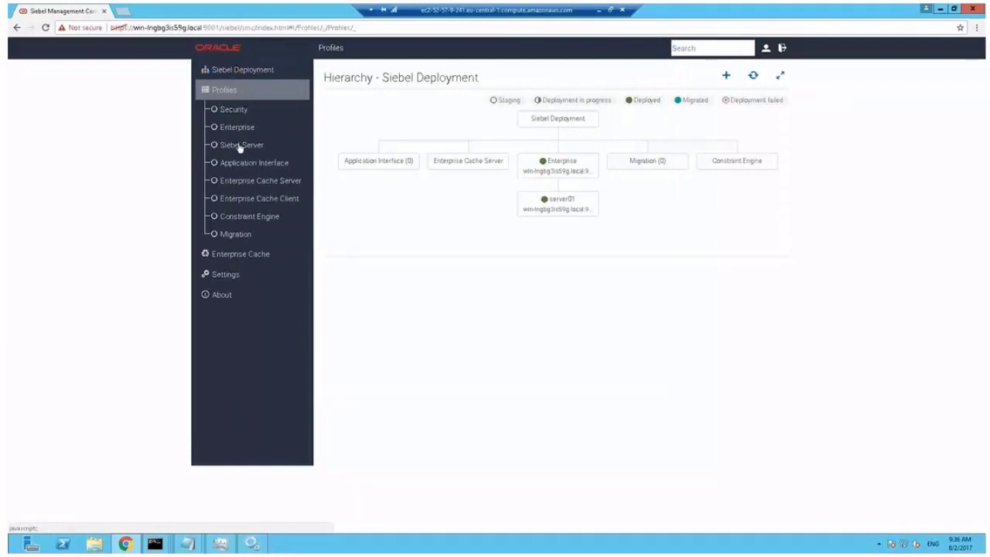
{"action": "left_click", "coordinate": [276, 164]}
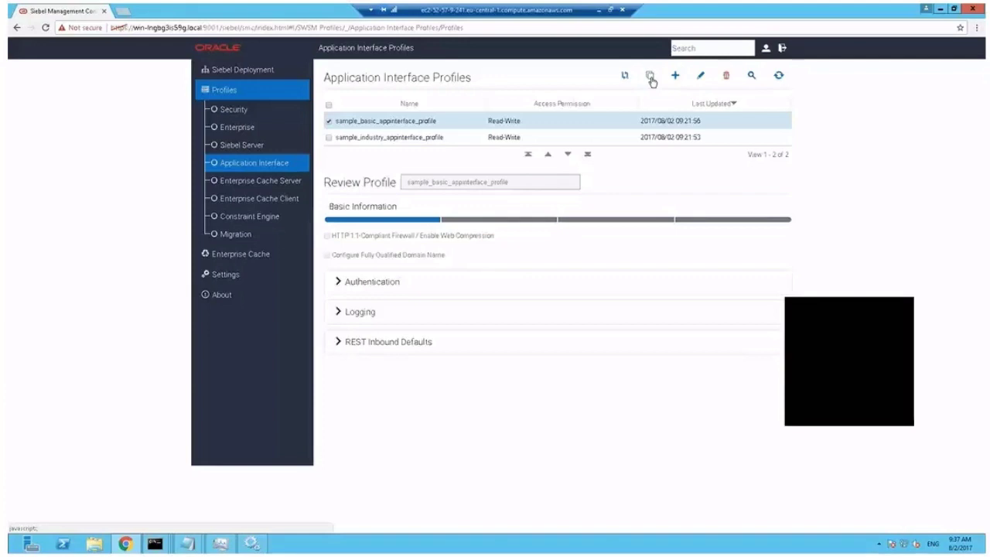
{"action": "left_click", "coordinate": [650, 77]}
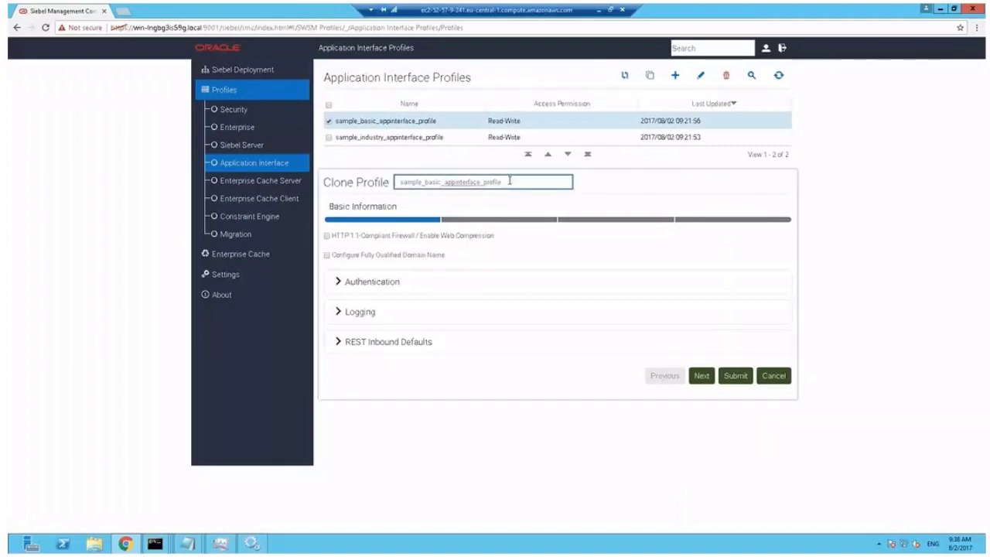
{"action": "left_click_drag", "start_coordinate": [509, 180], "coordinate": [385, 174]}
{"action": "type", "text": "de"}
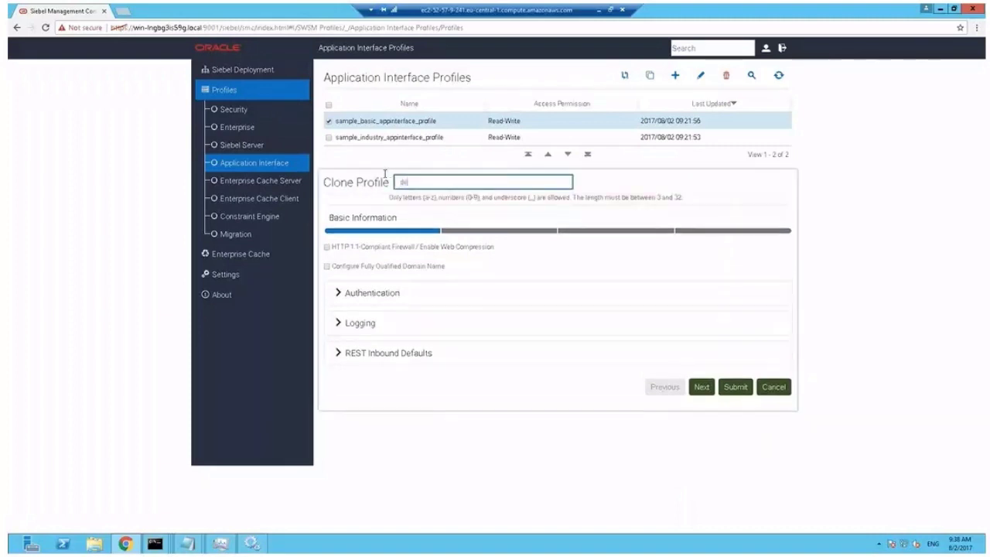
{"action": "type", "text": "mo_ai_profile"}
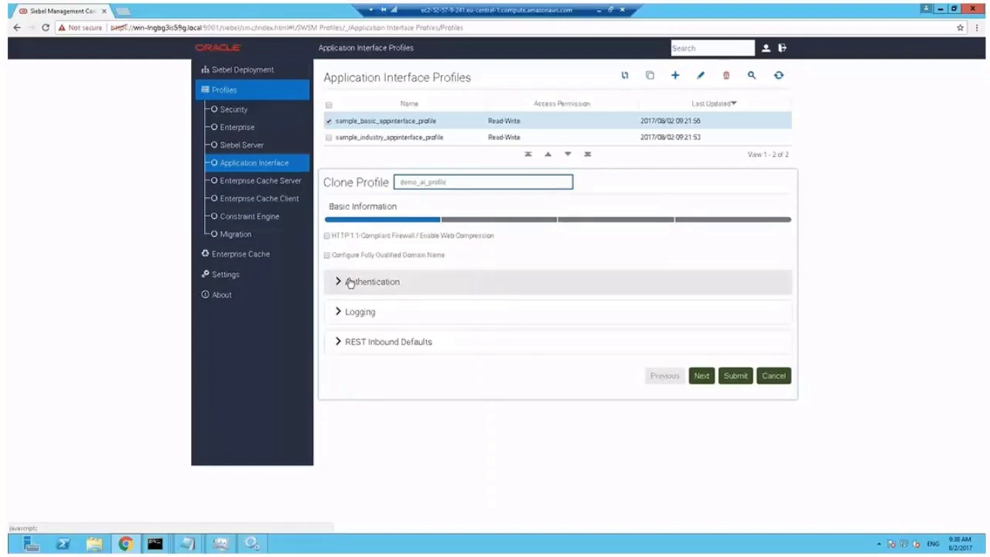
Raise the Authentication active and login session timeouts to 9000 and 3000 seconds
{"action": "left_click", "coordinate": [349, 283]}
{"action": "left_click", "coordinate": [371, 321]}
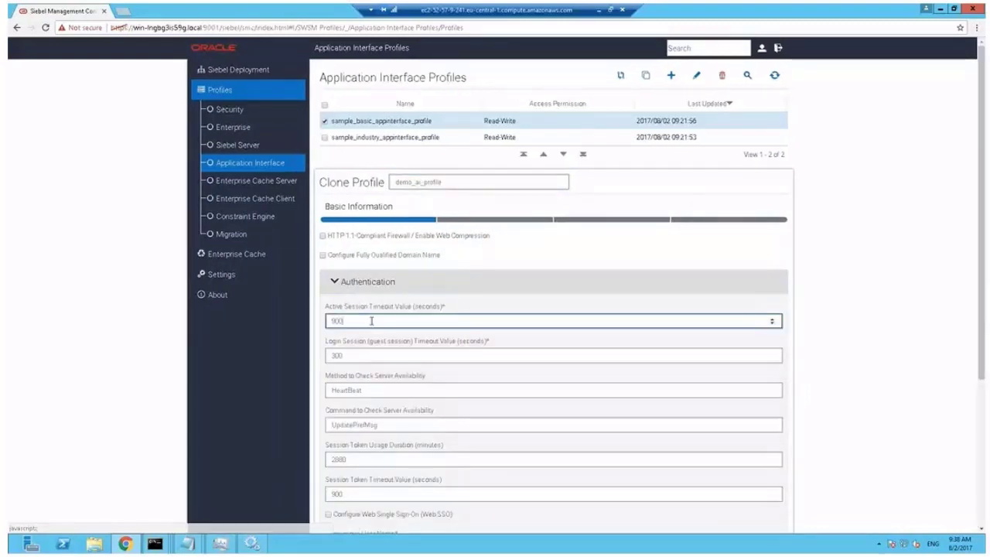
{"action": "type", "text": "0"}
{"action": "left_click", "coordinate": [373, 352]}
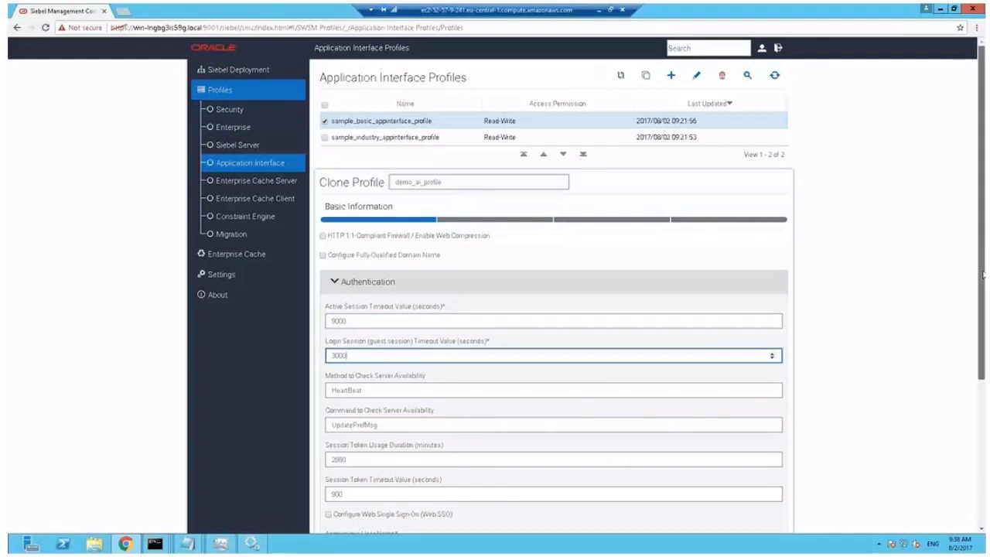
{"action": "scroll", "coordinate": [982, 274], "scroll_direction": "down", "scroll_amount": 3}
{"action": "scroll", "coordinate": [982, 310], "scroll_direction": "down", "scroll_amount": 1}
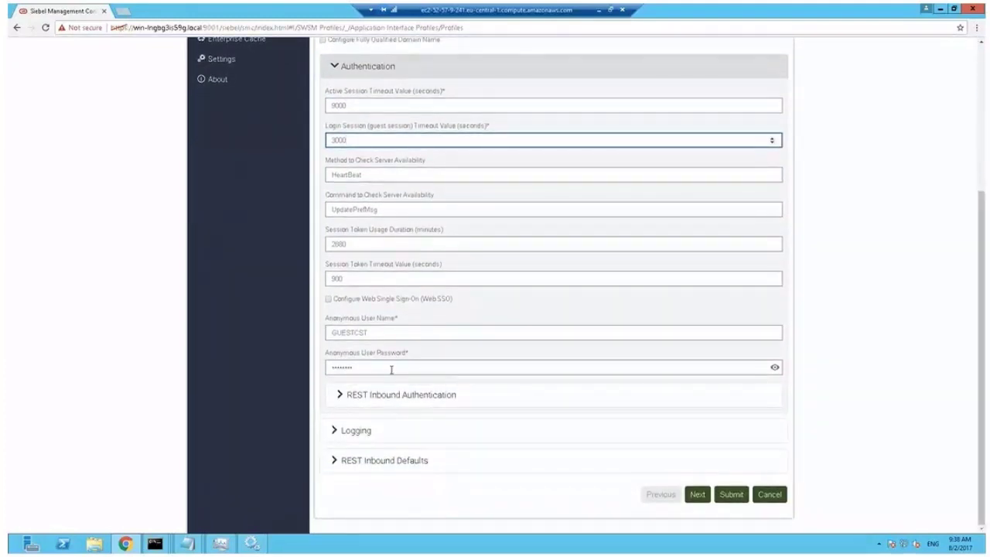
Retype the anonymous user password and the REST Inbound Authentication anonymous password
{"action": "left_click", "coordinate": [390, 368]}
{"action": "double_click", "coordinate": [321, 369]}
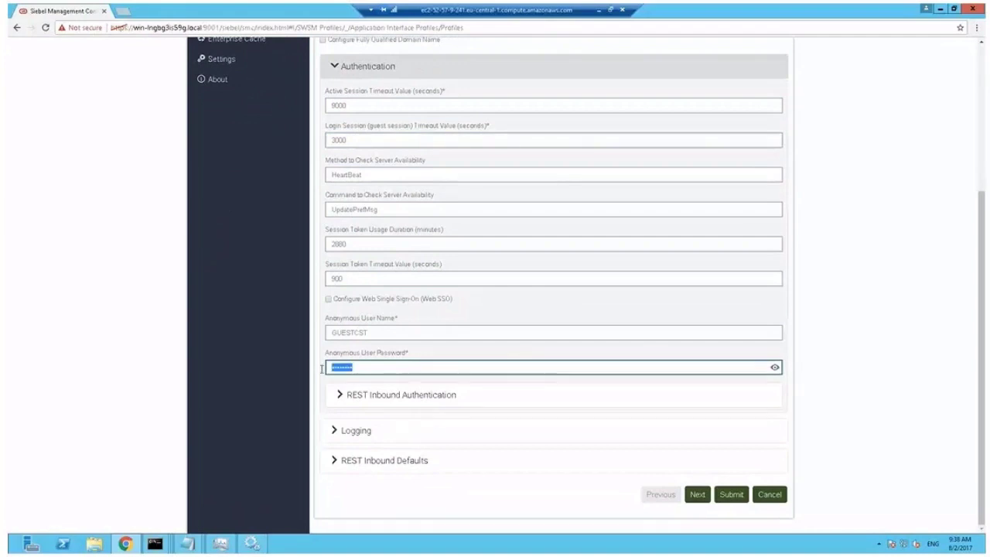
{"action": "type", "text": "G"}
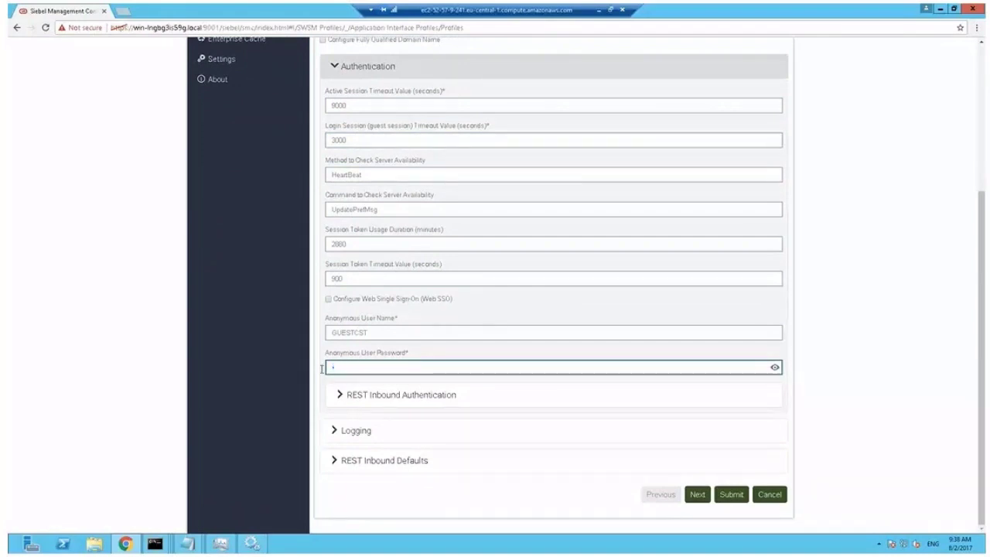
{"action": "type", "text": "UESTCST"}
{"action": "left_click", "coordinate": [338, 395]}
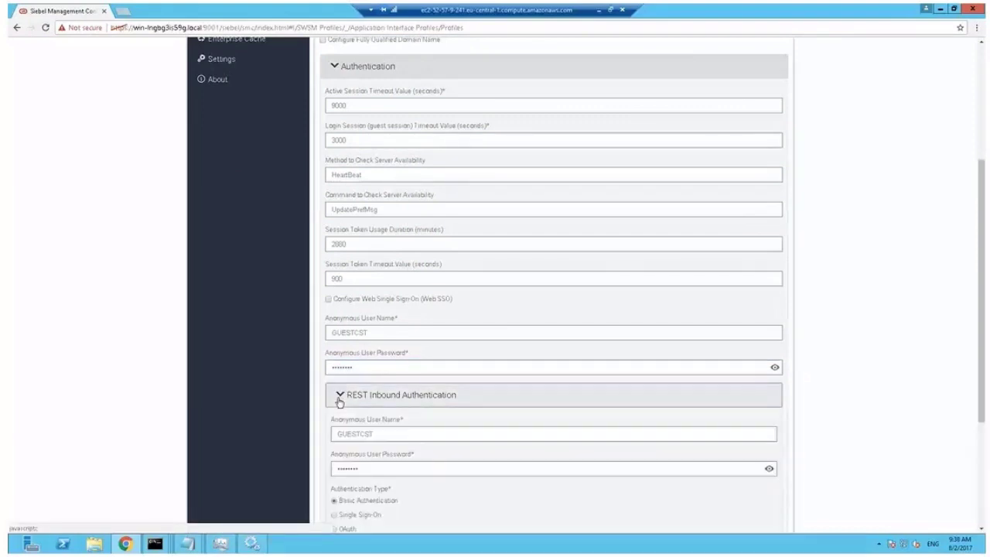
{"action": "left_click", "coordinate": [367, 467]}
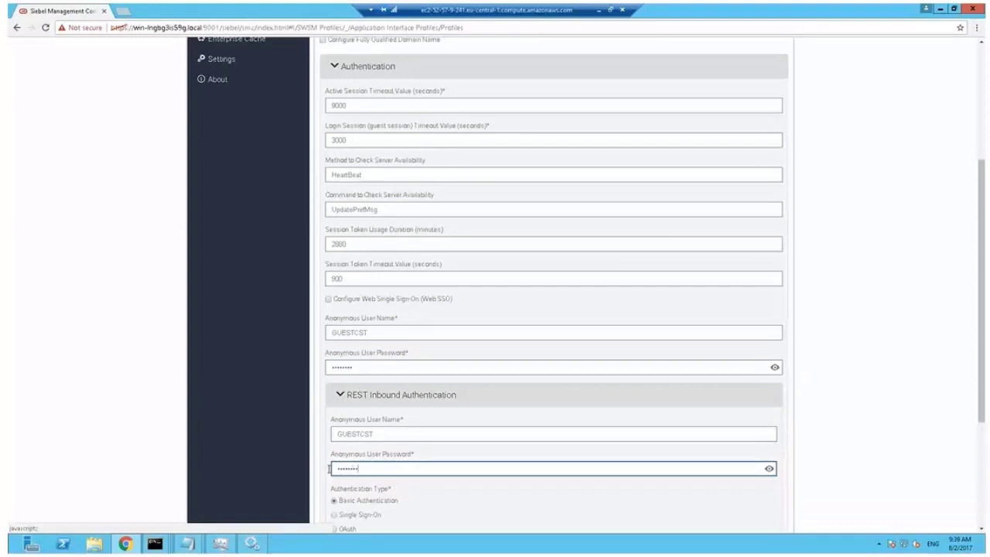
{"action": "key", "text": "ctrl+a"}
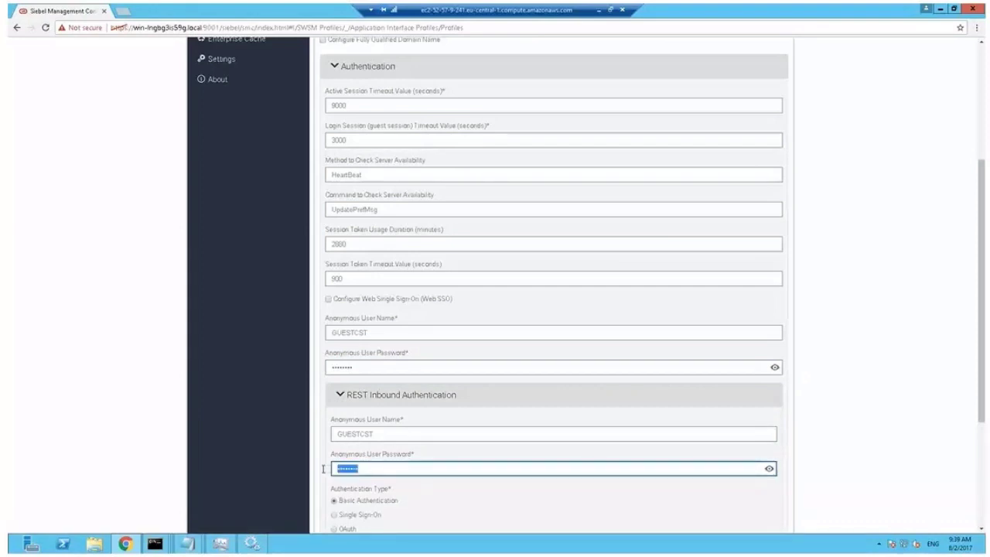
{"action": "type", "text": "GUESTCS"}
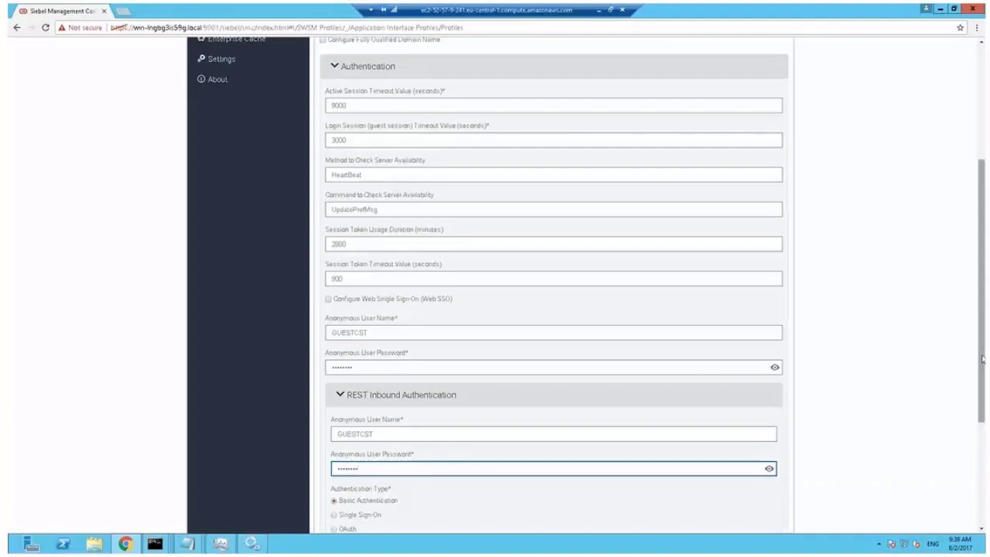
{"action": "left_click_drag", "start_coordinate": [983, 359], "coordinate": [984, 438]}
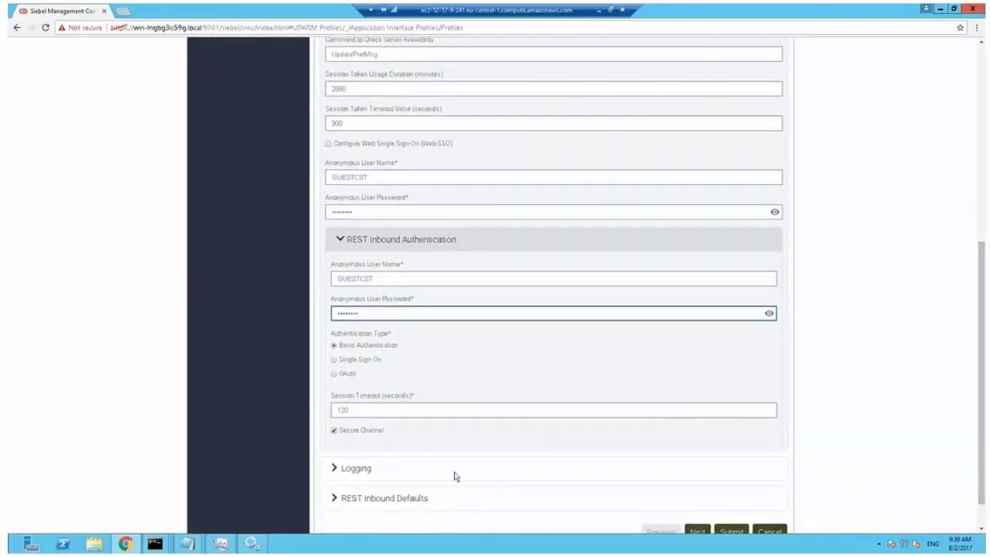
Set the REST Inbound Defaults Object Manager to Custom Application Object Manager (ENU)
{"action": "left_click", "coordinate": [369, 472]}
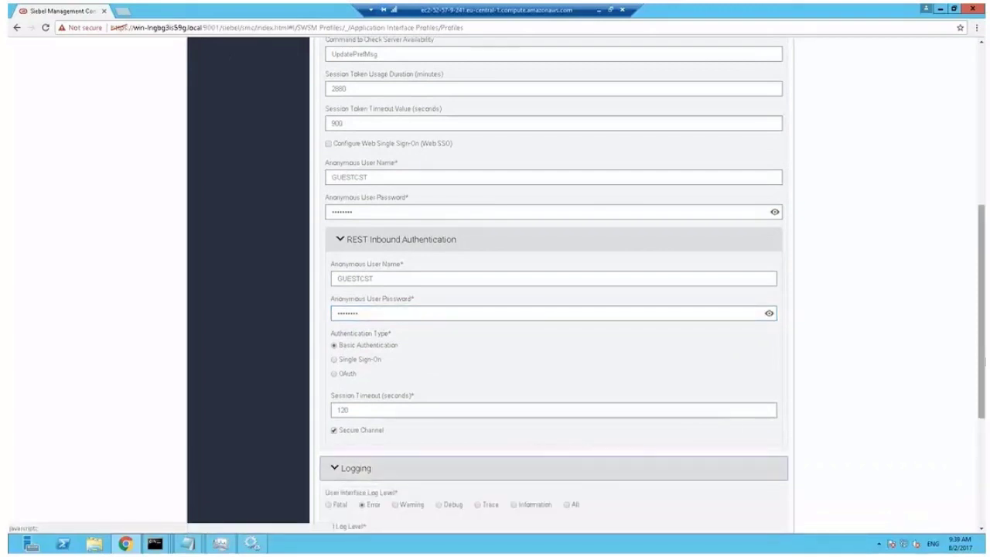
{"action": "left_click_drag", "start_coordinate": [984, 372], "coordinate": [983, 479]}
{"action": "left_click", "coordinate": [415, 461]}
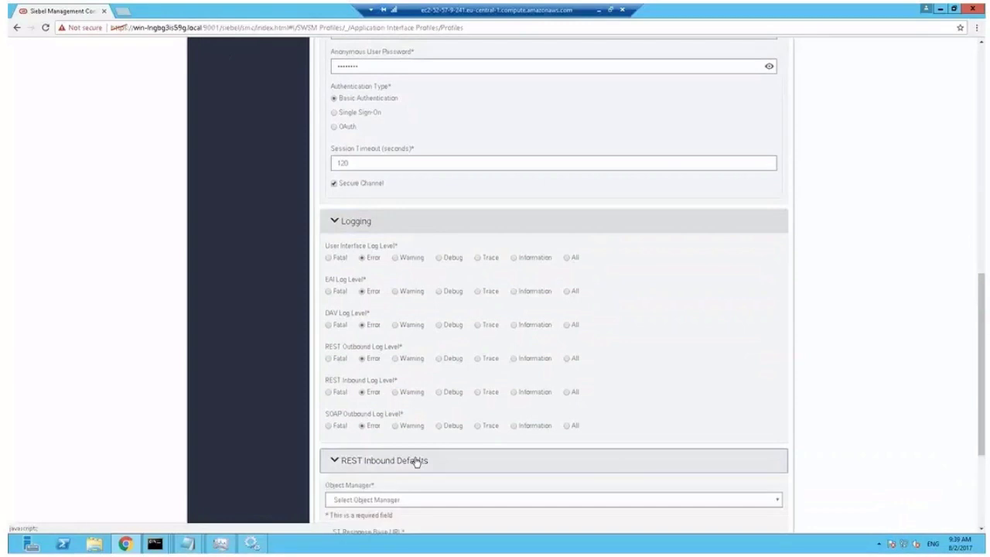
{"action": "left_click_drag", "start_coordinate": [983, 333], "coordinate": [983, 402]}
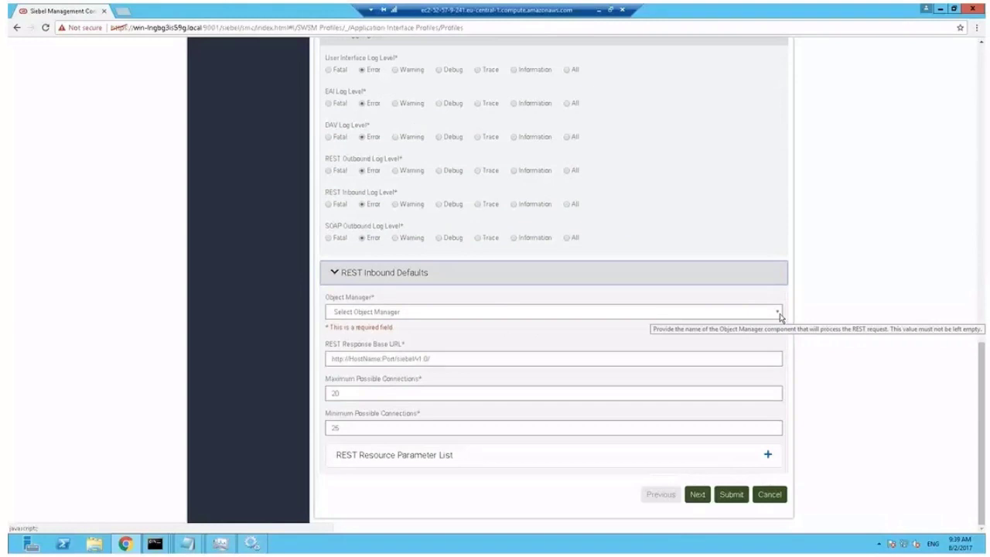
{"action": "left_click", "coordinate": [780, 316]}
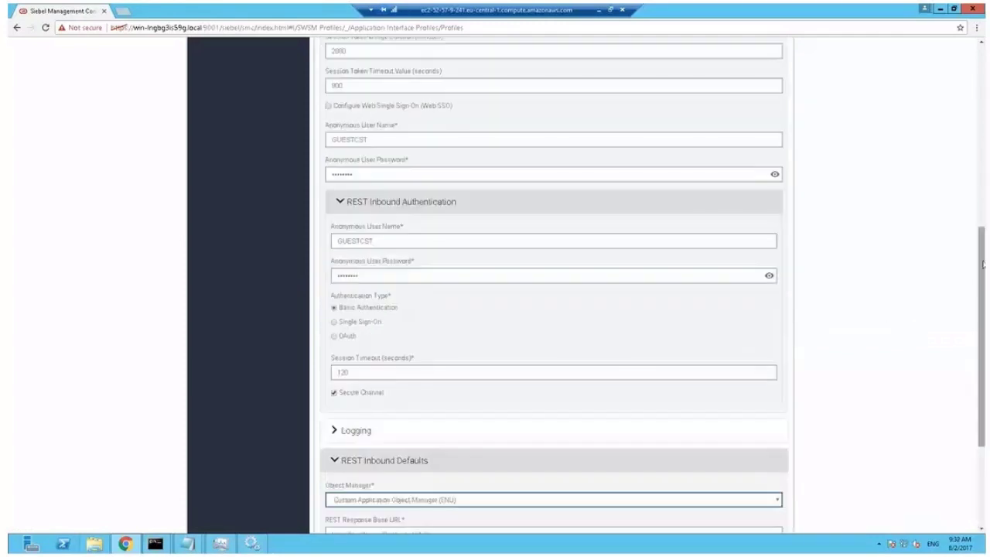
{"action": "scroll", "coordinate": [713, 348], "scroll_direction": "down", "scroll_amount": 3}
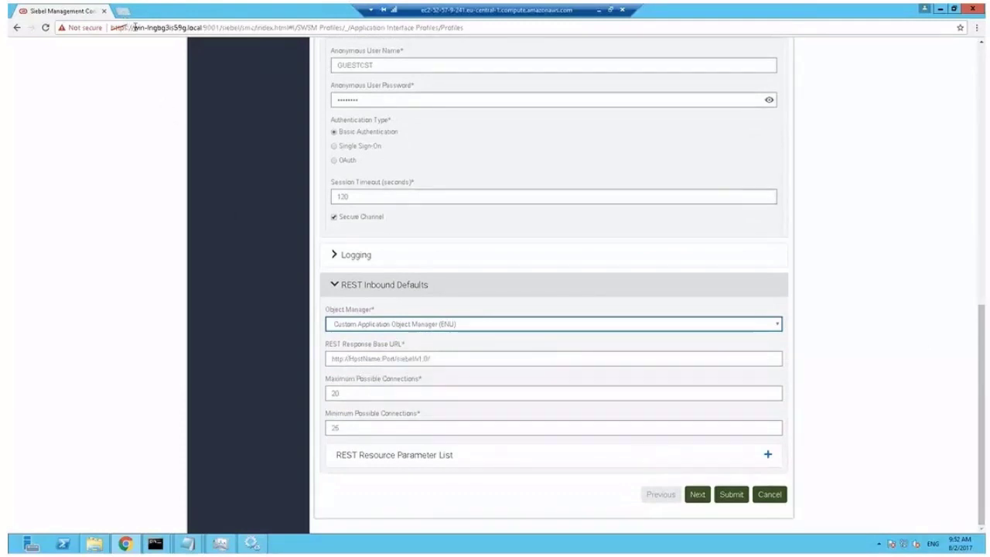
{"action": "left_click_drag", "start_coordinate": [133, 27], "coordinate": [222, 27]}
{"action": "key", "text": "ctrl+c"}
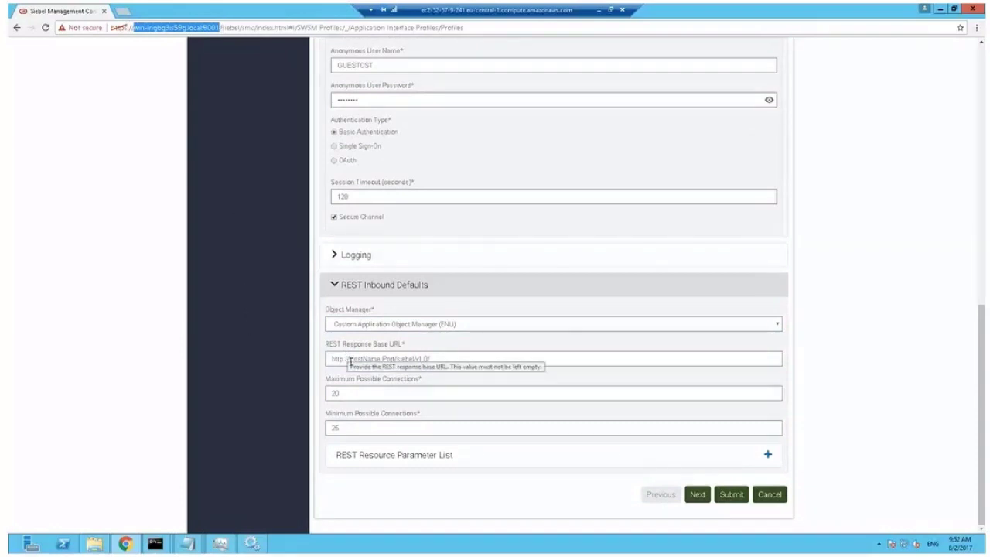
Replace HostName:Port in the REST Response Base URL with win-lngbg3is59g.local:9002
{"action": "left_click_drag", "start_coordinate": [350, 361], "coordinate": [395, 360]}
{"action": "key", "text": "ctrl+v"}
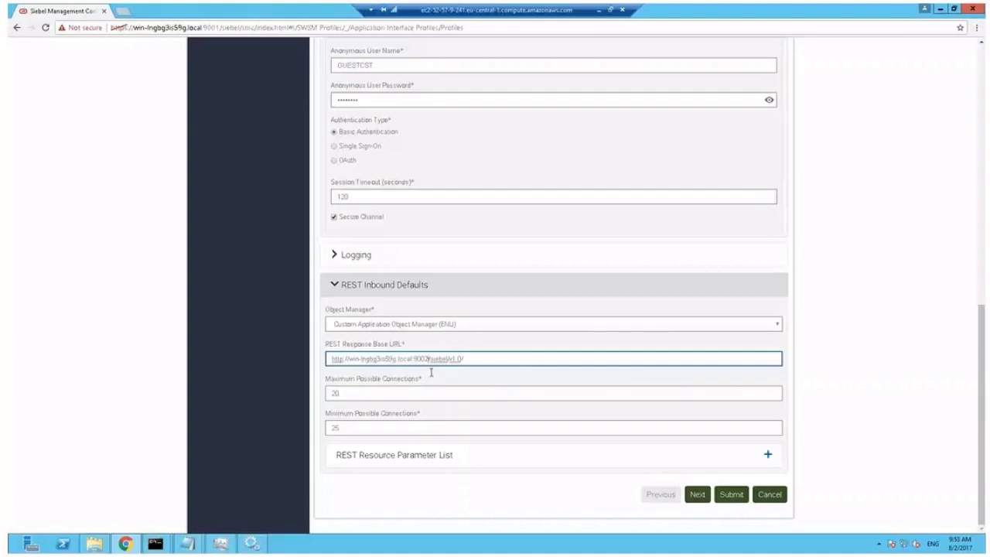
{"action": "left_click", "coordinate": [433, 462]}
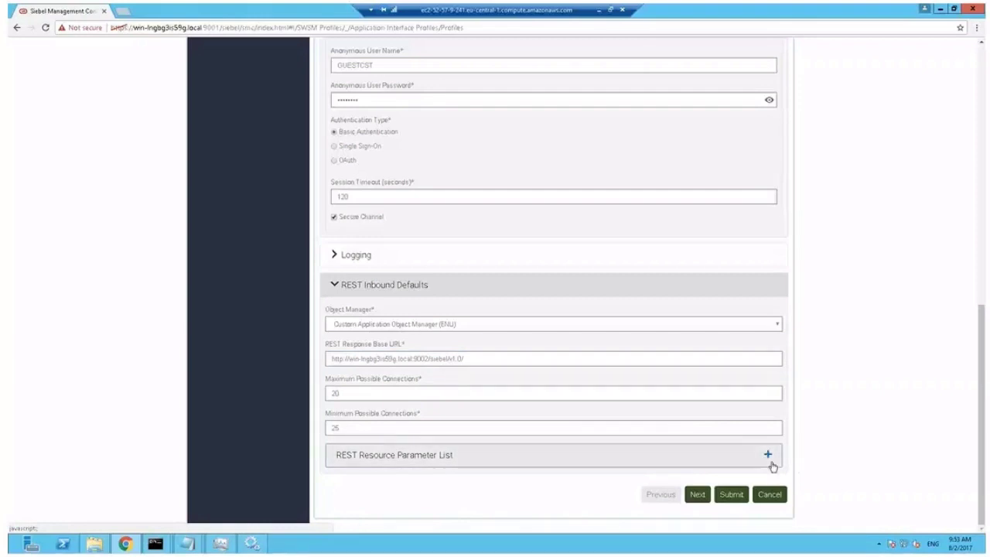
Add two Query rows to the REST Resource Parameter List, then delete both
{"action": "left_click", "coordinate": [769, 457]}
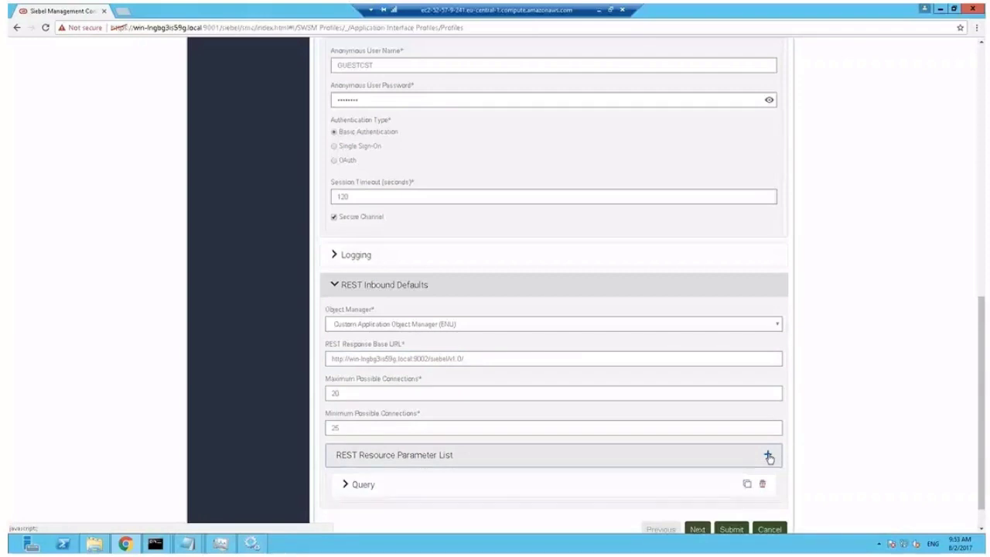
{"action": "left_click", "coordinate": [768, 458]}
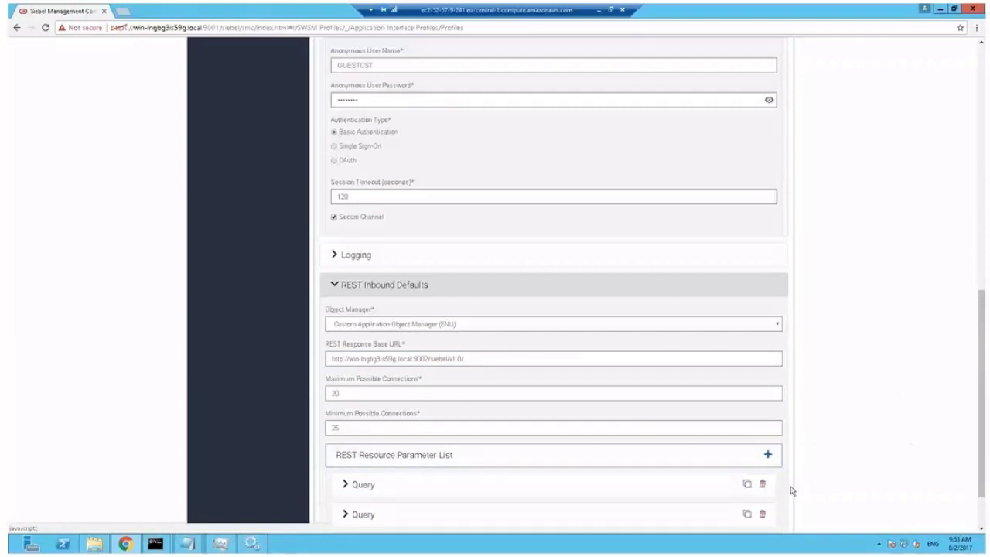
{"action": "left_click", "coordinate": [764, 486]}
{"action": "left_click", "coordinate": [763, 485]}
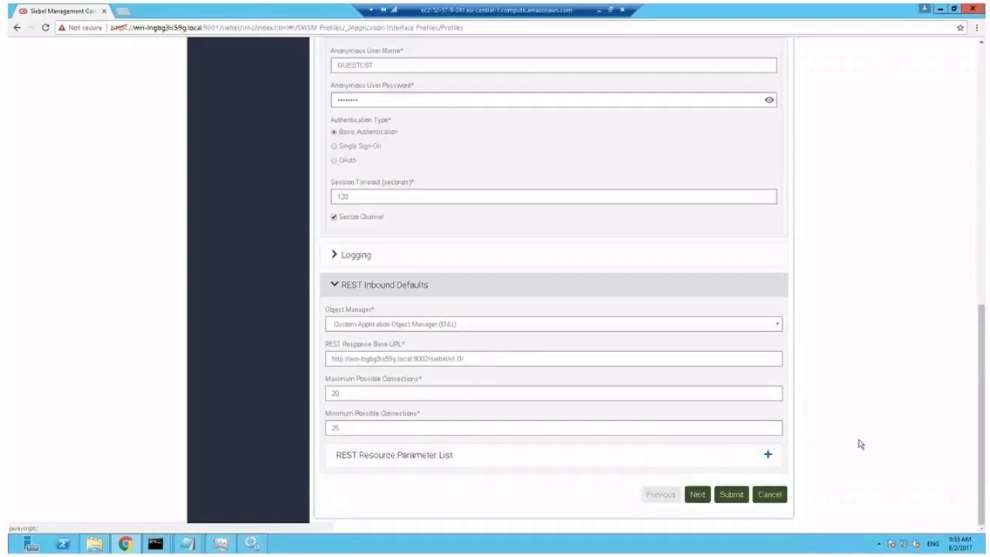
On the Applications step, remove prmmanager, prmportal, wpprm and smc from the profile
{"action": "left_click", "coordinate": [698, 496]}
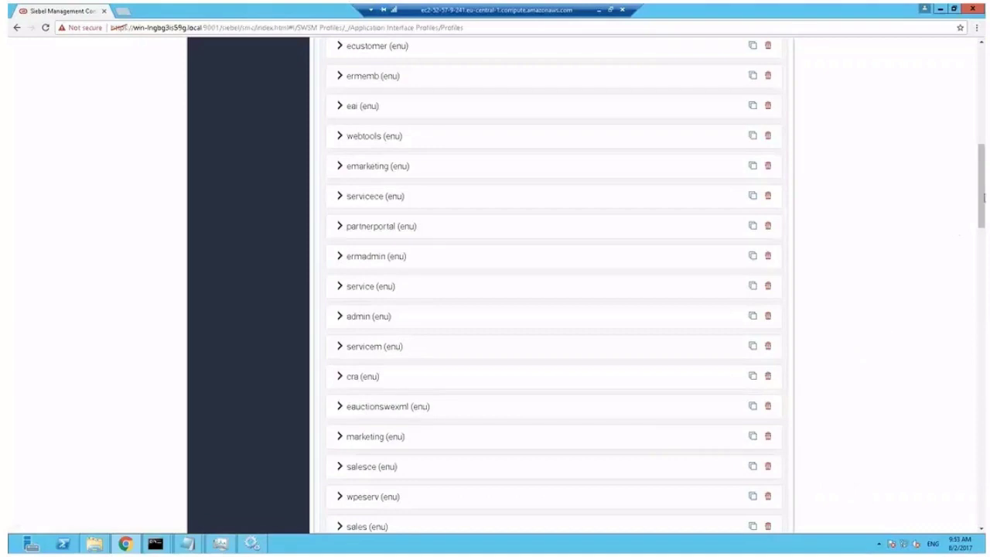
{"action": "scroll", "coordinate": [983, 208], "scroll_direction": "up", "scroll_amount": 6}
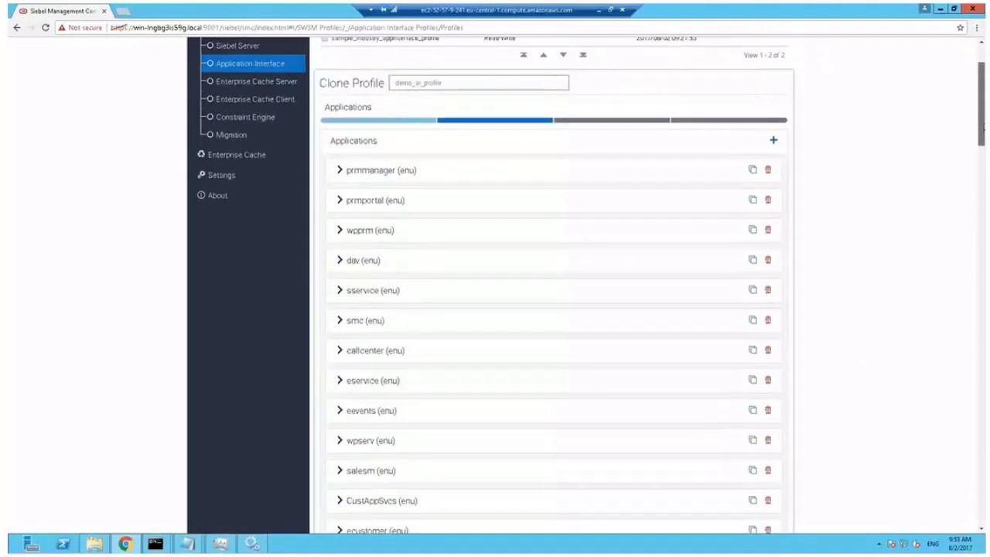
{"action": "left_click", "coordinate": [768, 176]}
{"action": "left_click", "coordinate": [769, 176]}
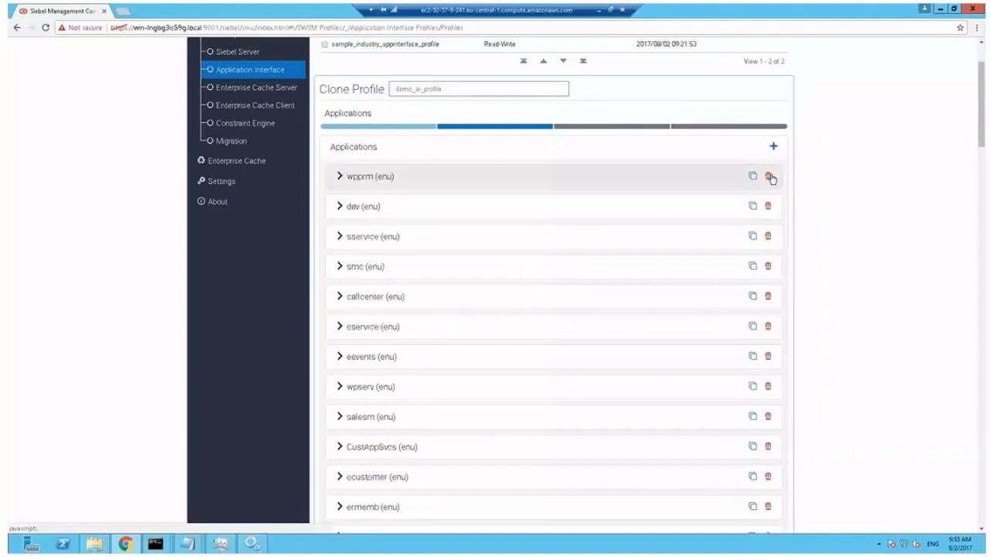
{"action": "left_click", "coordinate": [769, 177]}
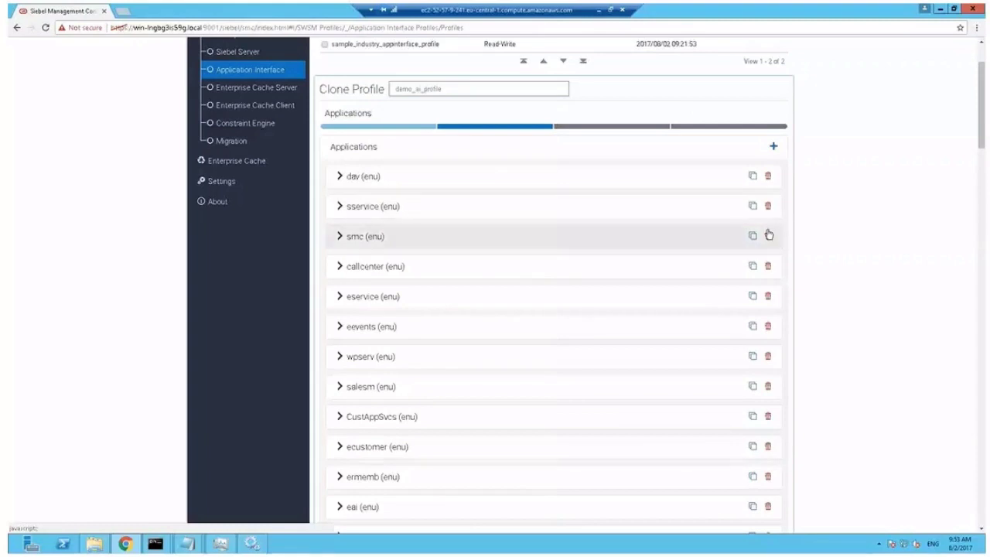
{"action": "left_click", "coordinate": [768, 236]}
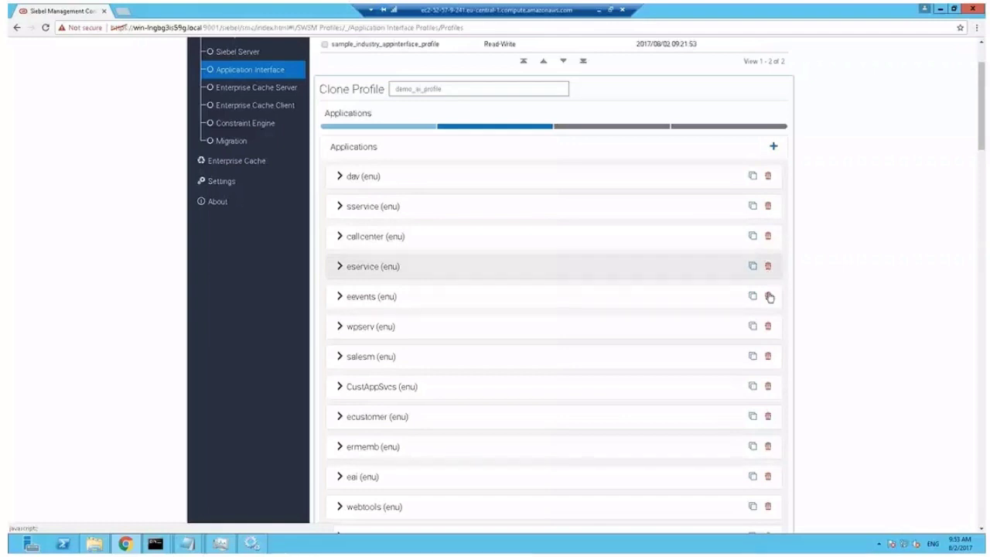
Remove the eevents, wpserv, CustAppSvcs, ecustomer and ermemb applications
{"action": "left_click", "coordinate": [767, 296]}
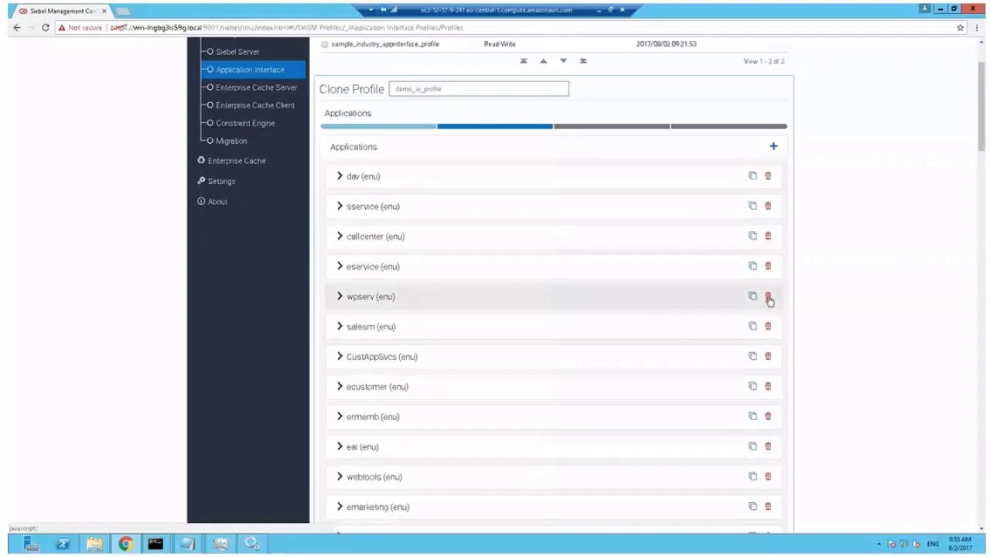
{"action": "left_click", "coordinate": [768, 297]}
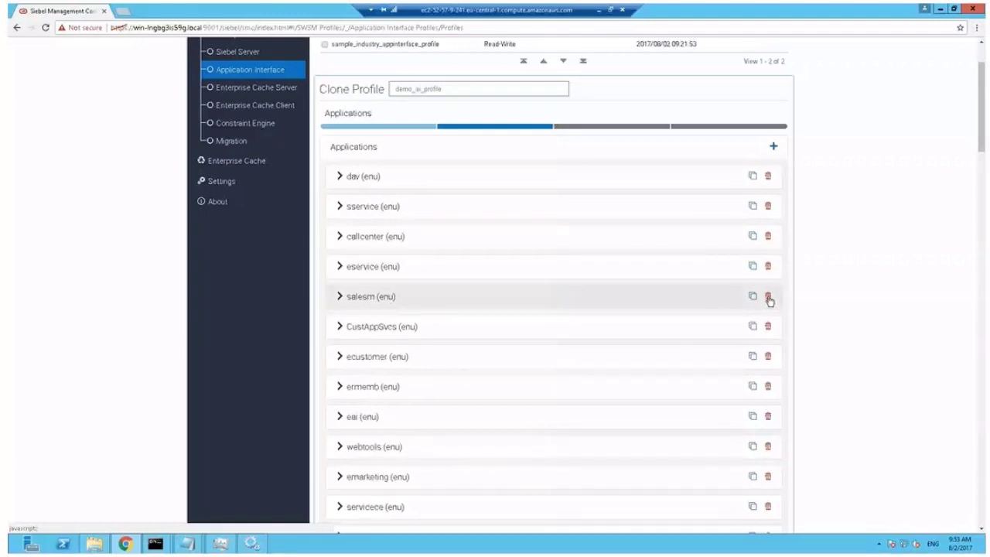
{"action": "left_click", "coordinate": [768, 327]}
{"action": "left_click", "coordinate": [768, 328]}
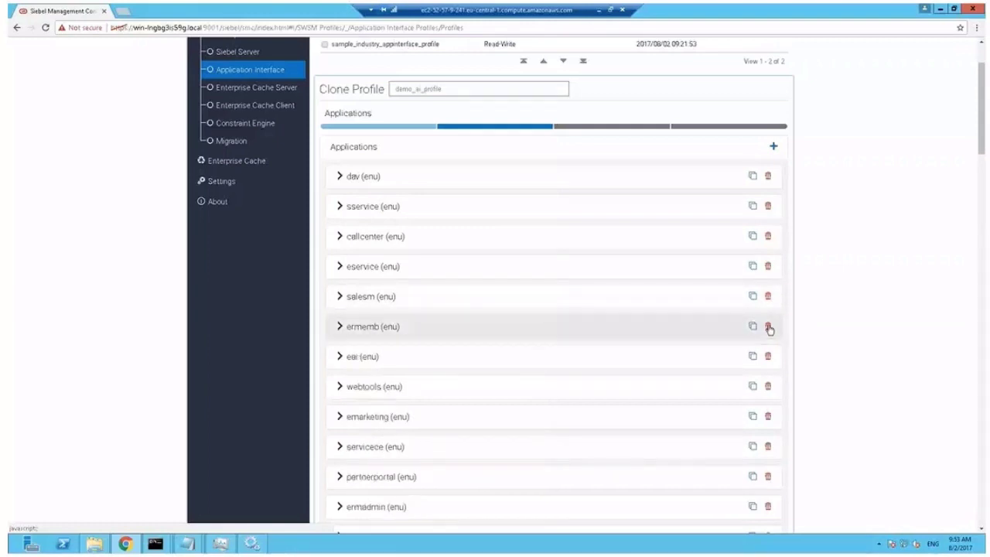
{"action": "left_click", "coordinate": [768, 327]}
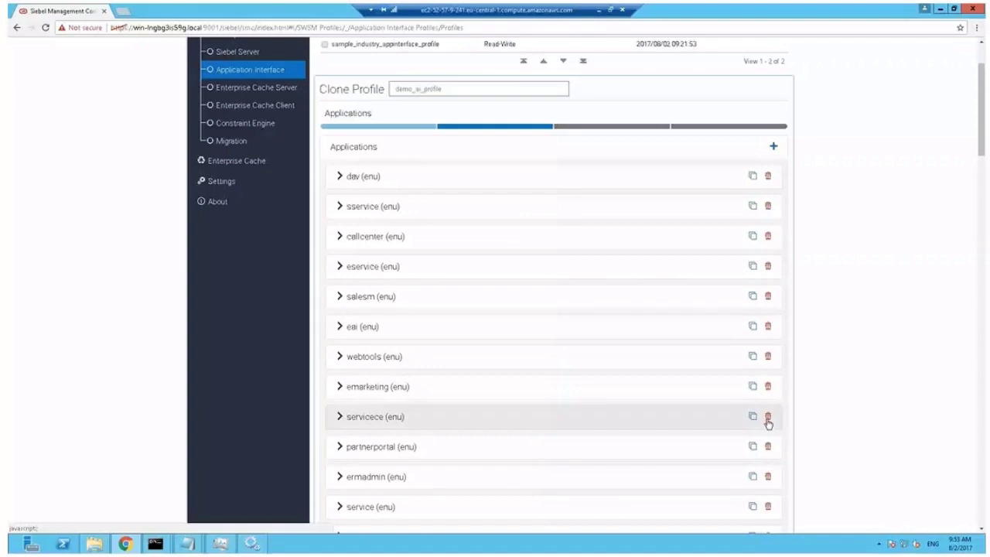
Remove the emarketing, servicece, partnerportal, ermadmin and service applications
{"action": "left_click", "coordinate": [768, 387]}
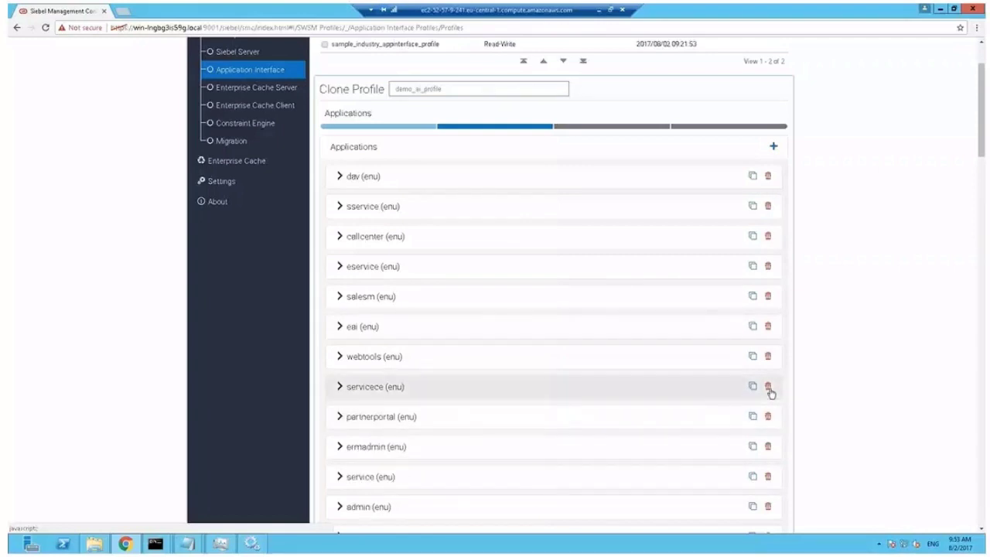
{"action": "left_click", "coordinate": [768, 387]}
{"action": "left_click", "coordinate": [768, 388]}
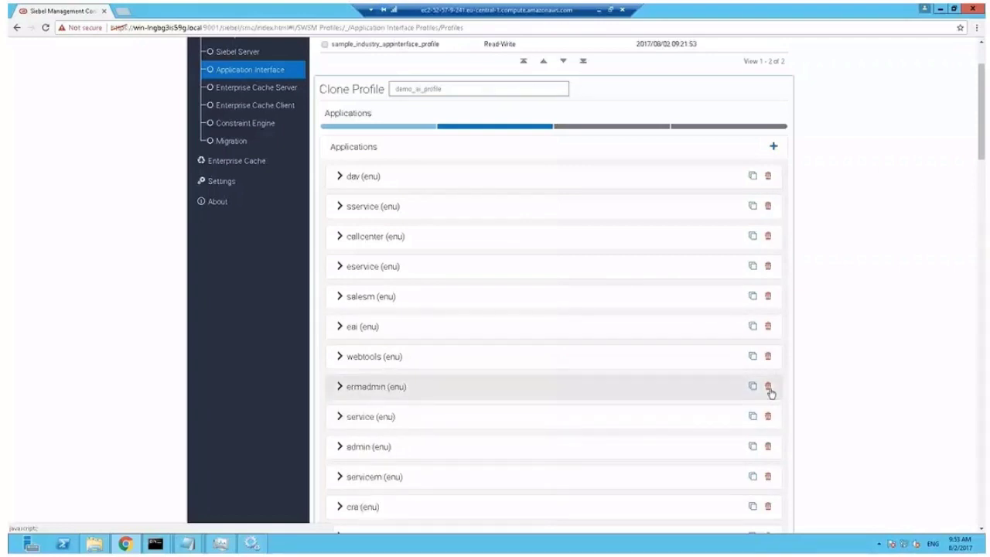
{"action": "left_click", "coordinate": [768, 387]}
{"action": "left_click", "coordinate": [768, 387]}
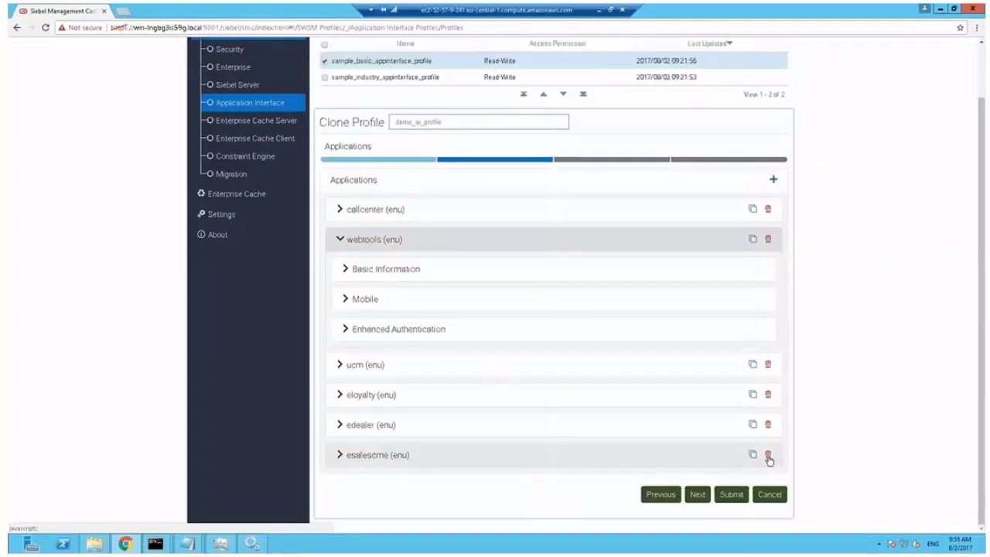
Remove the esalescme, edealer, eloyalty and ucm applications
{"action": "left_click", "coordinate": [768, 458]}
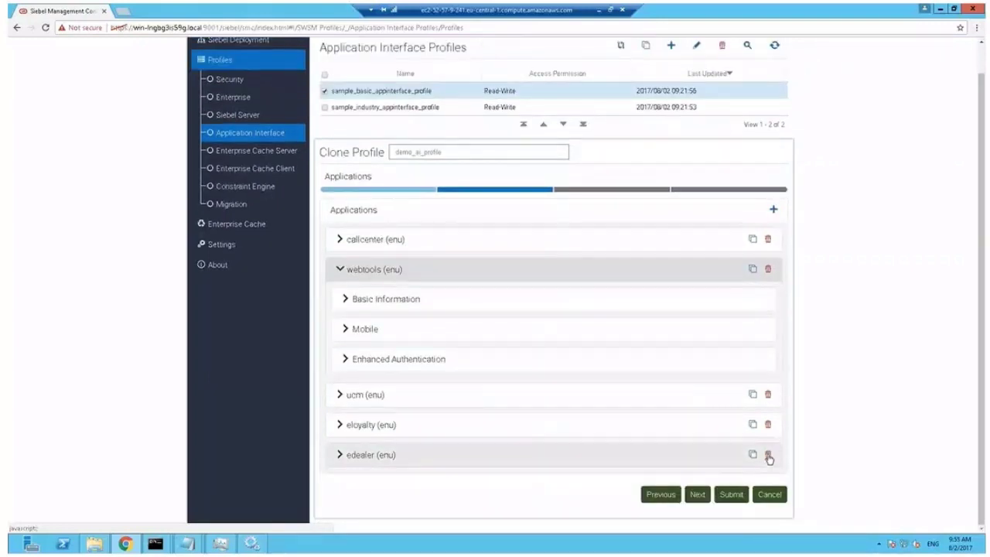
{"action": "left_click", "coordinate": [769, 458]}
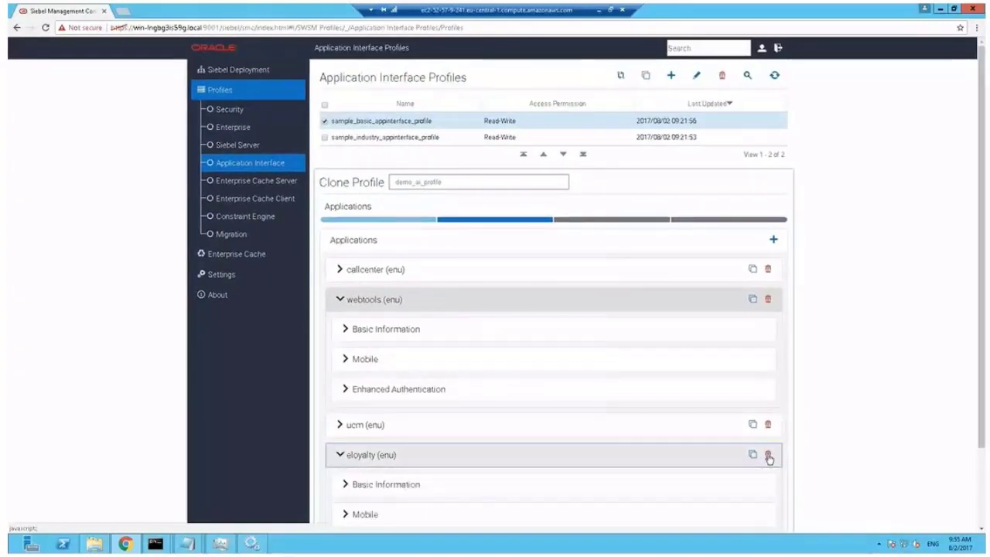
{"action": "left_click", "coordinate": [769, 456]}
{"action": "left_click", "coordinate": [773, 424]}
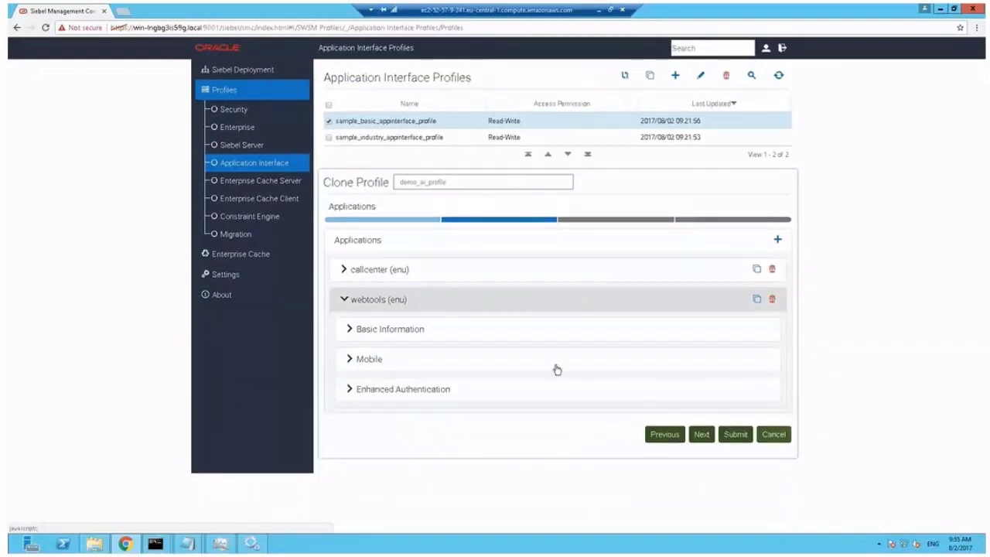
Assign Siebel Web Tools Object Manager (ENU) to the webtools application
{"action": "left_click", "coordinate": [433, 330]}
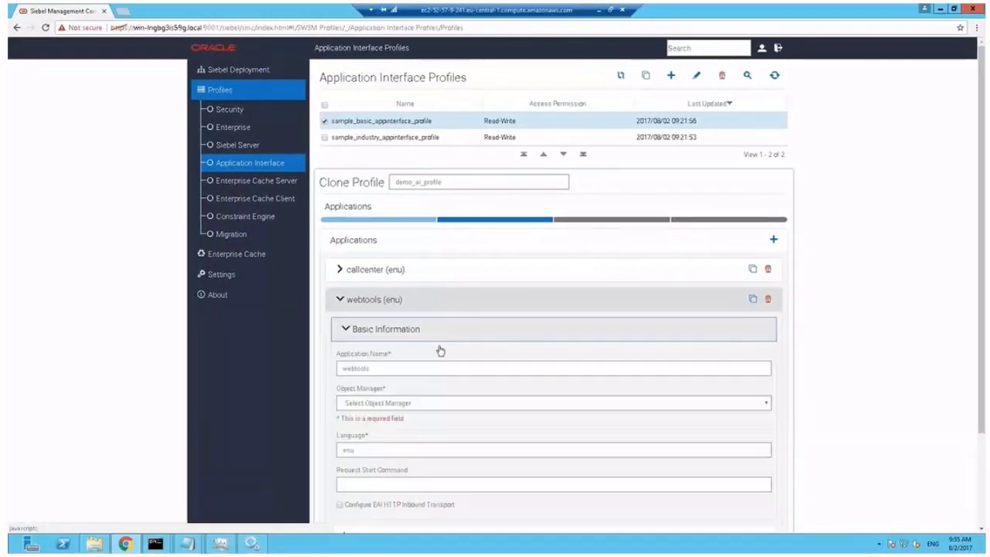
{"action": "left_click", "coordinate": [434, 405]}
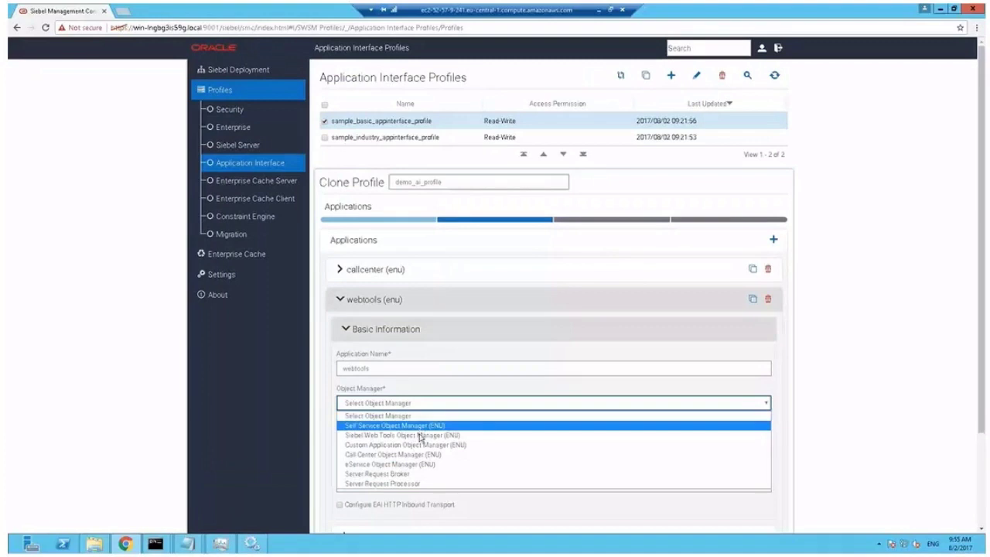
{"action": "left_click", "coordinate": [420, 435]}
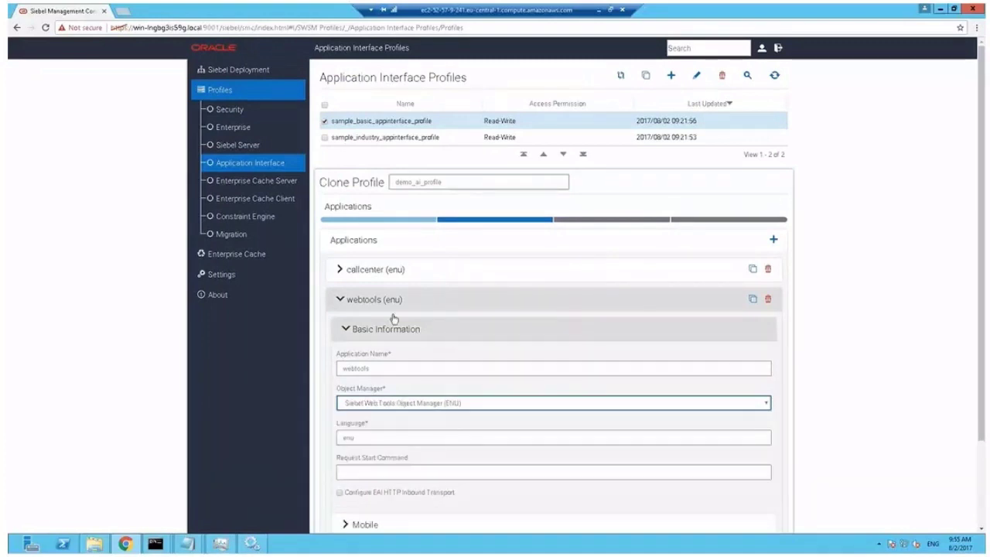
{"action": "left_click", "coordinate": [347, 329]}
Assign Call Center Object Manager (ENU) to callcenter and submit demo_ai_profile
{"action": "left_click", "coordinate": [345, 268]}
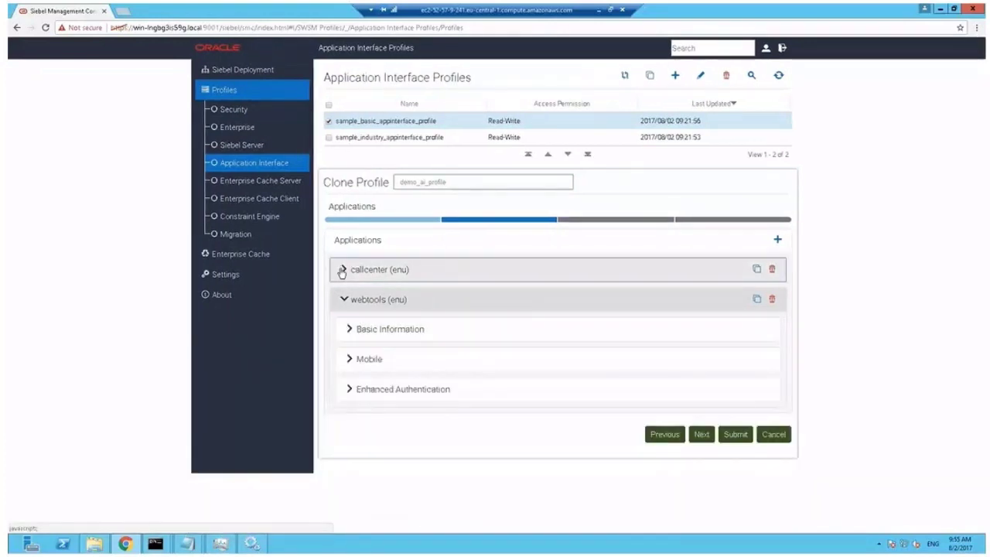
{"action": "left_click", "coordinate": [347, 303]}
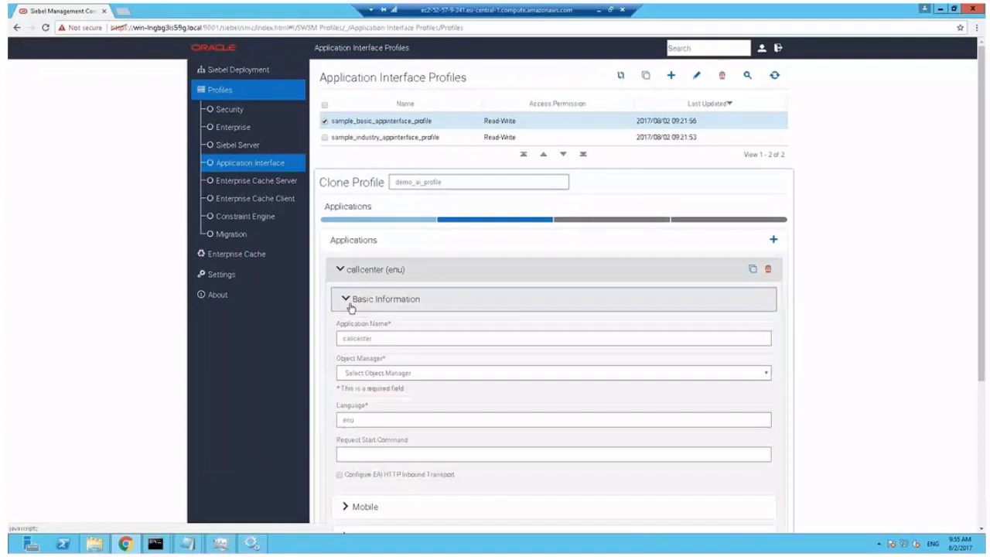
{"action": "left_click", "coordinate": [393, 375]}
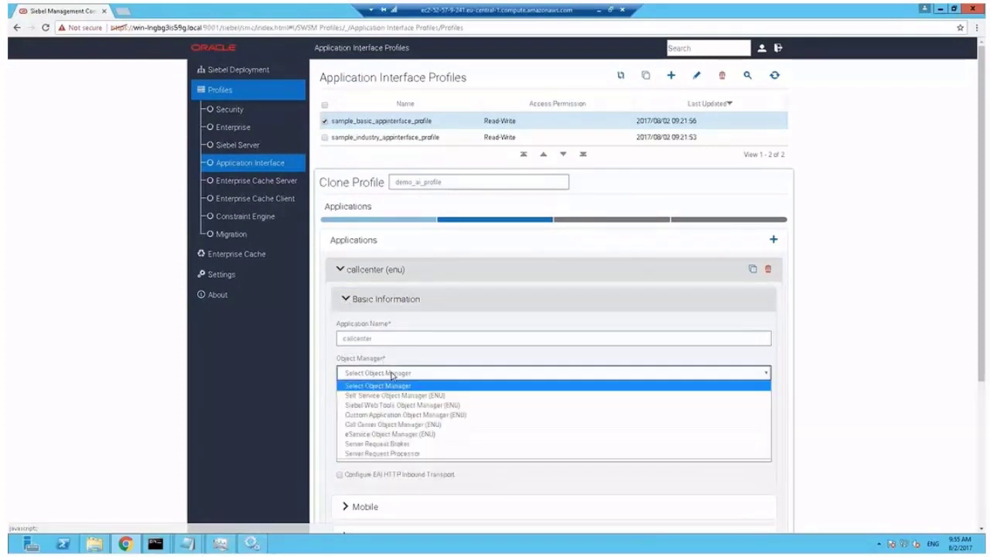
{"action": "left_click", "coordinate": [396, 424]}
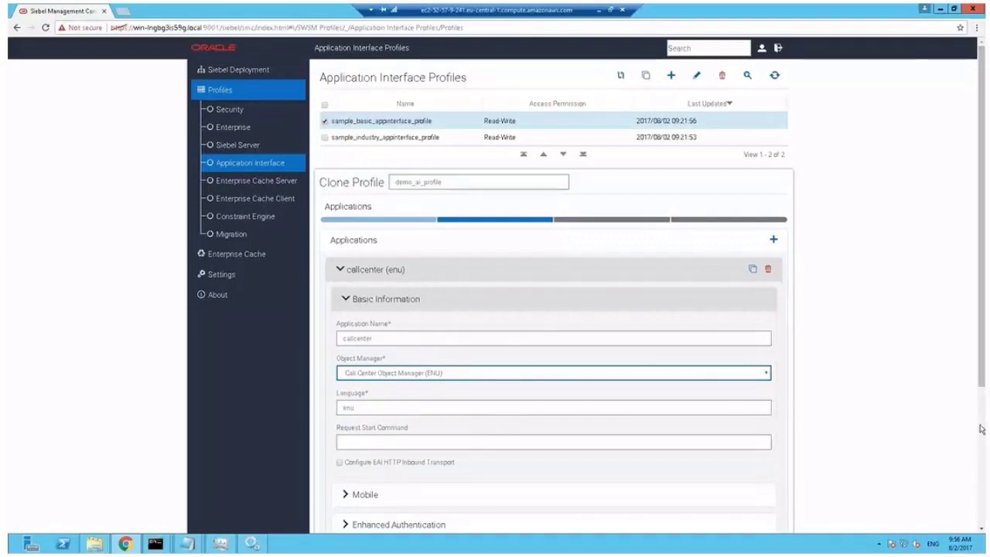
{"action": "left_click", "coordinate": [982, 397]}
{"action": "left_click", "coordinate": [731, 494]}
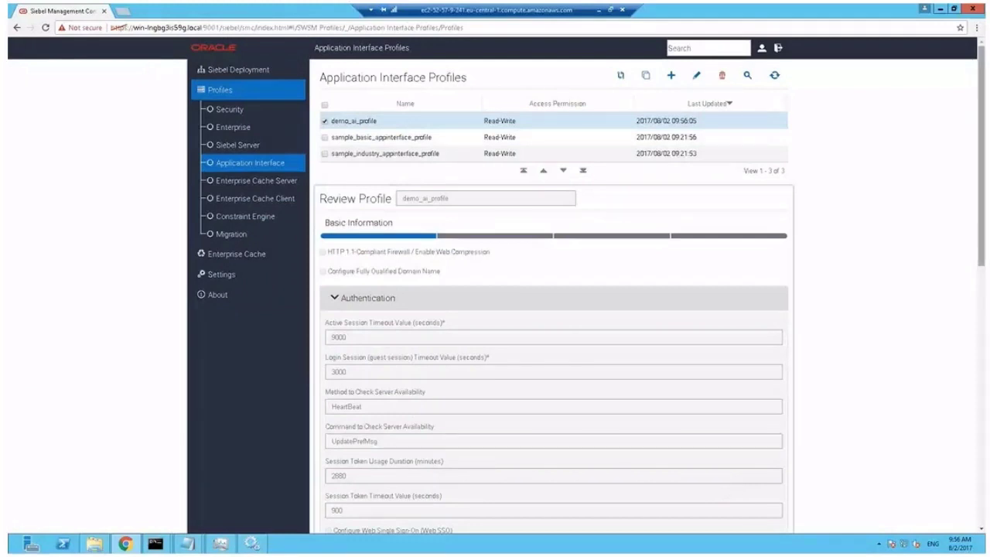
Start a new Application Interface deployment from the deployment hierarchy
{"action": "left_click", "coordinate": [265, 74]}
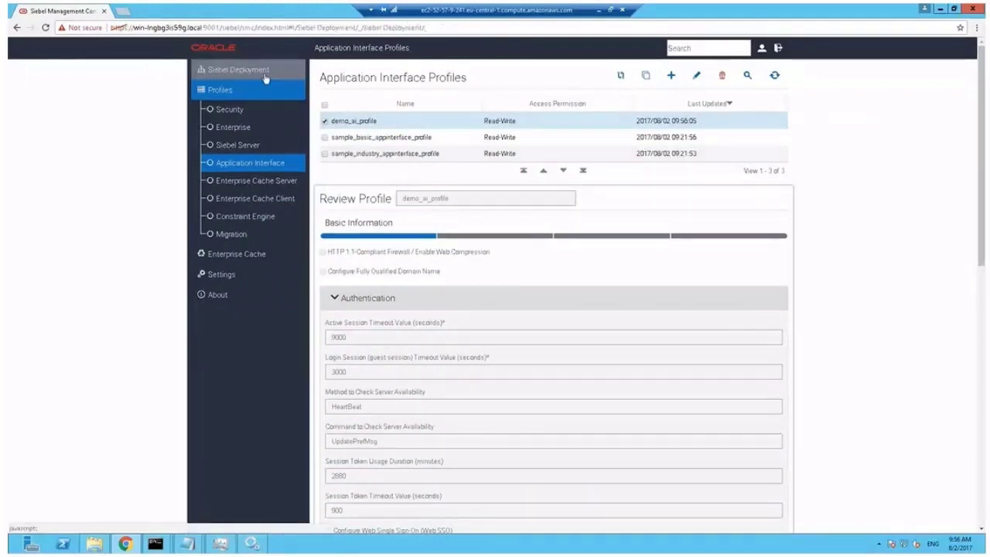
{"action": "left_click", "coordinate": [726, 77]}
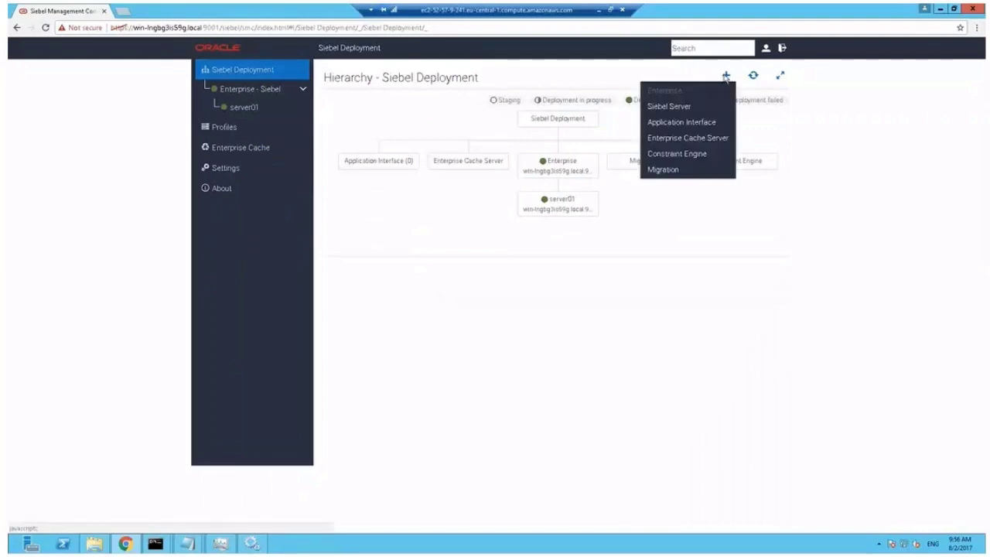
{"action": "left_click", "coordinate": [681, 123]}
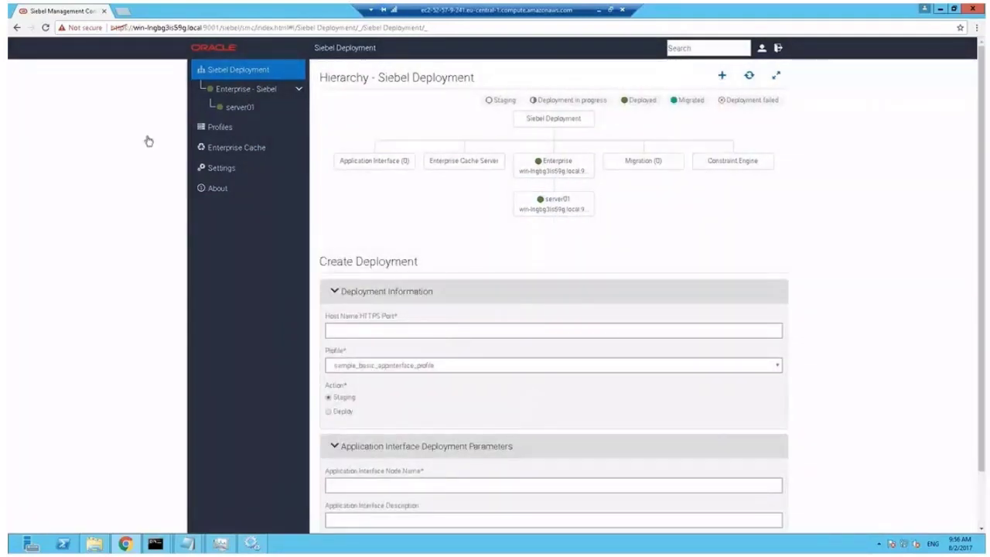
Enter host win-lngbg3is59g.local:9001, choose profile demo_ai_profile and the Deploy action
{"action": "left_click_drag", "start_coordinate": [133, 27], "coordinate": [221, 29]}
{"action": "key", "text": "ctrl+c"}
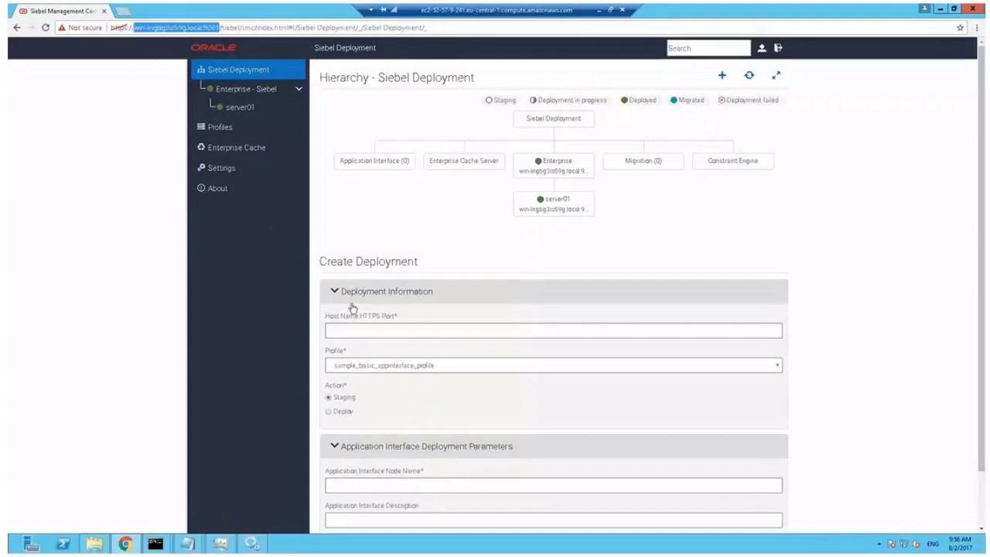
{"action": "left_click", "coordinate": [361, 333]}
{"action": "key", "text": "ctrl+v"}
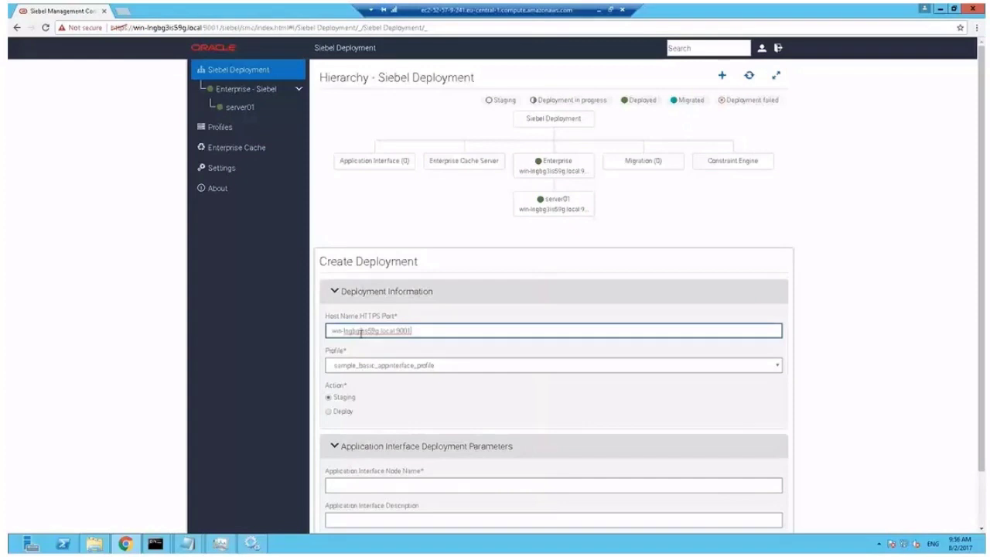
{"action": "left_click", "coordinate": [443, 368]}
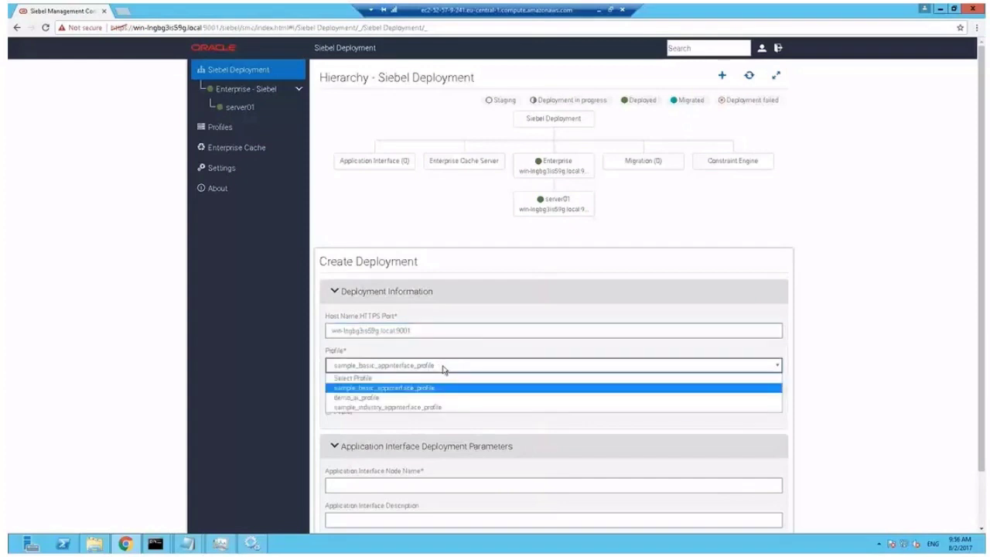
{"action": "left_click", "coordinate": [393, 398]}
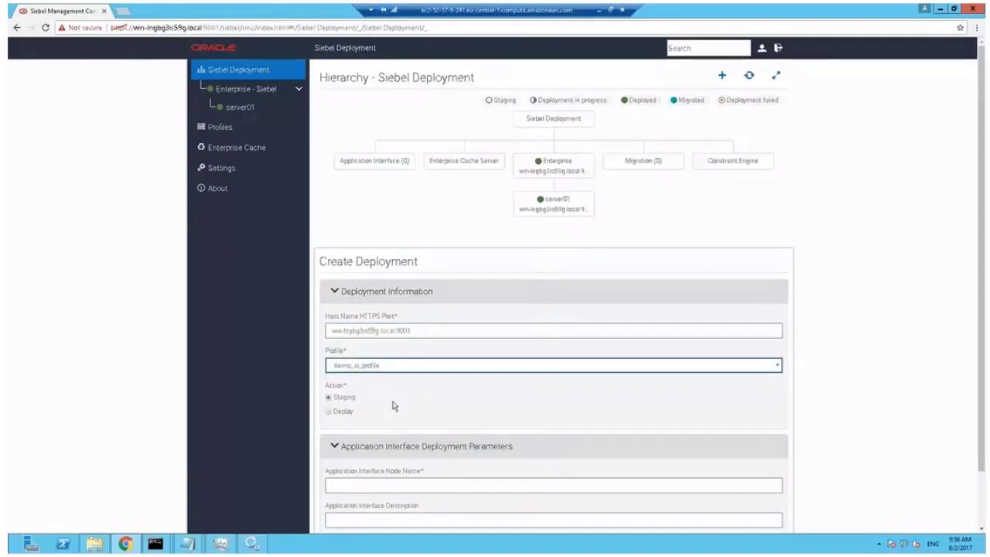
{"action": "left_click", "coordinate": [343, 411]}
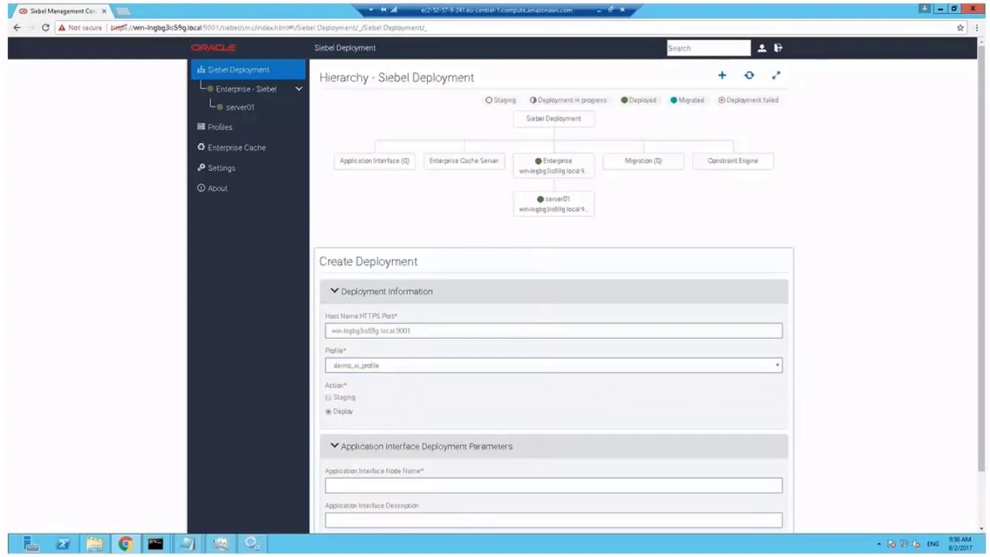
{"action": "scroll", "coordinate": [914, 348], "scroll_direction": "down", "scroll_amount": 2}
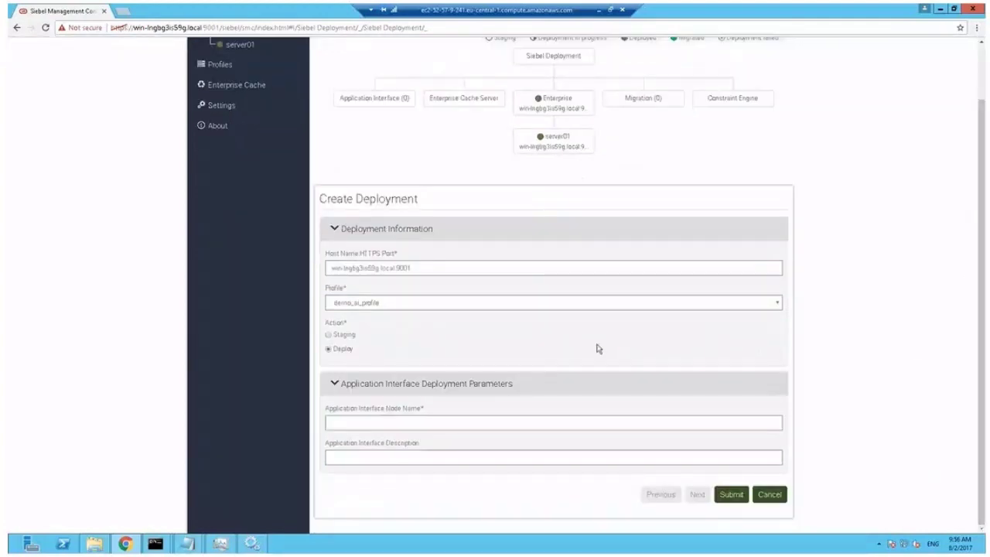
Name the Application Interface node AI, describe it as 'demo AI', and submit
{"action": "left_click", "coordinate": [419, 422]}
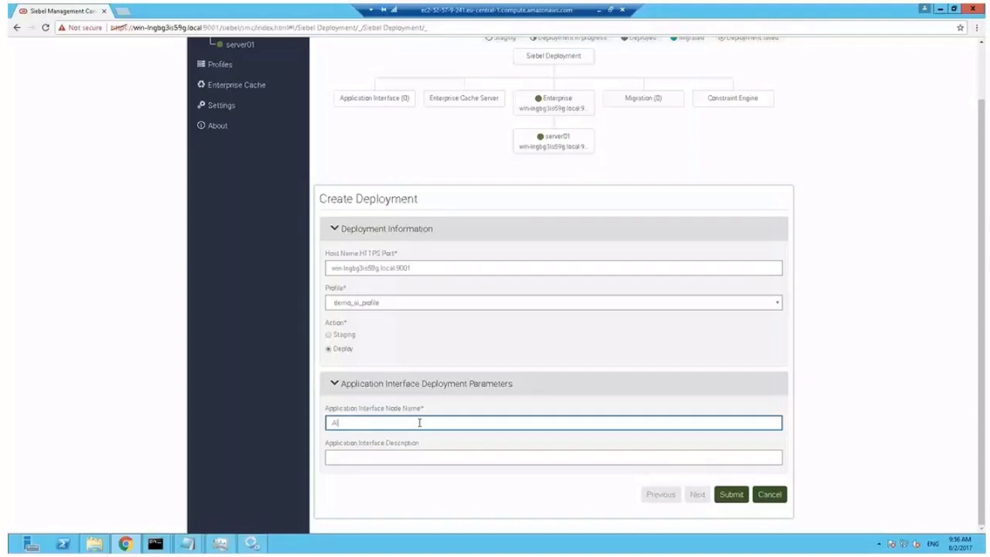
{"action": "key", "text": "Tab"}
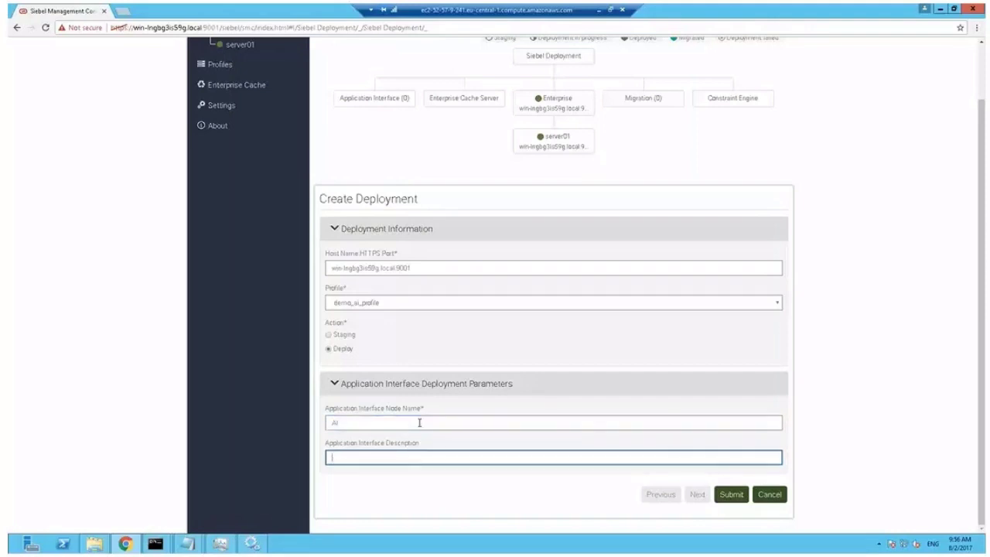
{"action": "type", "text": "demo AI"}
{"action": "left_click", "coordinate": [735, 502]}
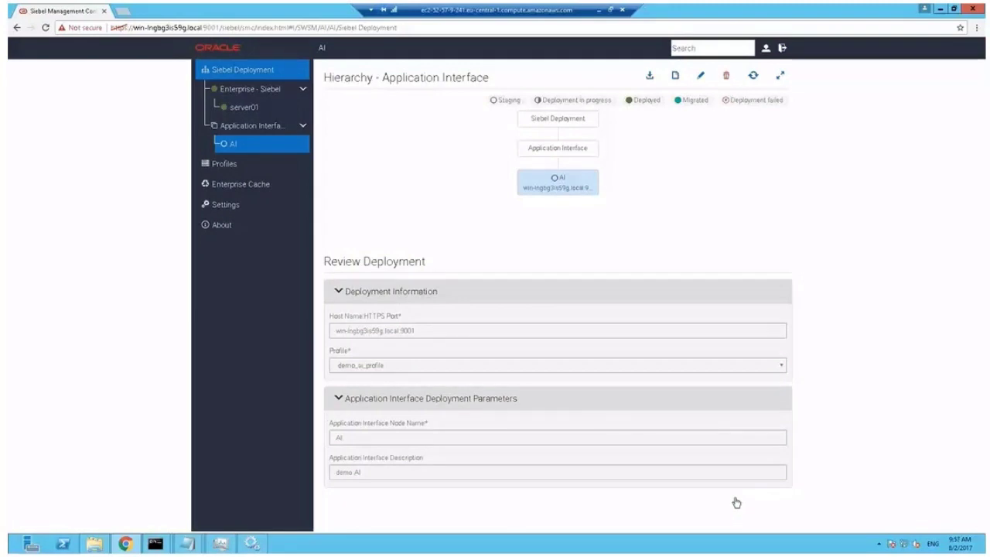
Refresh the hierarchy, open the Deployed AI node, and select the server host and port
{"action": "left_click", "coordinate": [754, 75]}
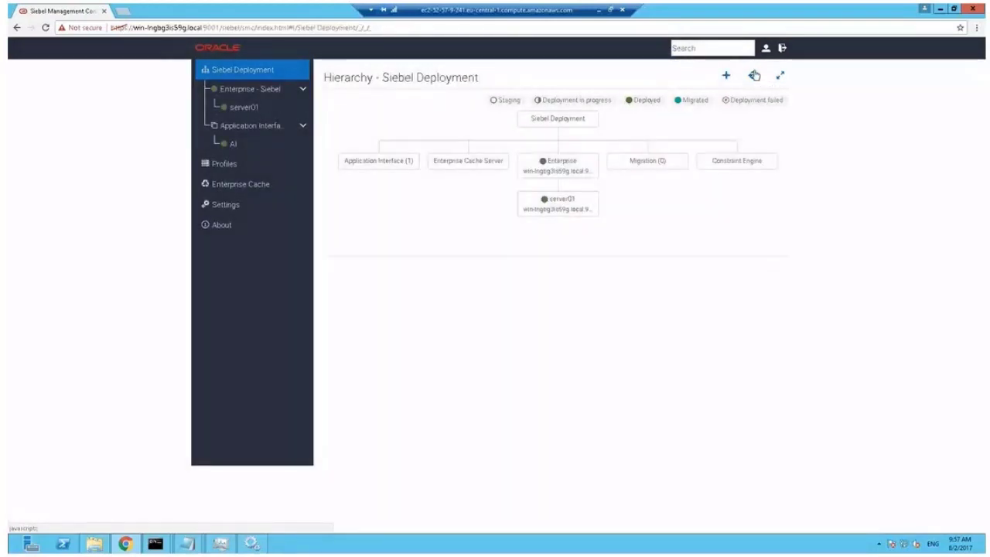
{"action": "left_click", "coordinate": [235, 147]}
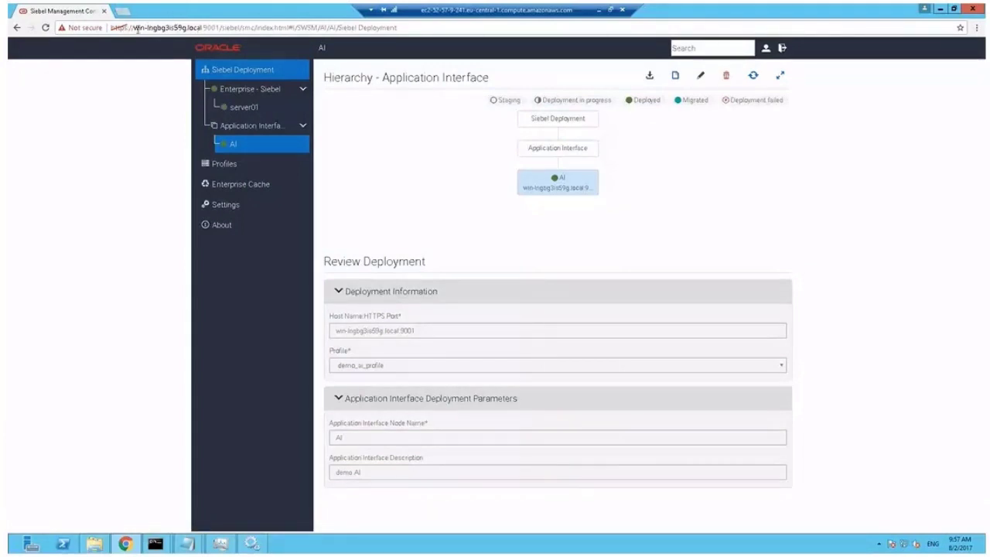
{"action": "left_click_drag", "start_coordinate": [134, 29], "coordinate": [218, 28]}
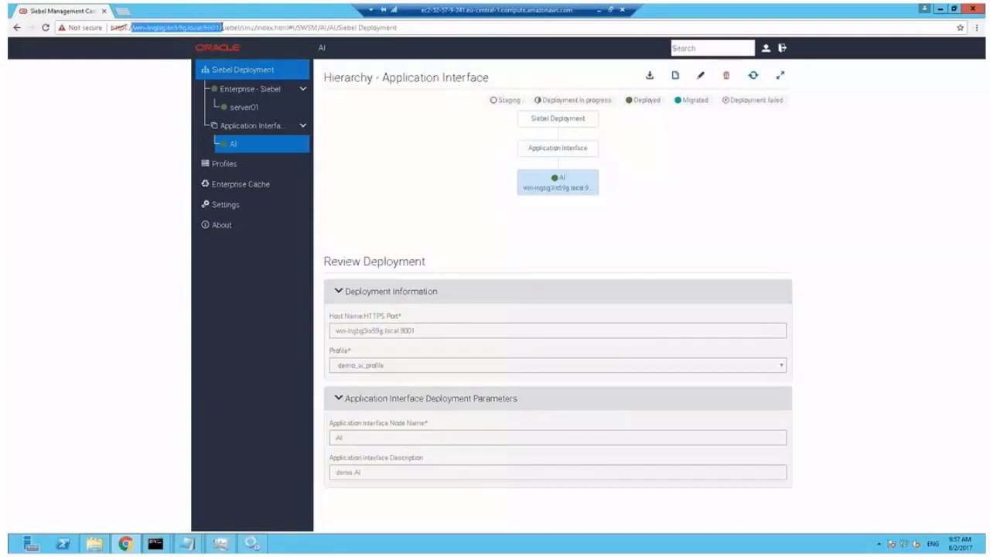
{"action": "left_click", "coordinate": [123, 11]}
{"action": "type", "text": "/win-lngbg3is59g.local:9001/sie"}
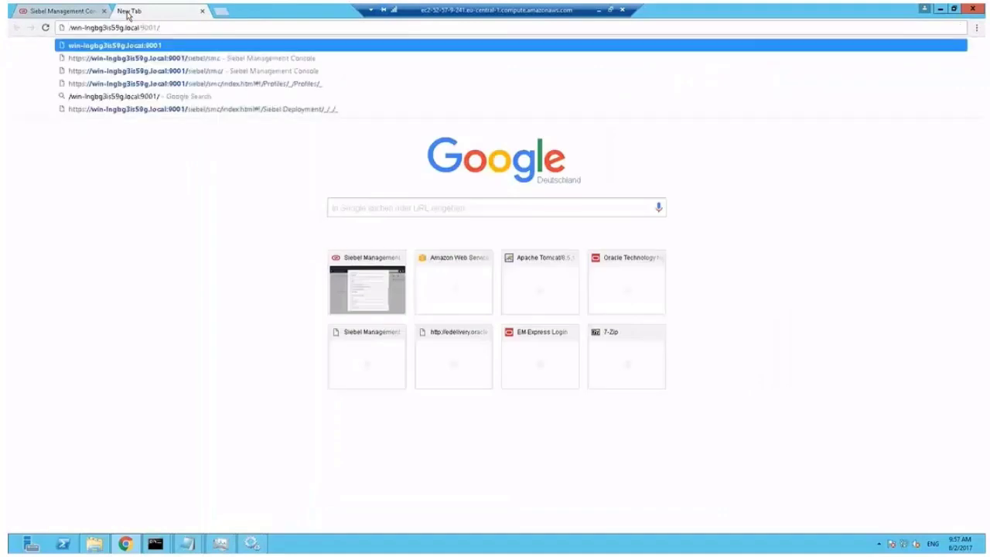
{"action": "type", "text": "bel/ap"}
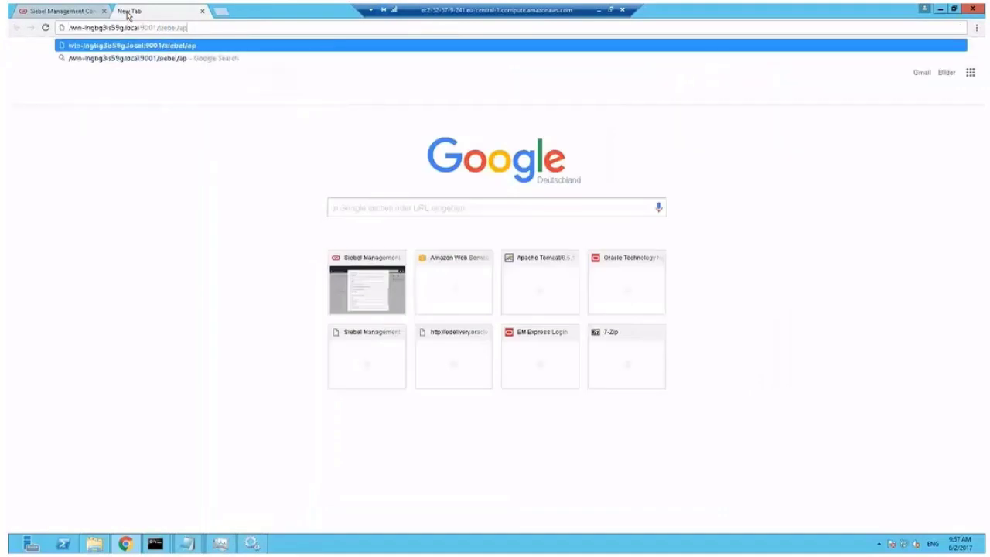
{"action": "type", "text": "p/callcente"}
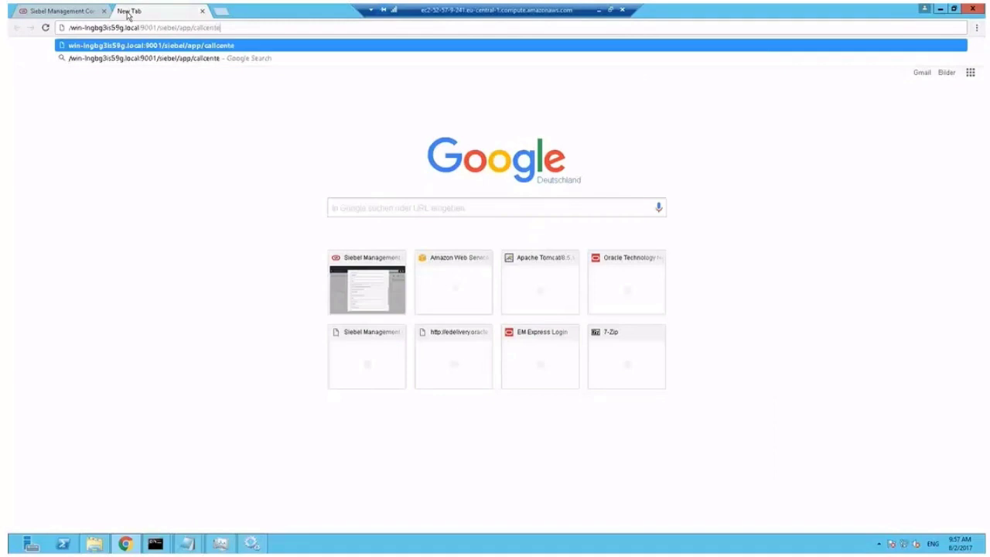
{"action": "type", "text": "r/enu"}
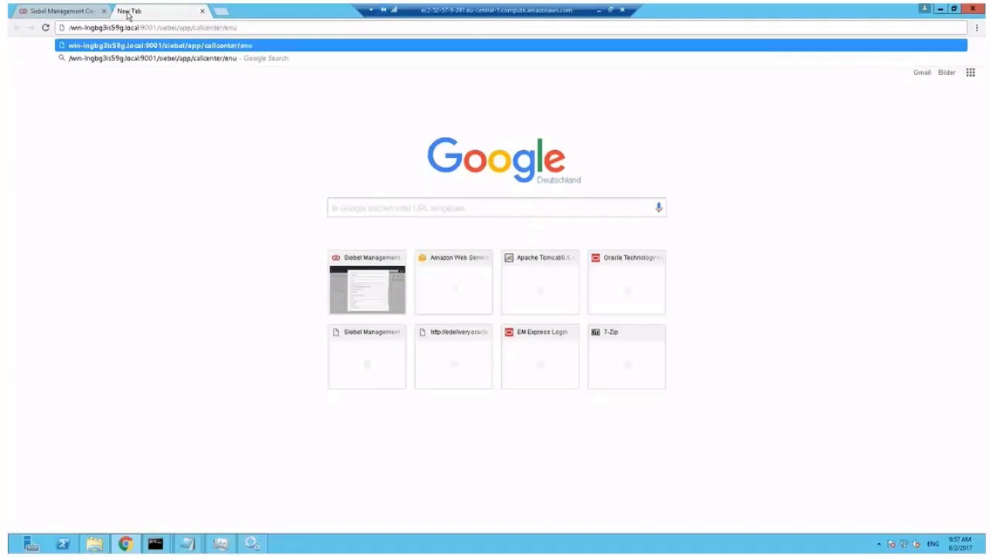
{"action": "key", "text": "Return"}
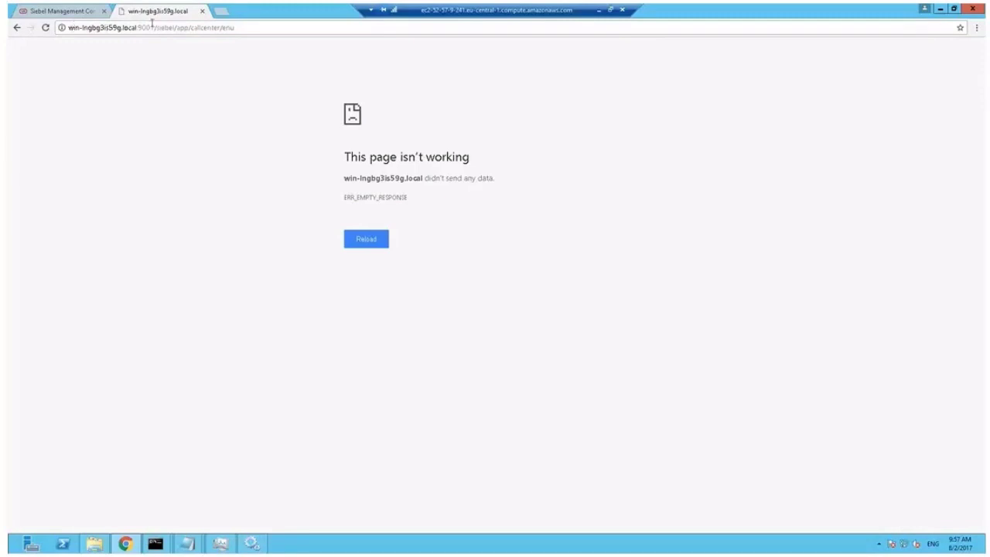
{"action": "left_click", "coordinate": [69, 28]}
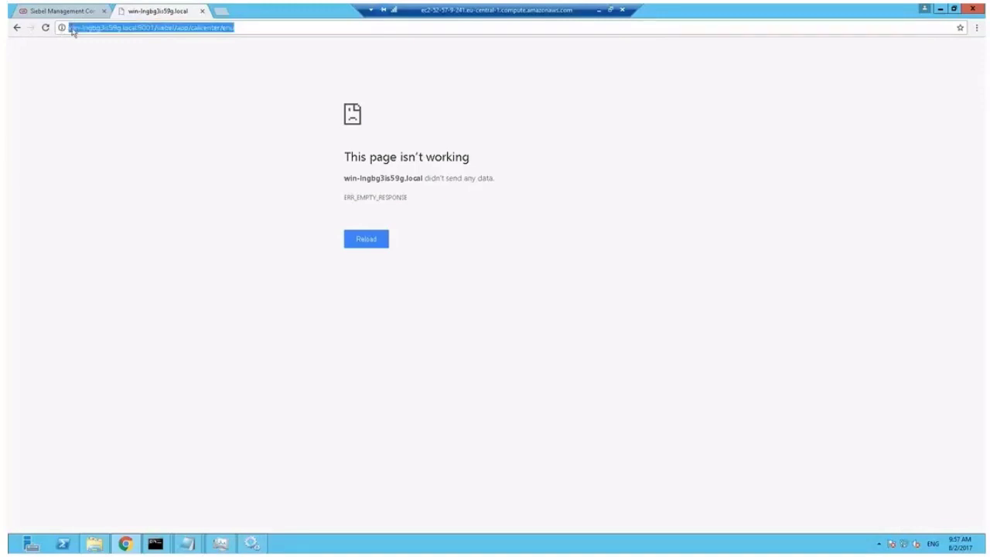
{"action": "left_click", "coordinate": [73, 29]}
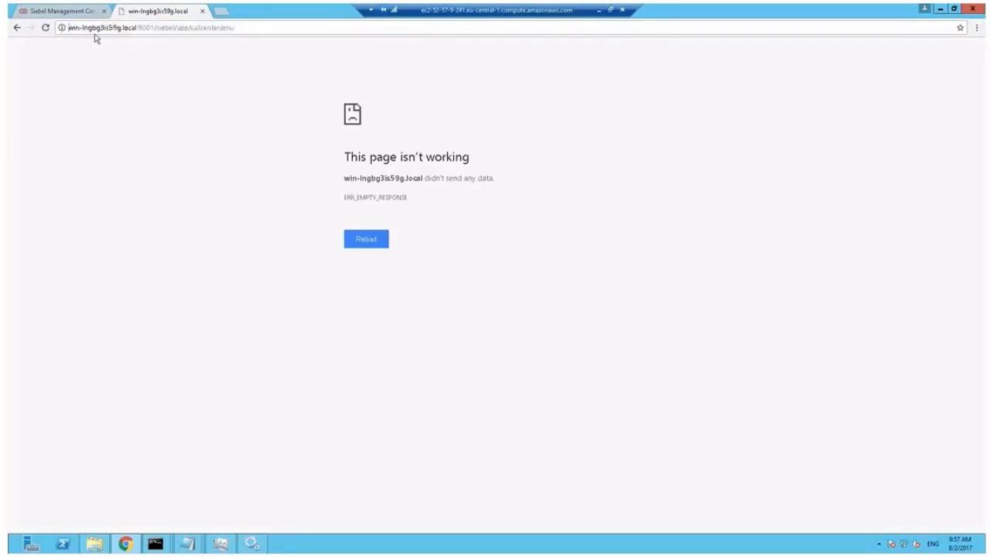
{"action": "type", "text": "http:"}
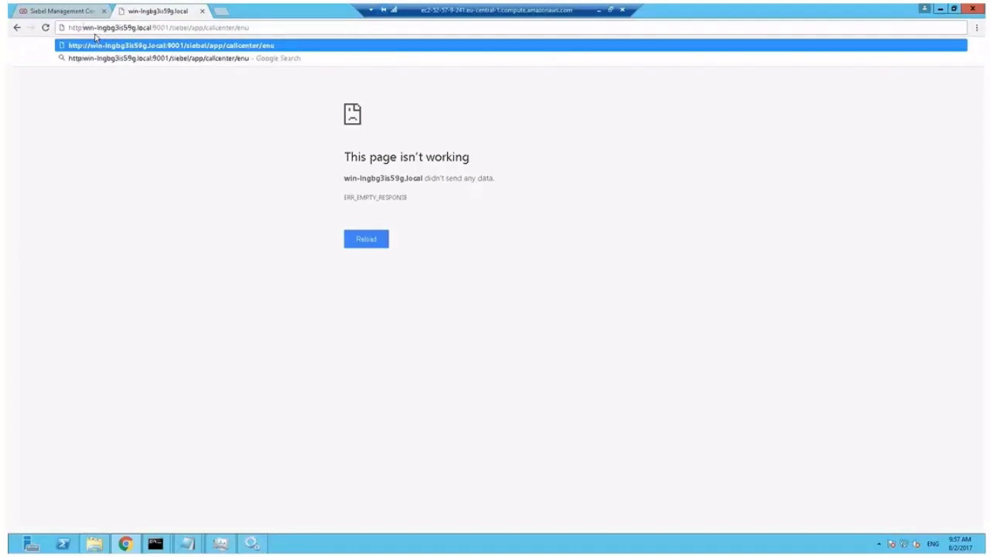
{"action": "type", "text": "s://"}
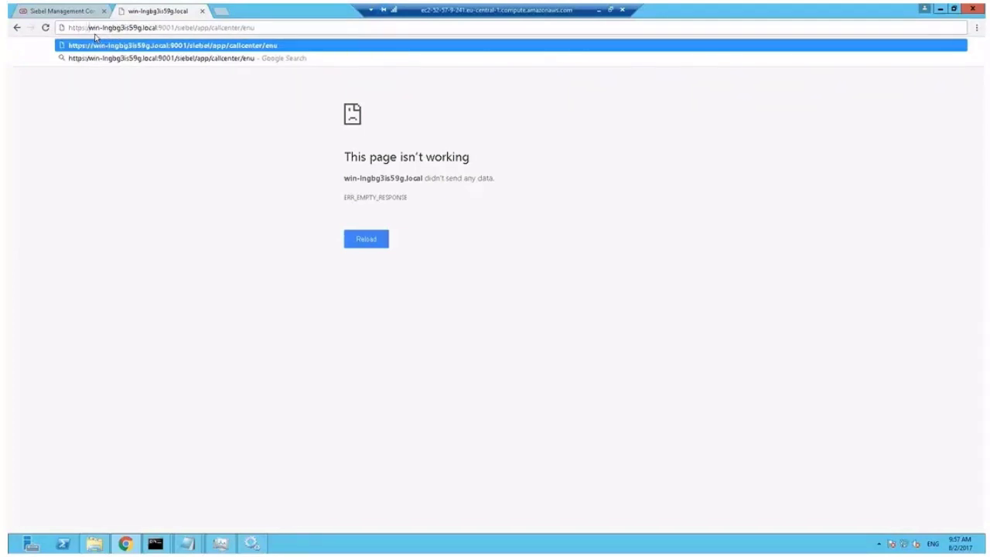
{"action": "key", "text": "Return"}
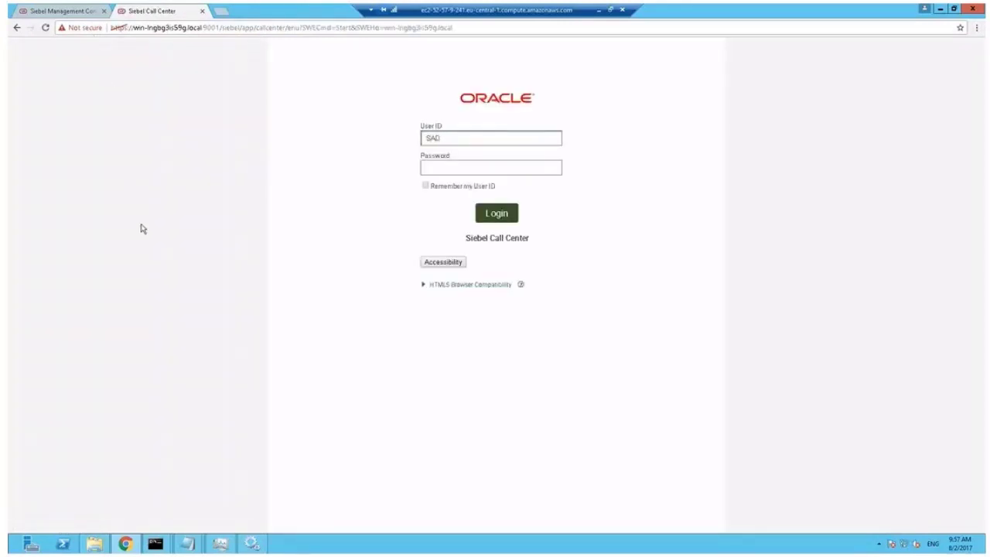
Log in to Siebel Call Center with the administrator user ID and password
{"action": "type", "text": "SADMIN"}
{"action": "key", "text": "Tab"}
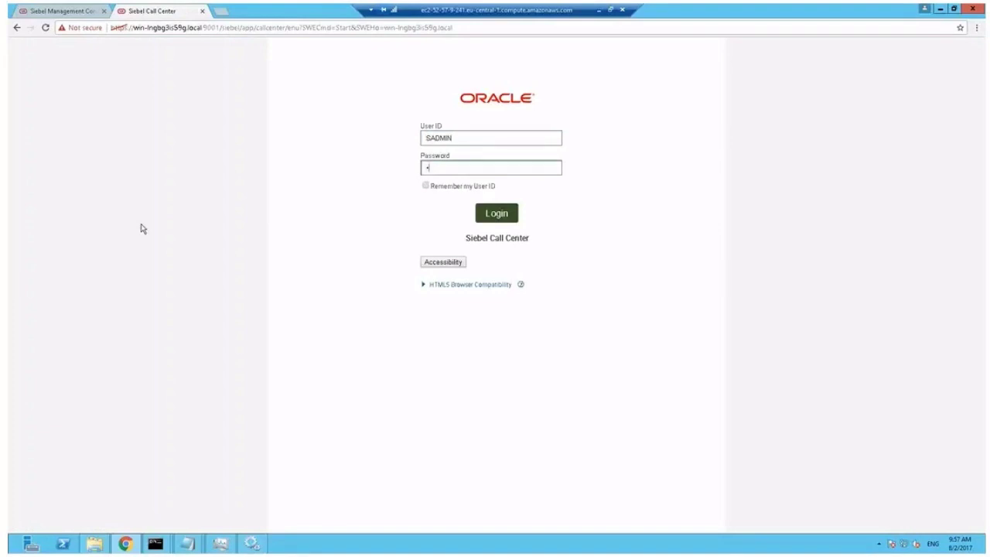
{"action": "type", "text": "1"}
{"action": "left_click", "coordinate": [493, 215]}
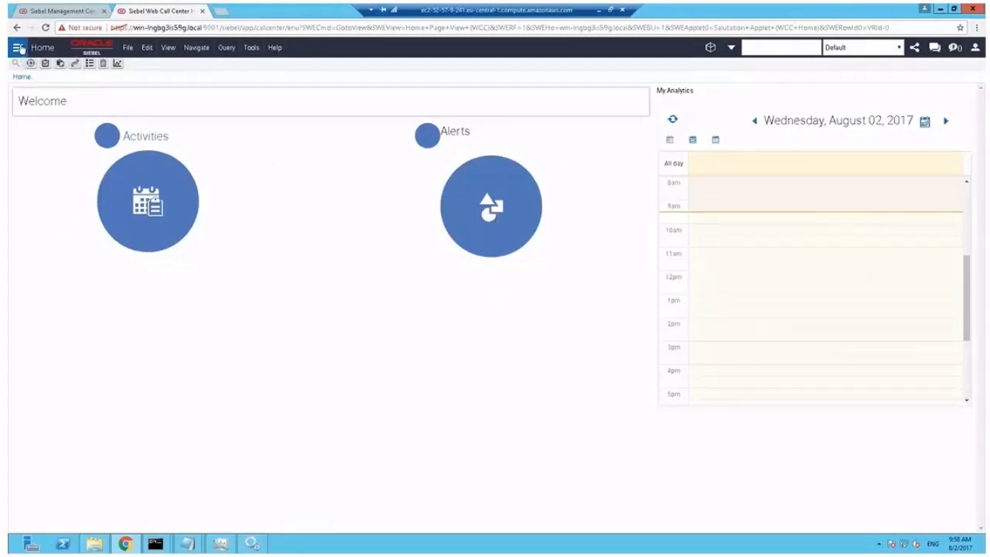
In Accounts > My Accounts, add account 'Demo Account' with site 'Siebel 17'
{"action": "left_click", "coordinate": [18, 48]}
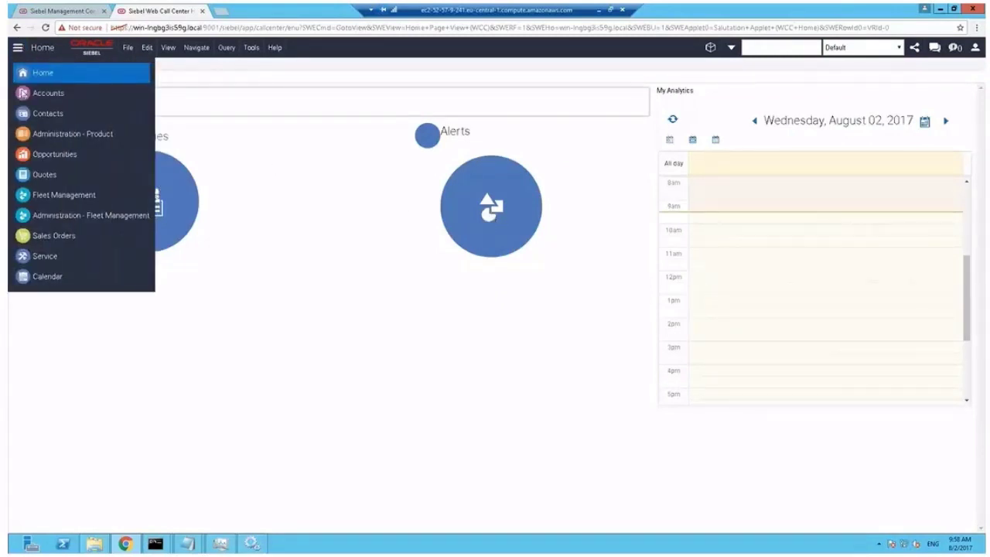
{"action": "left_click", "coordinate": [65, 98]}
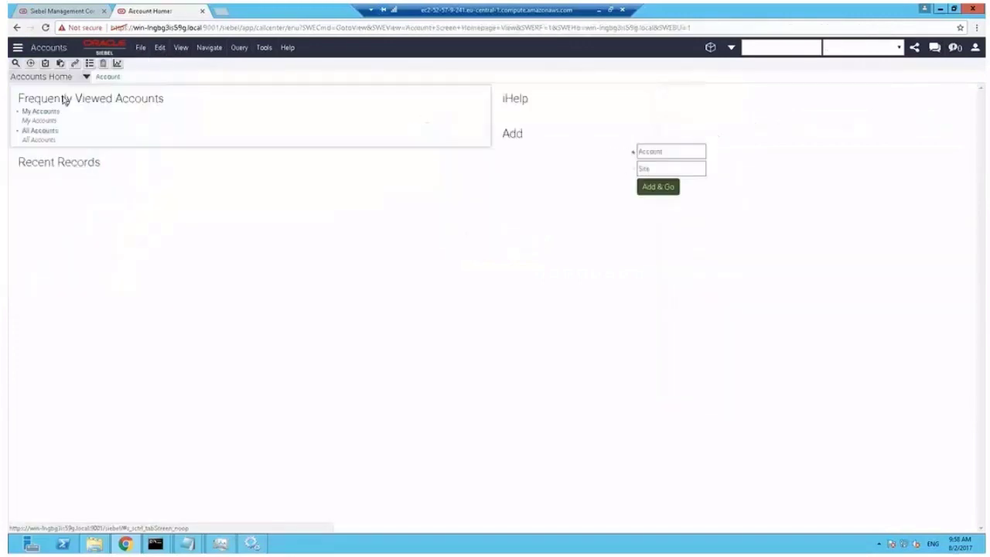
{"action": "left_click", "coordinate": [51, 116]}
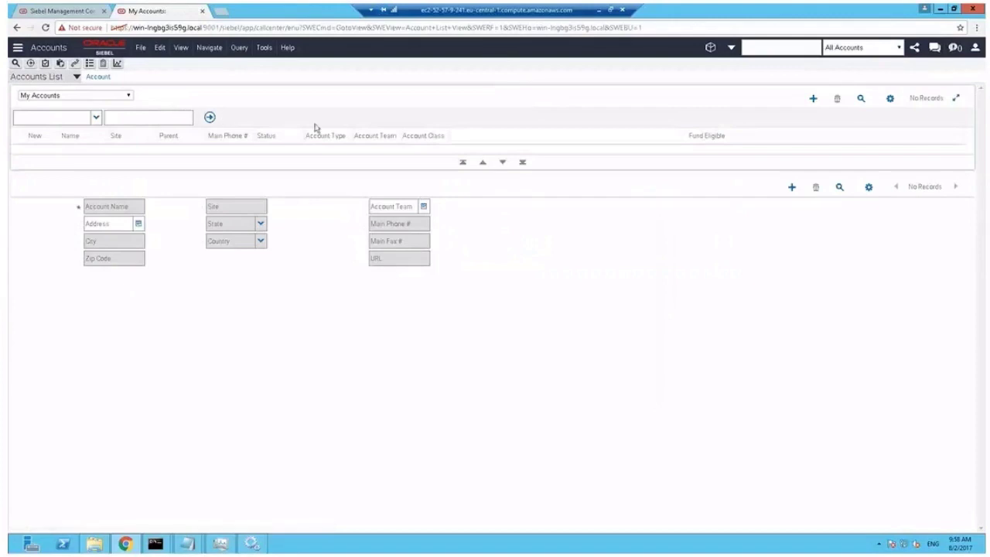
{"action": "left_click", "coordinate": [814, 100]}
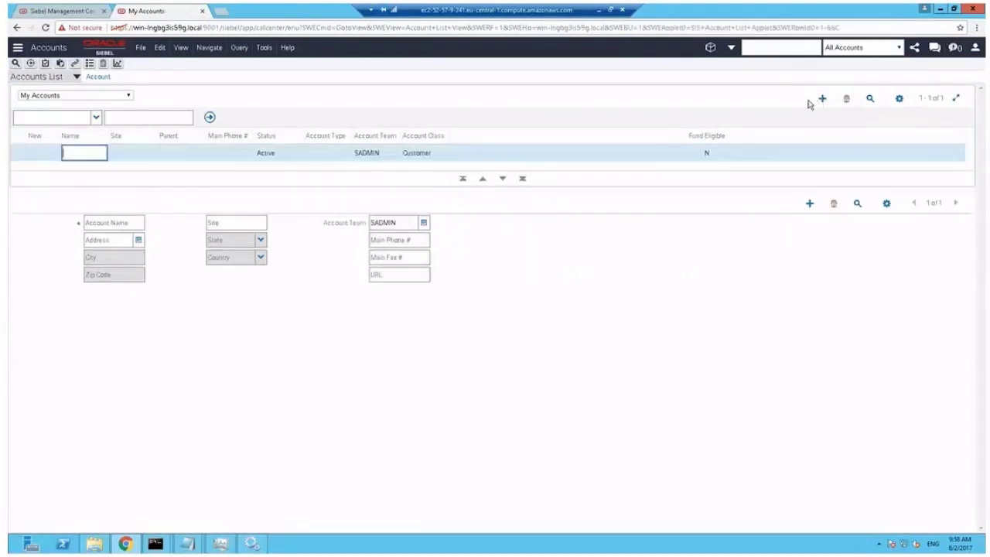
{"action": "type", "text": "S"}
{"action": "key", "text": "Tab"}
{"action": "type", "text": "S"}
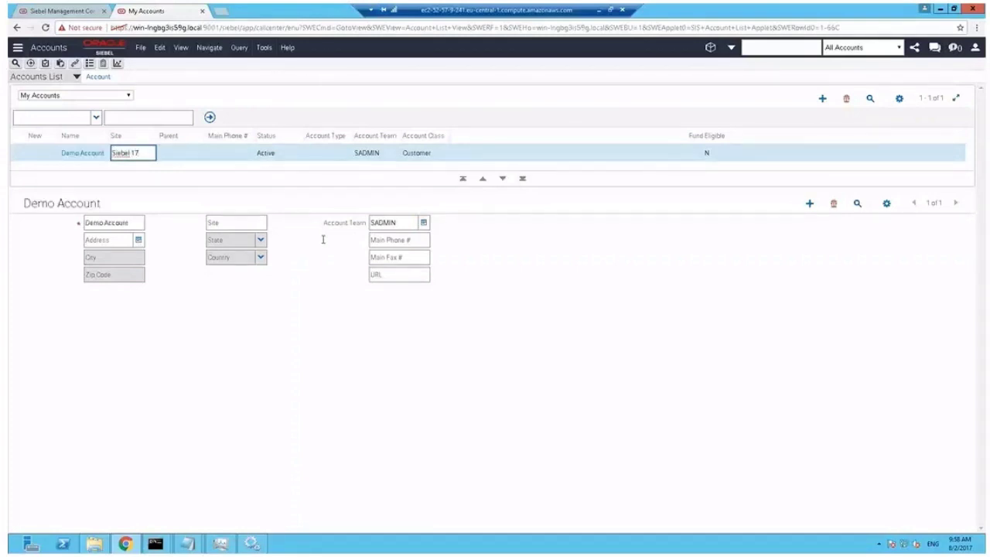
{"action": "key", "text": "Tab"}
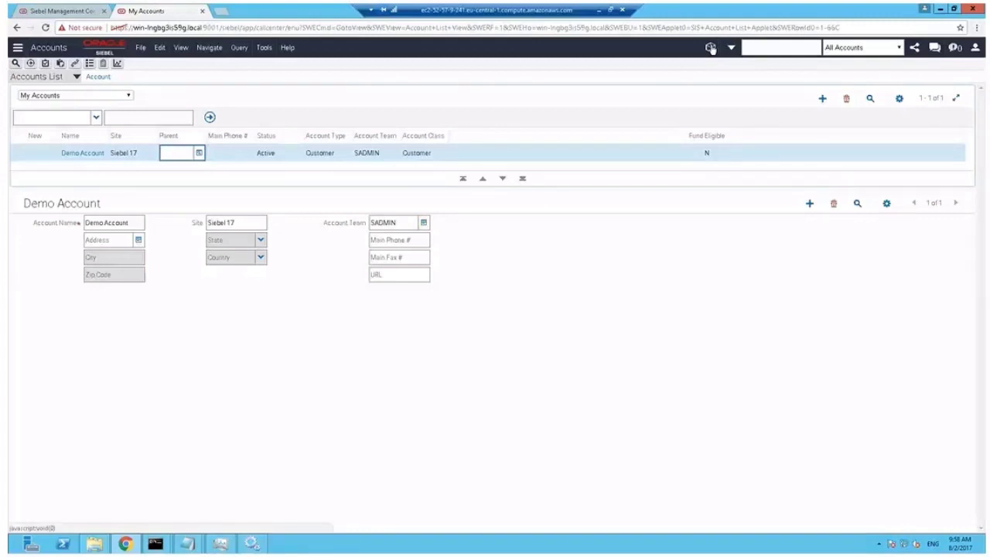
Open Administration - Application > Workspaces to see MAIN at Repository Base Version 0
{"action": "left_click", "coordinate": [710, 48]}
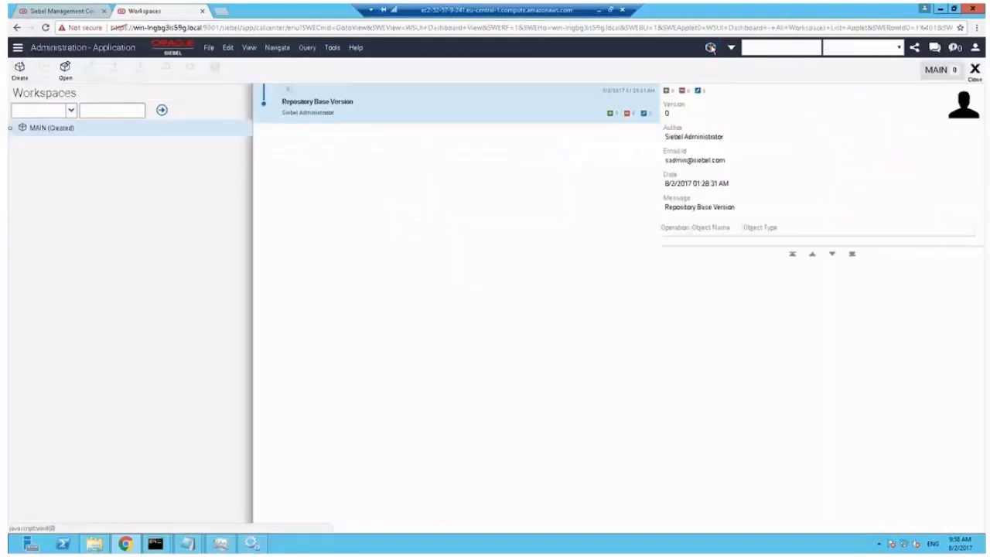